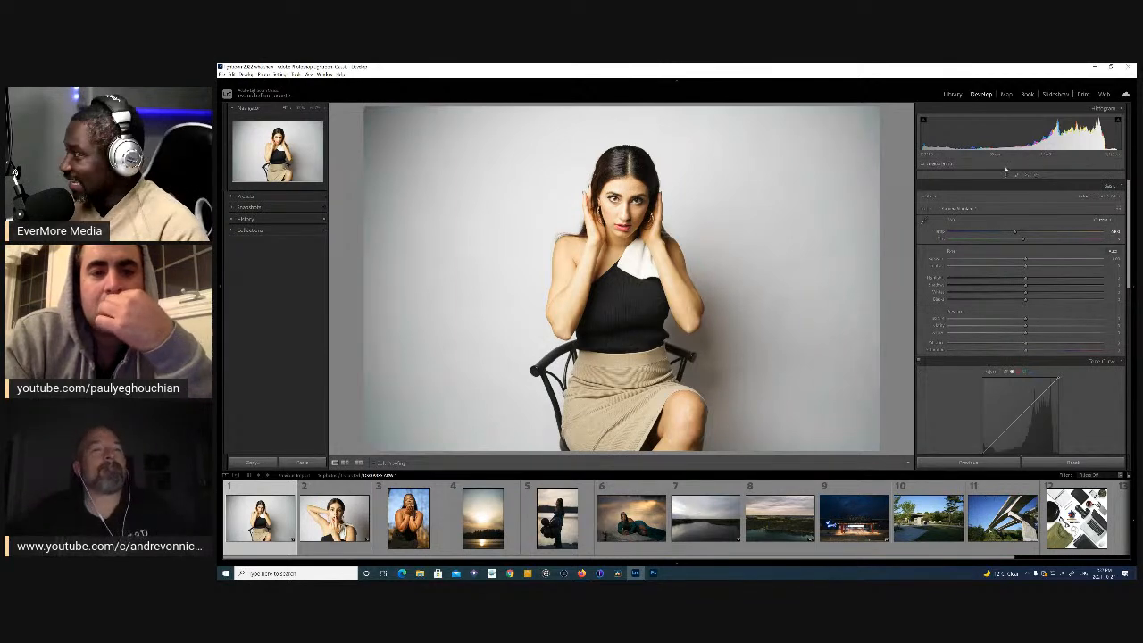
- Create a Select Subject mask, invert it to cover the background, and raise its exposure to the maximum
left_click(1036, 178)
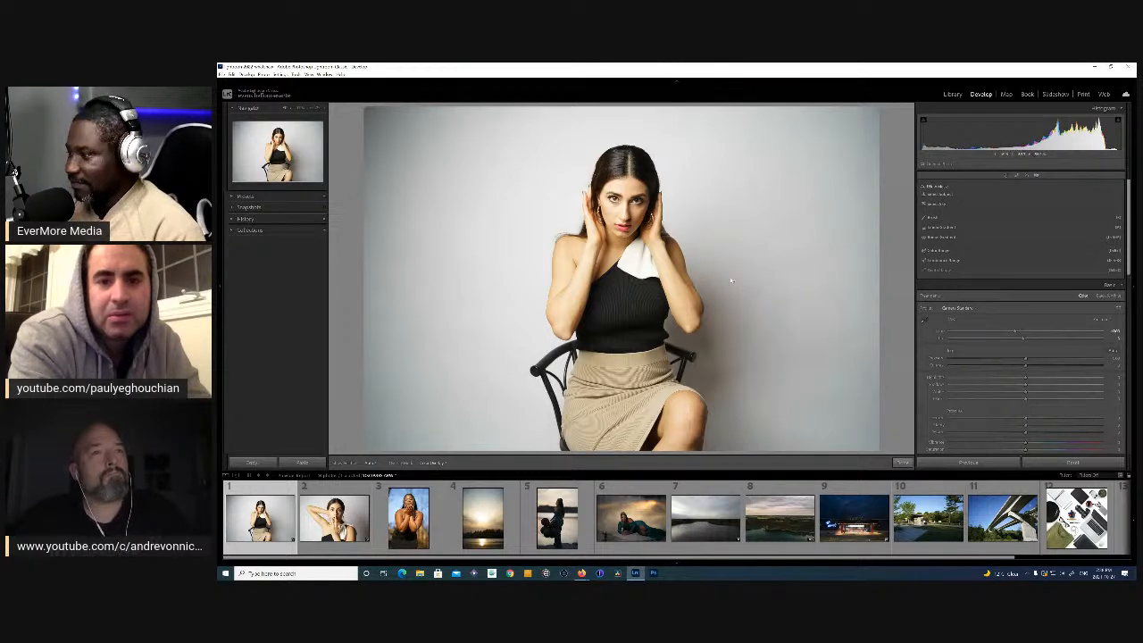
left_click(938, 194)
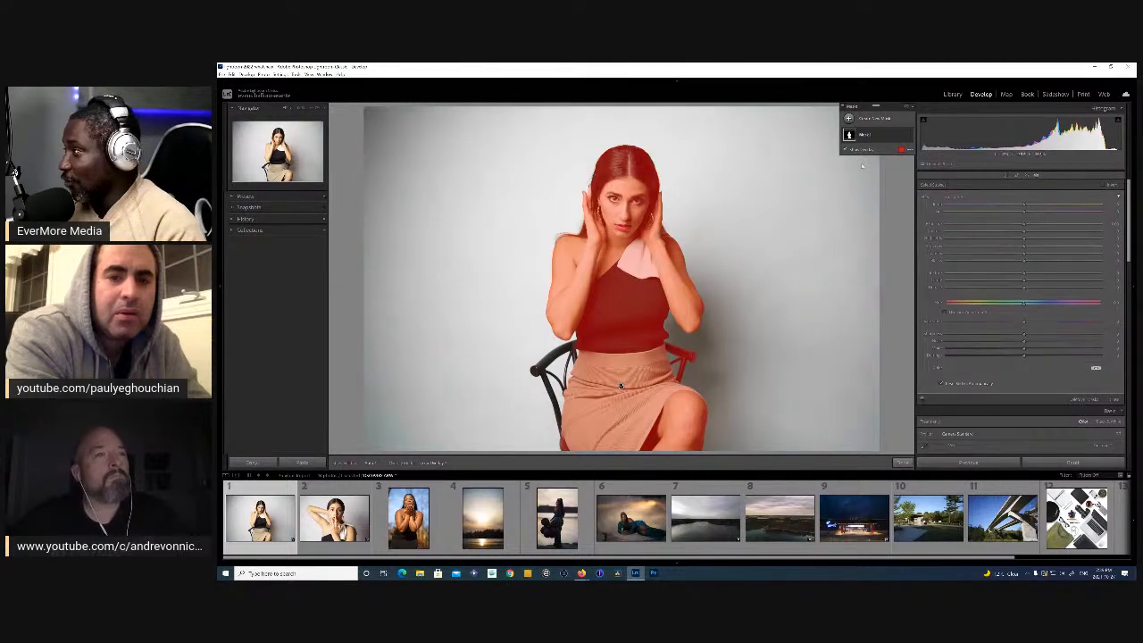
left_click(1104, 186)
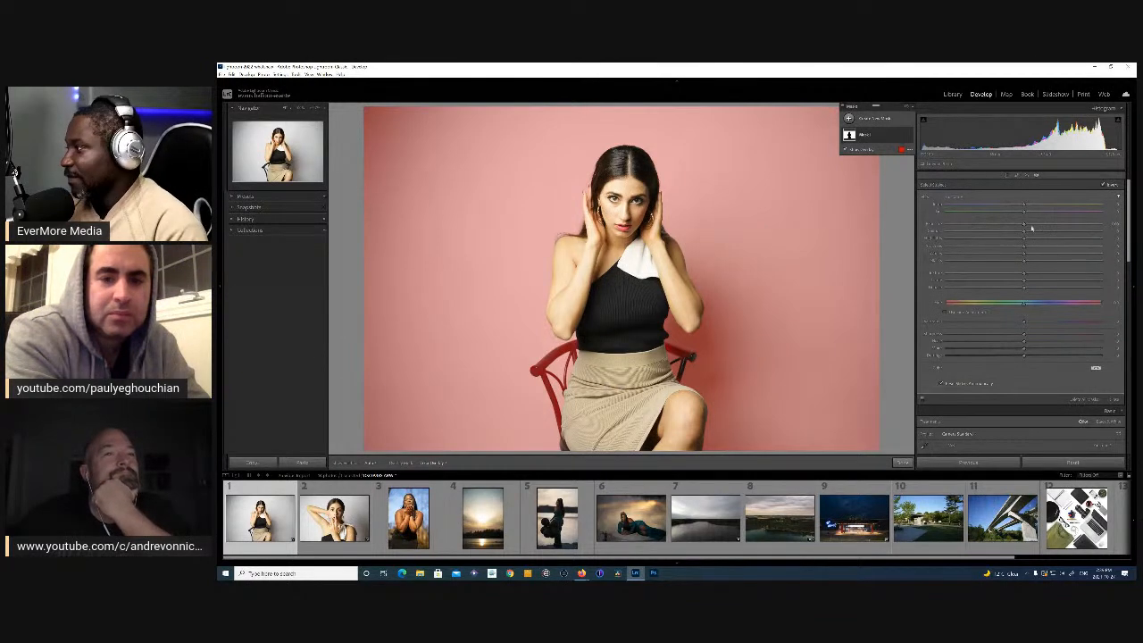
left_click_drag(1024, 224, 1103, 239)
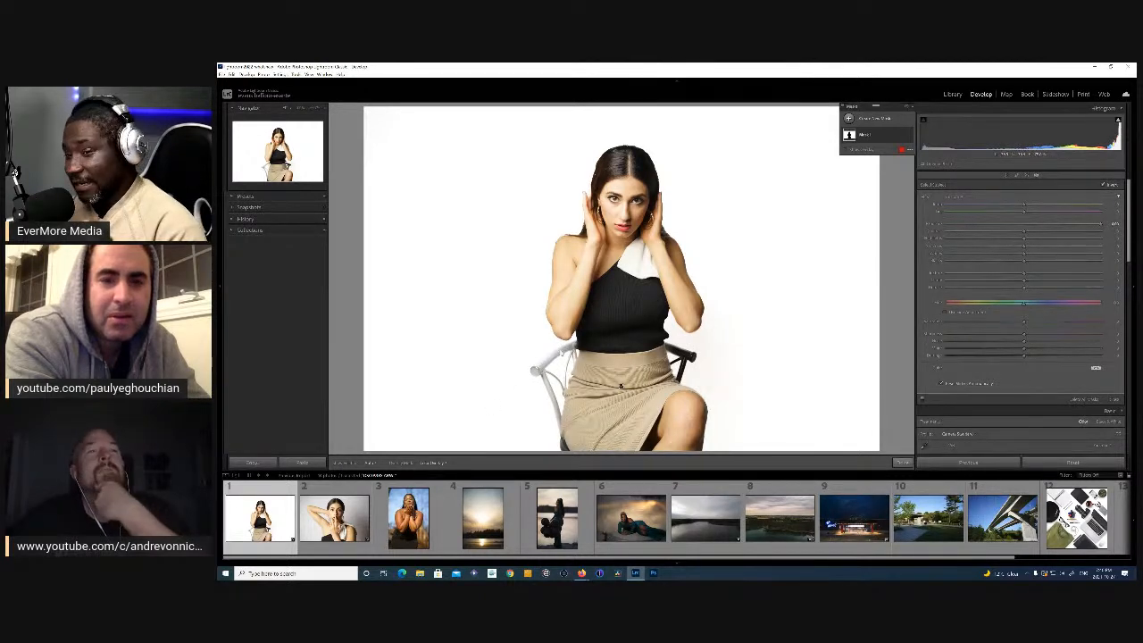
- Subtract the chair's back and legs from the background mask with a brush so they keep their dark tone
left_click(868, 135)
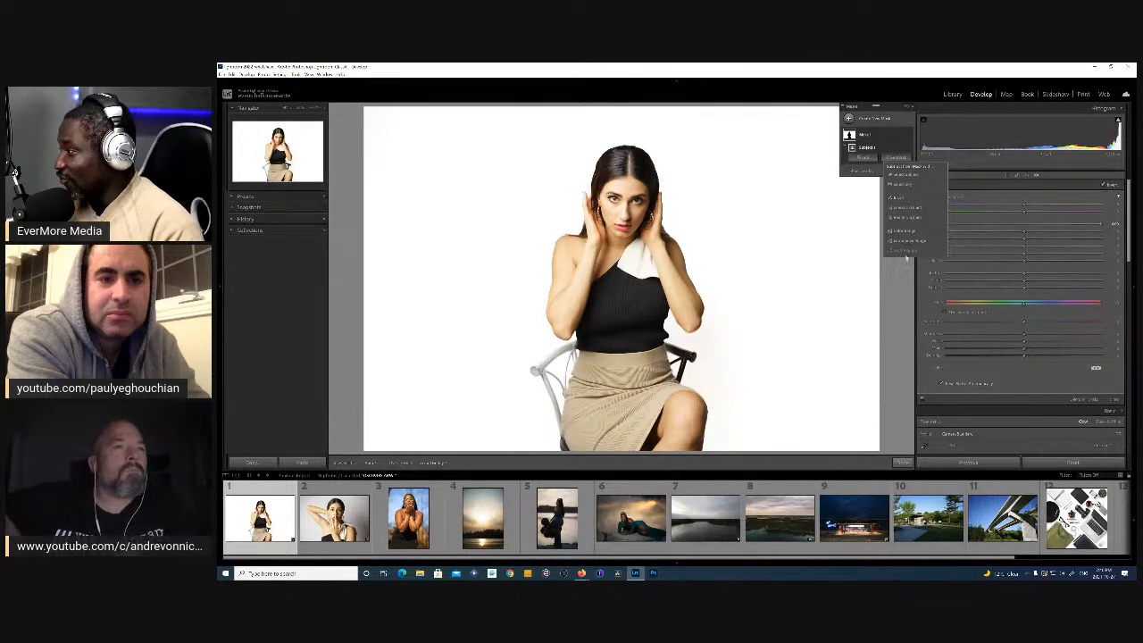
left_click(891, 198)
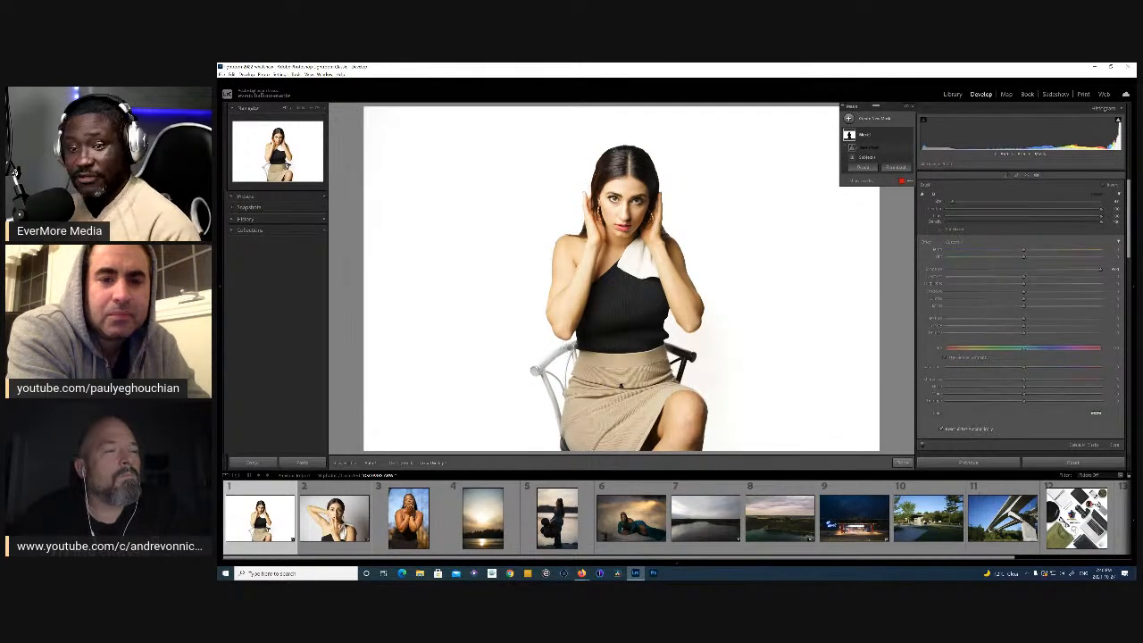
mouse_move(576, 345)
left_mouse_down()
mouse_move(537, 369)
mouse_move(563, 445)
left_mouse_up()
left_click_drag(581, 348, 536, 372)
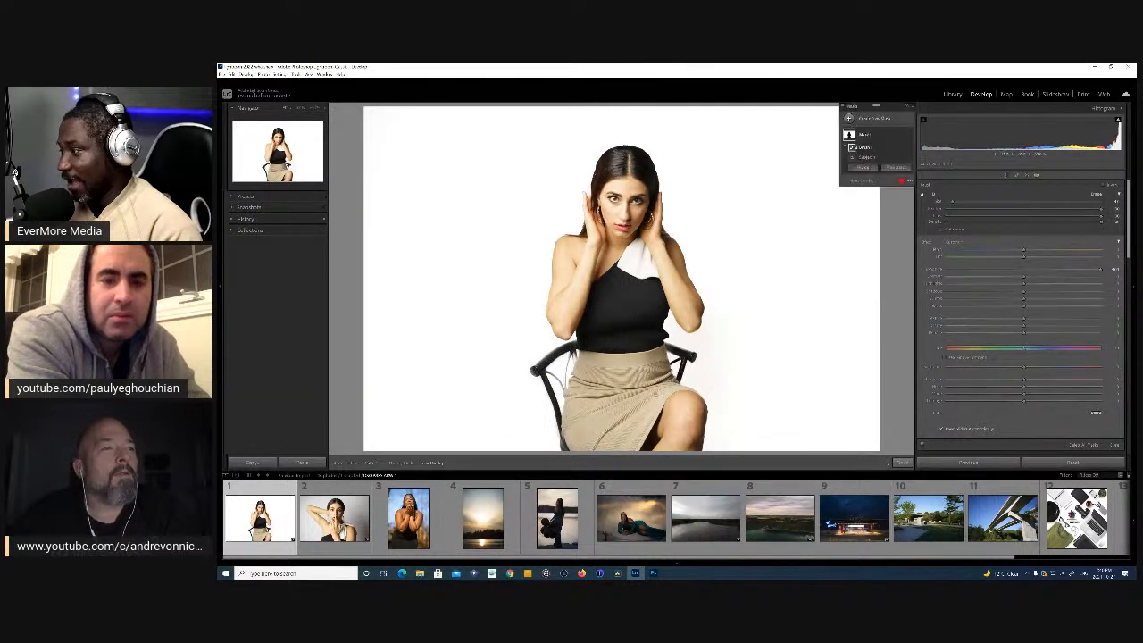
left_click_drag(664, 346, 657, 343)
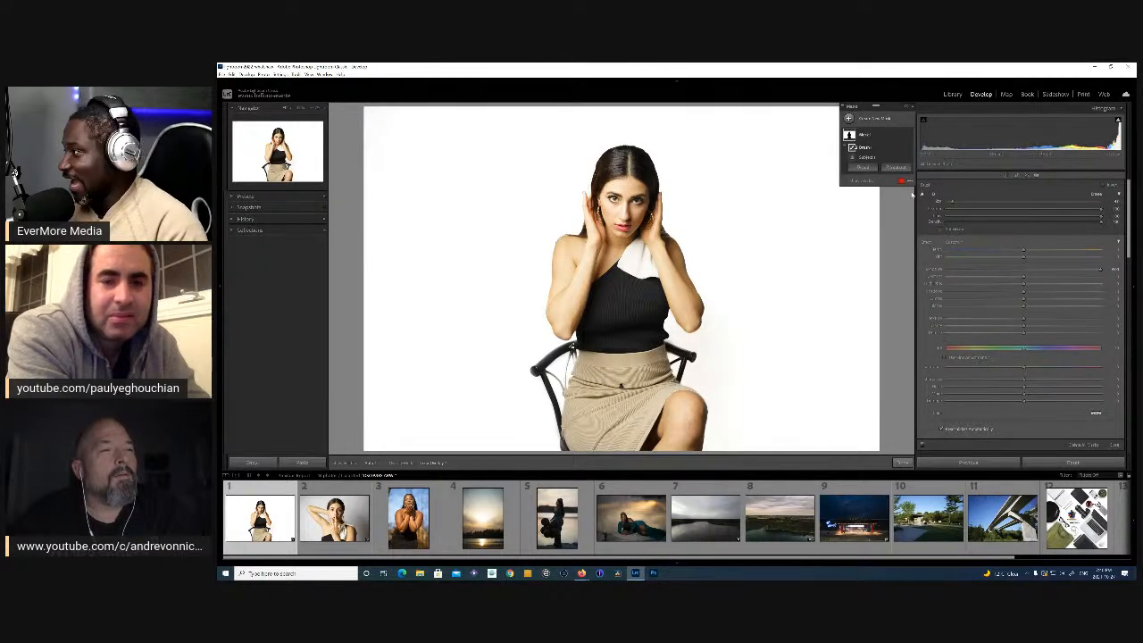
- Toggle the masking effects off and on to compare the portrait with and without the whitened background
left_click(844, 108)
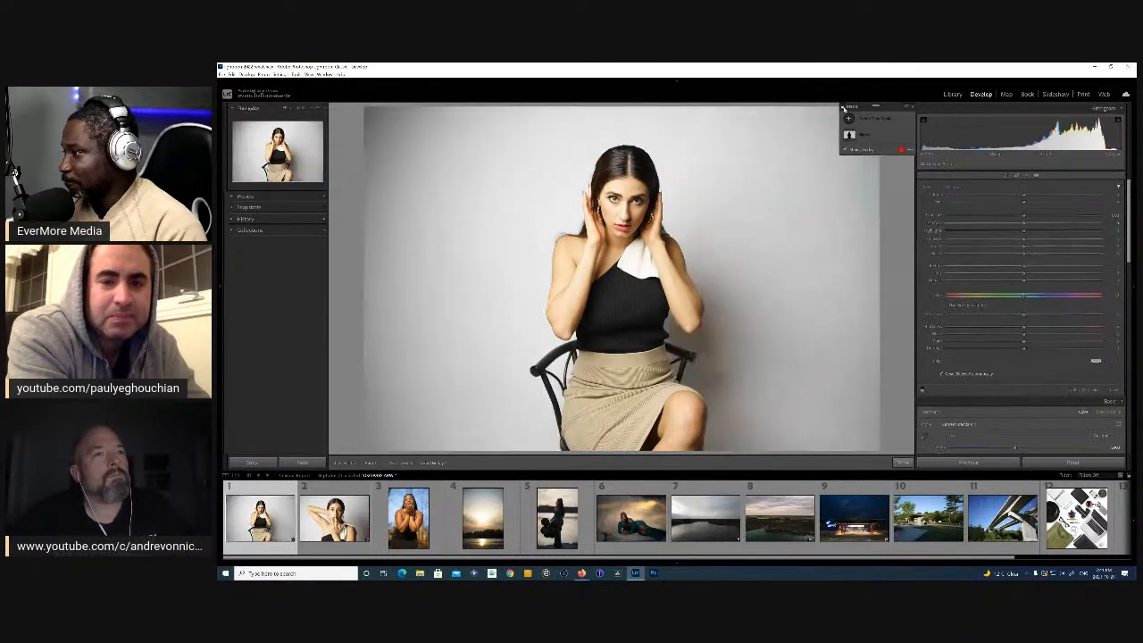
left_click(843, 108)
left_click(844, 108)
left_click(844, 108)
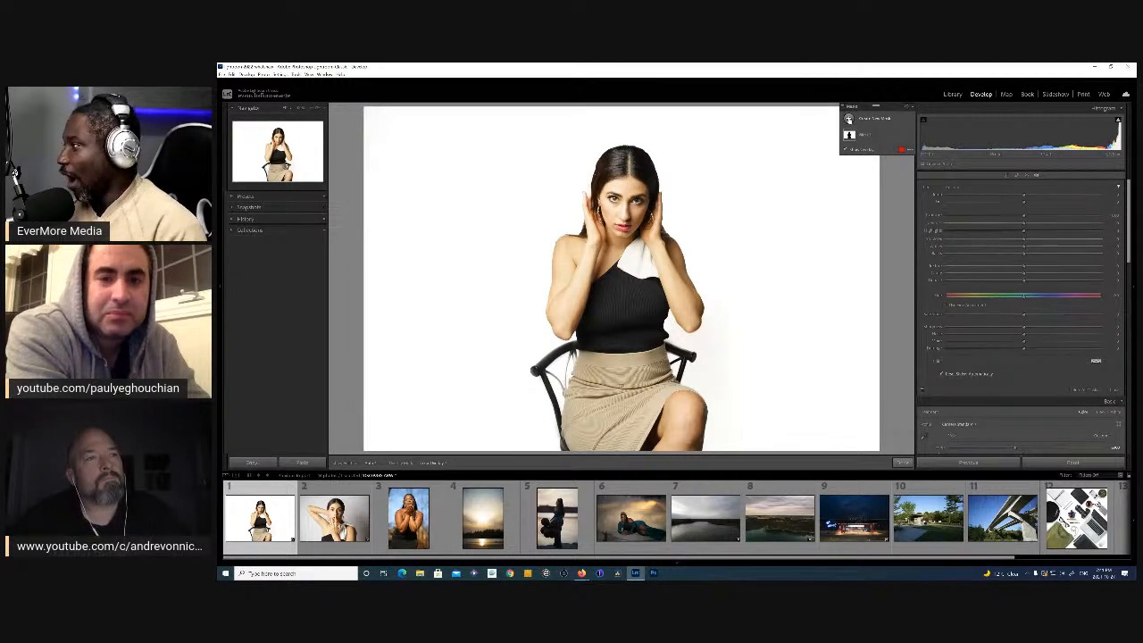
- Add a second Select Subject mask for the woman and raise its shadows slightly
left_click(849, 118)
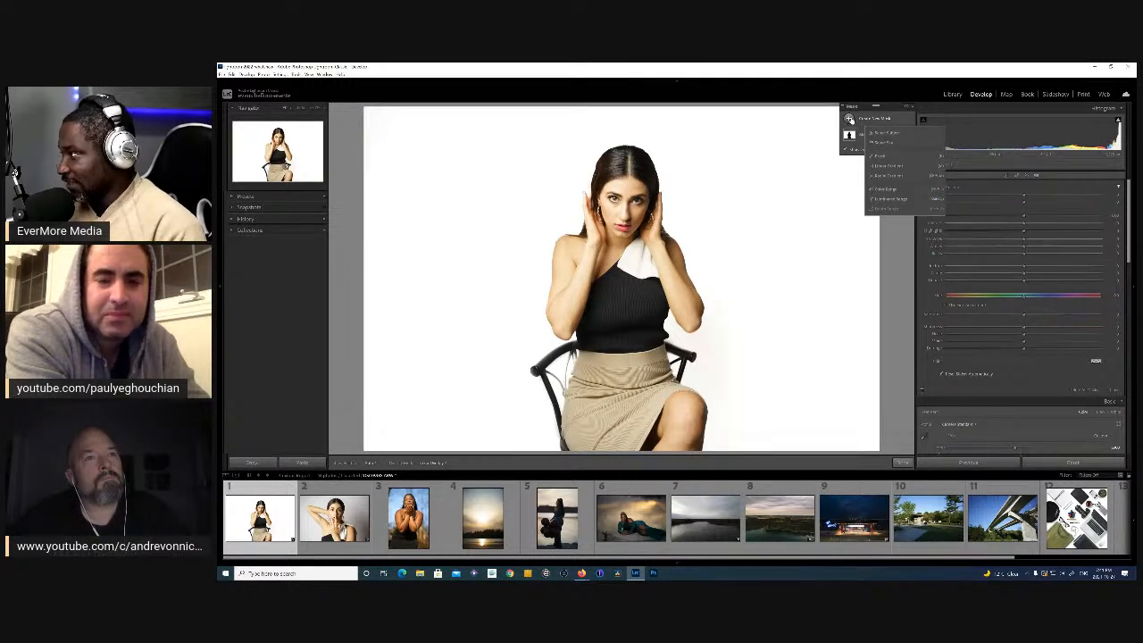
left_click(887, 134)
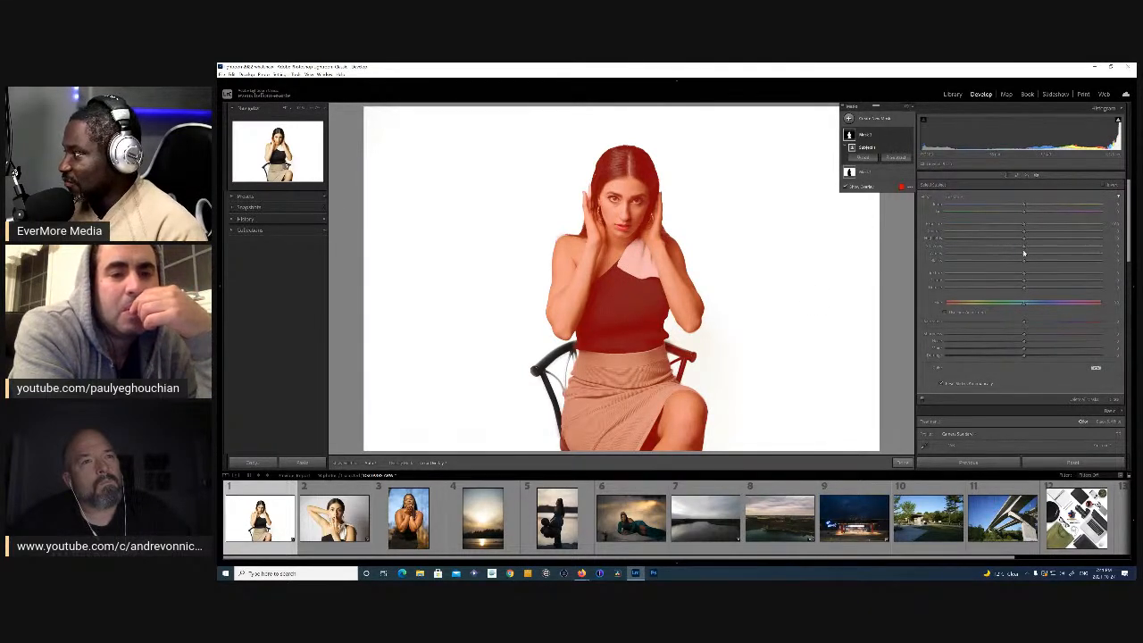
left_click_drag(1023, 249, 1034, 252)
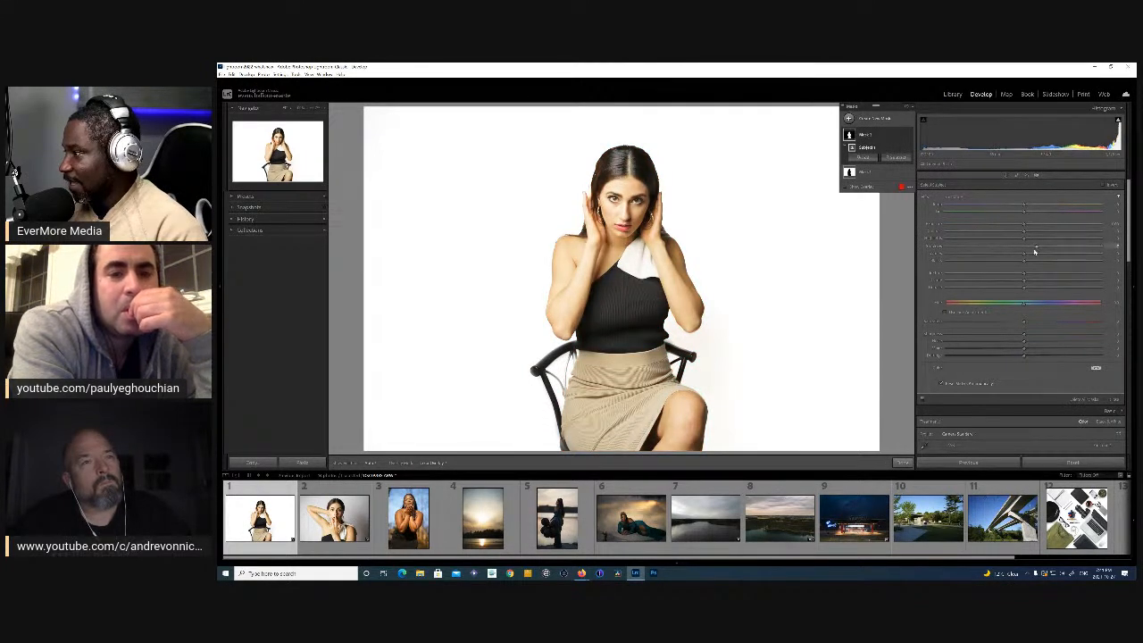
mouse_move(1053, 250)
left_mouse_down()
mouse_move(1065, 250)
mouse_move(1037, 249)
left_mouse_up()
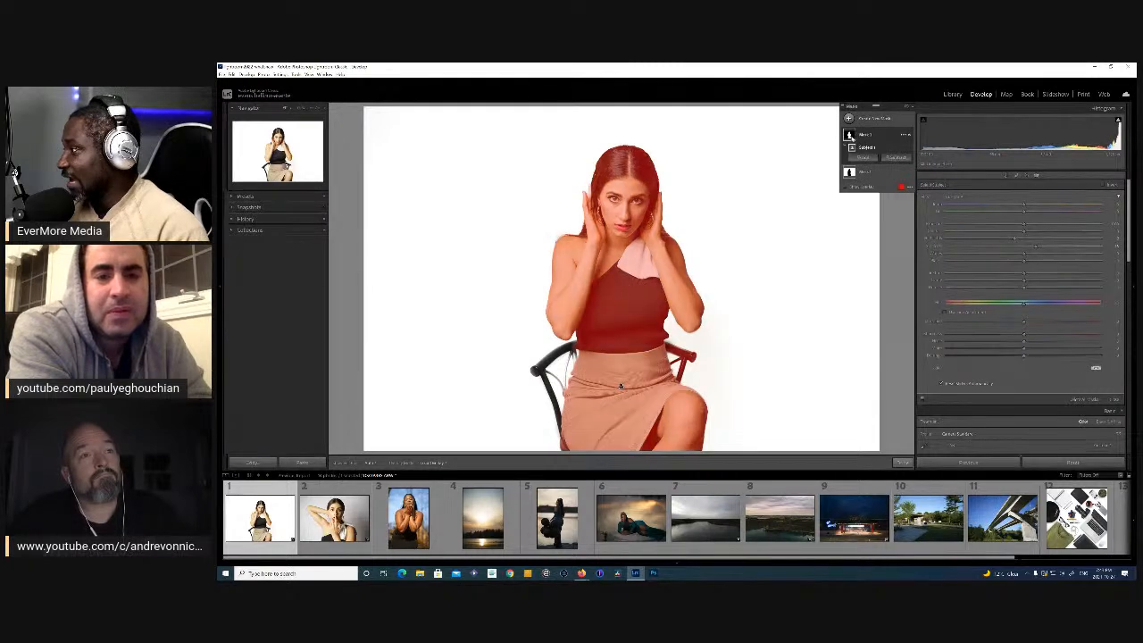
- Switch between the background mask and the subject mask to review their separate adjustments
left_click(873, 137)
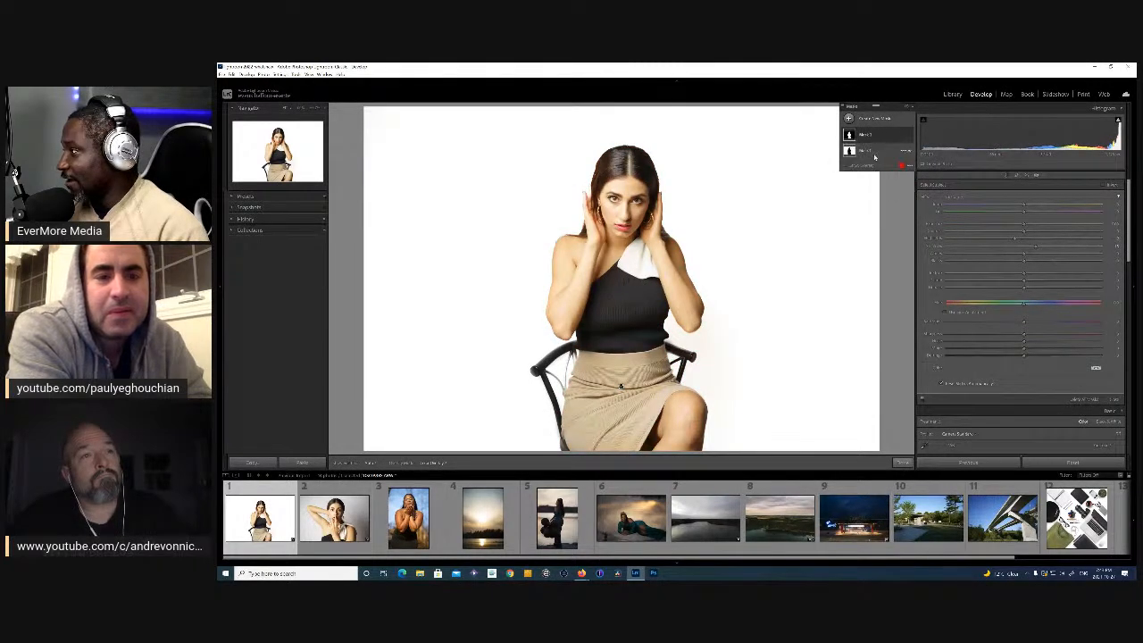
left_click(872, 152)
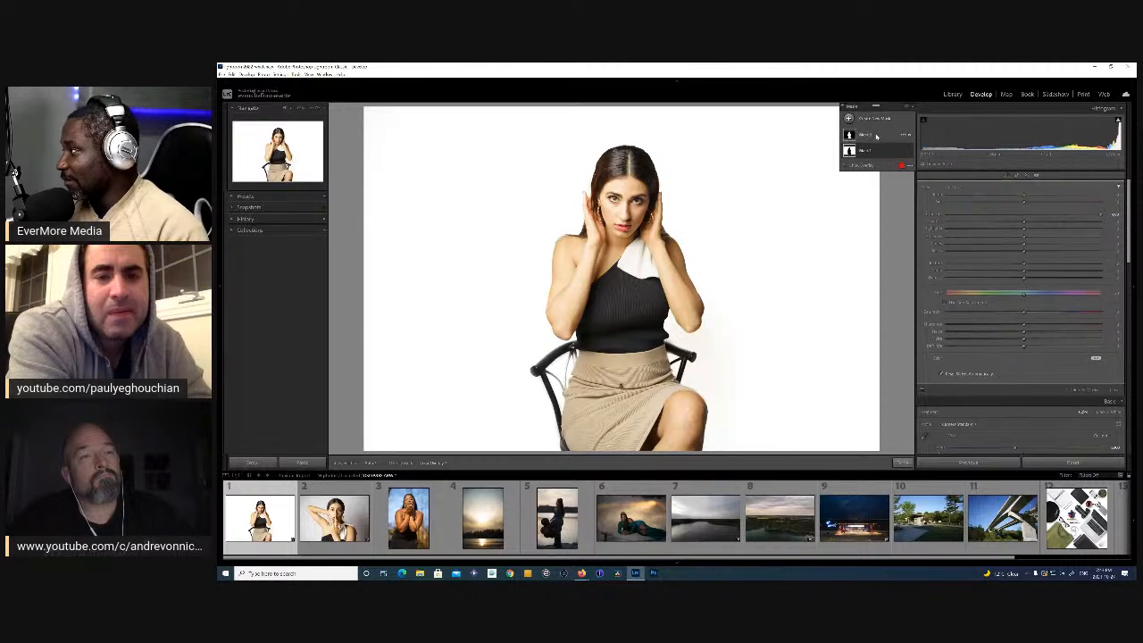
left_click(876, 136)
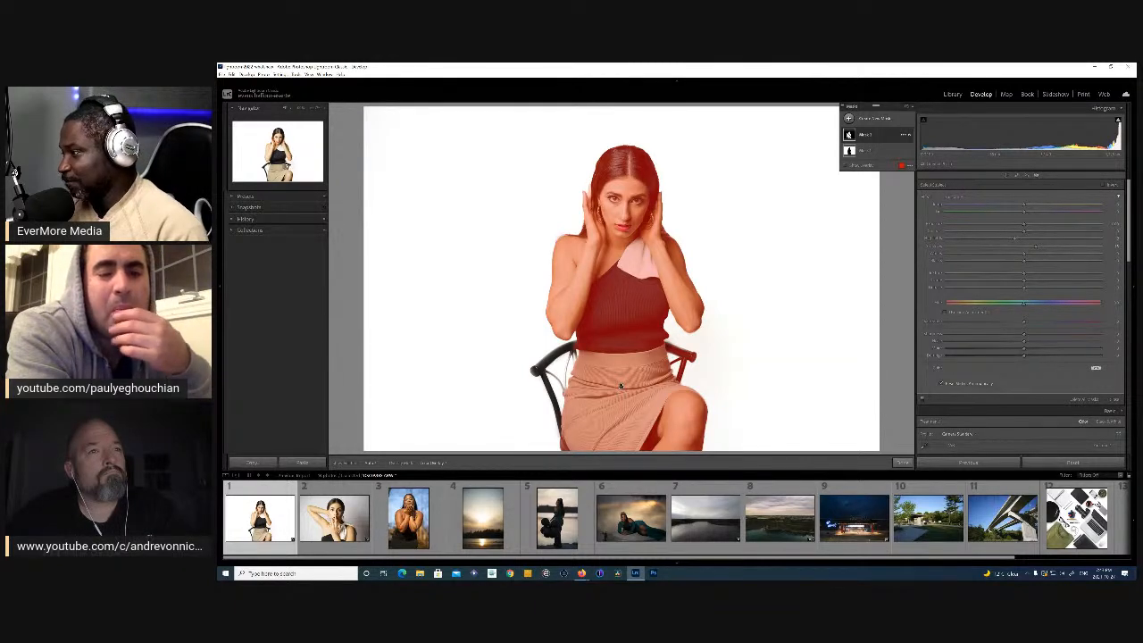
- Hide the mask overlay and fully desaturate the woman with the subject mask
key("o")
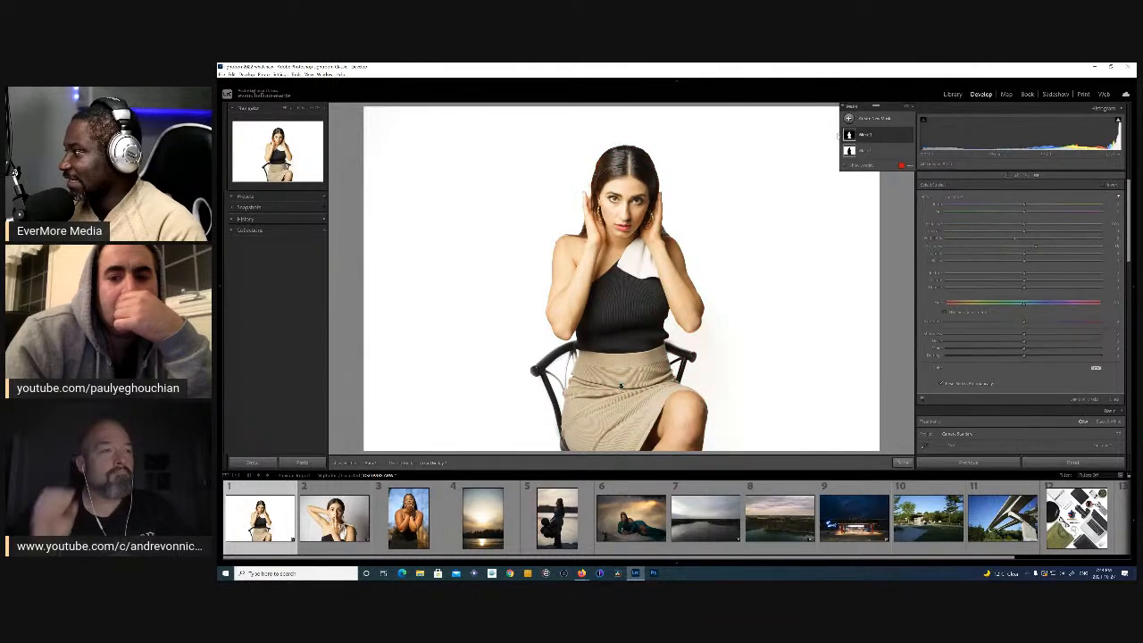
mouse_move(857, 136)
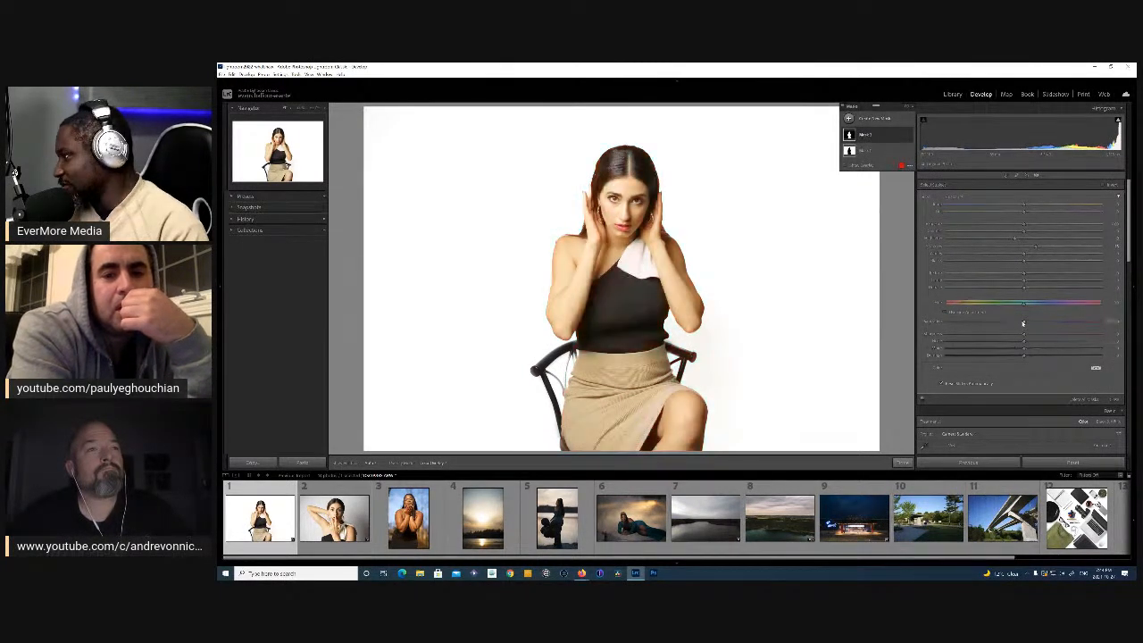
left_click_drag(927, 326, 913, 323)
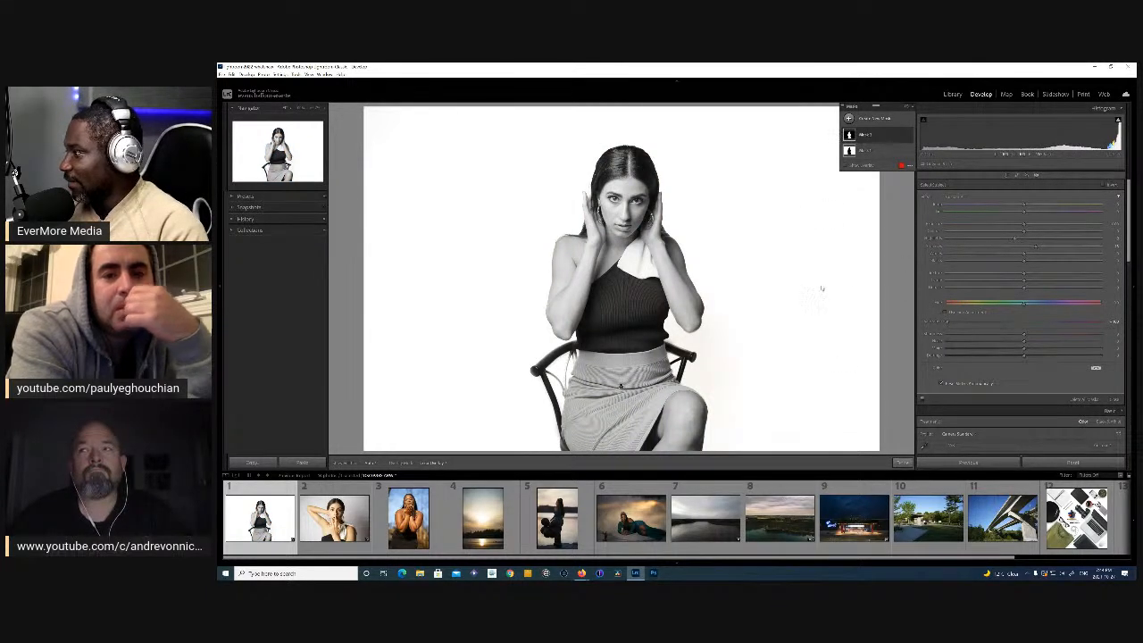
- Add a third Select Subject mask and invert its subject selection to cover the background
left_click(849, 119)
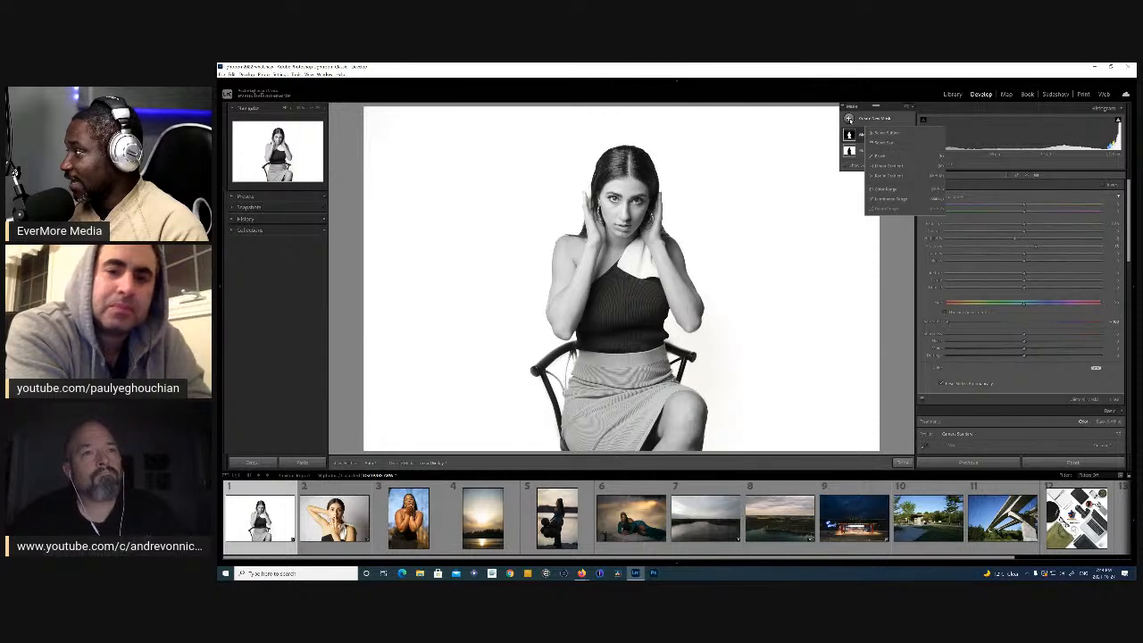
left_click(891, 136)
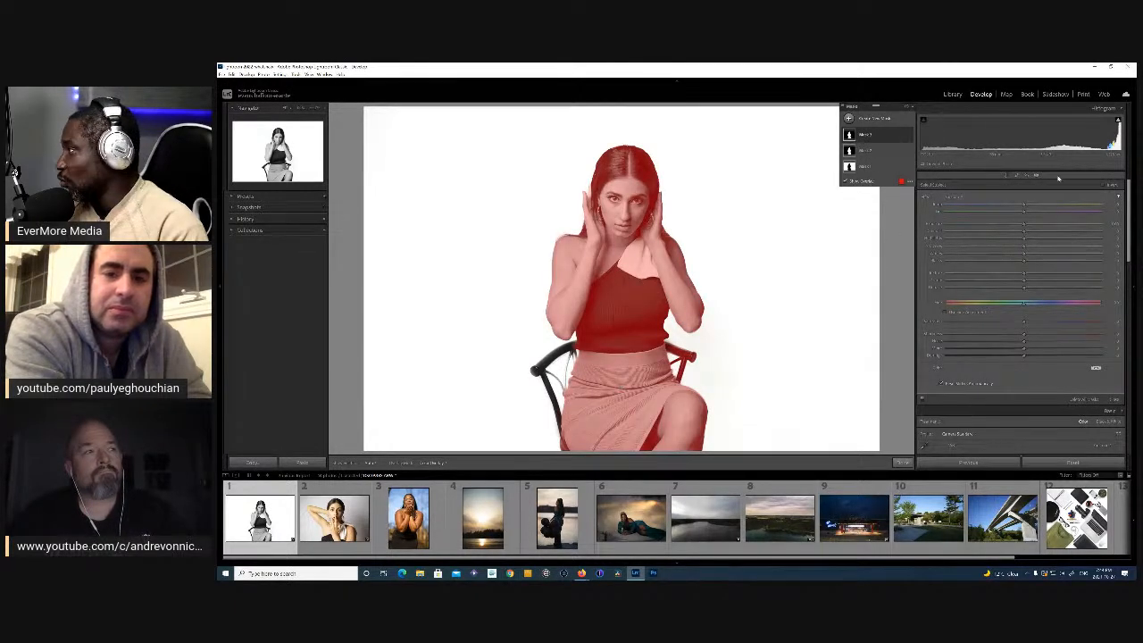
left_click(884, 141)
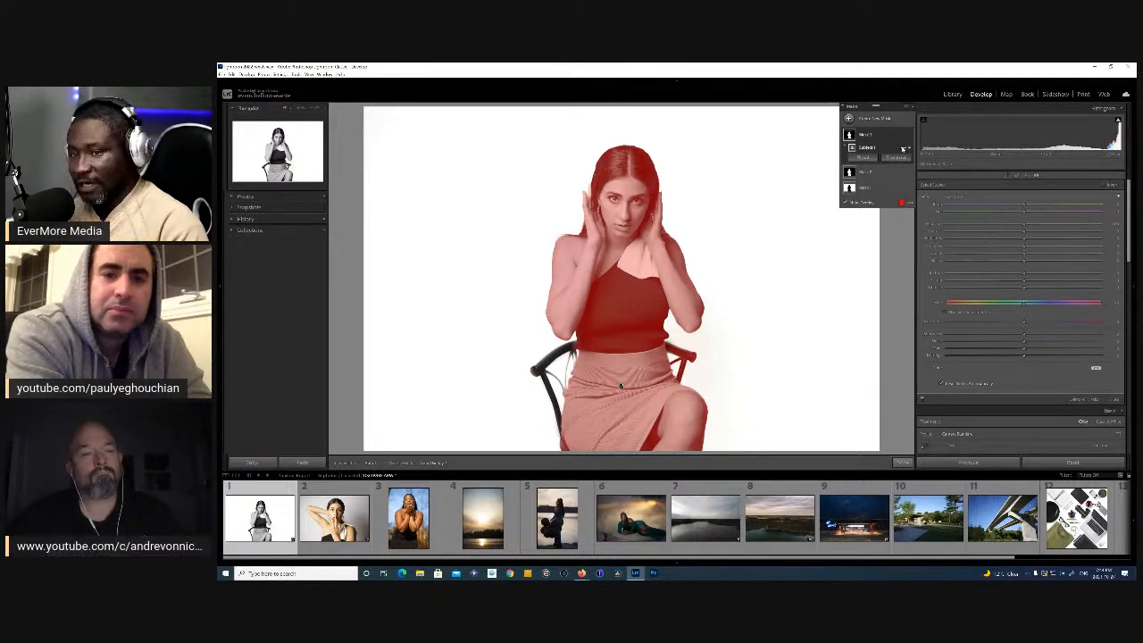
left_click(904, 150)
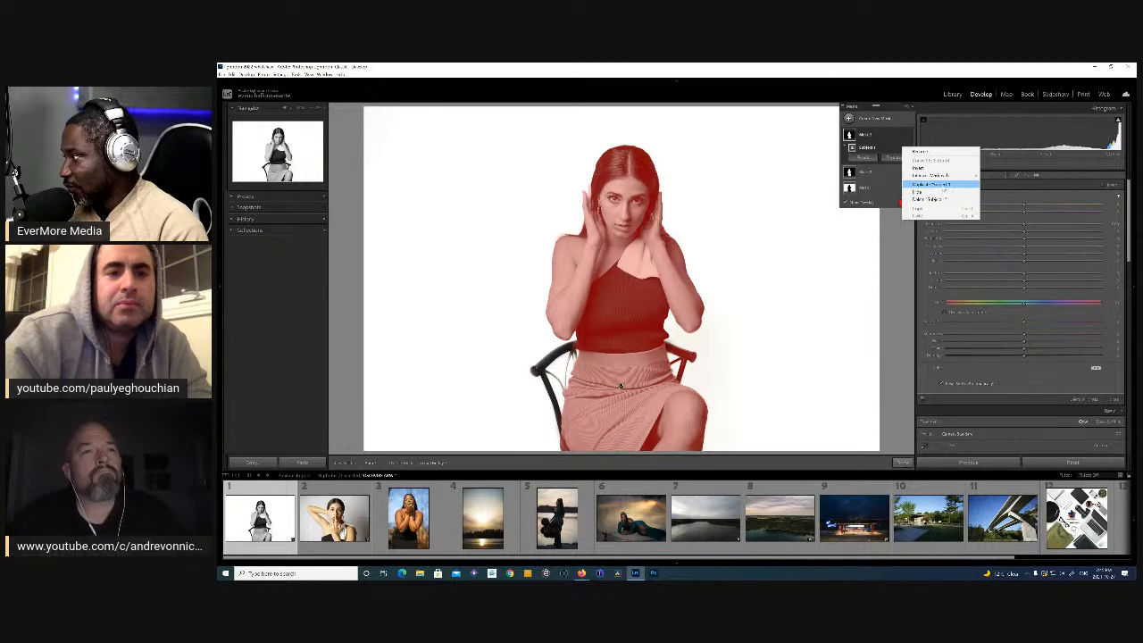
mouse_move(925, 176)
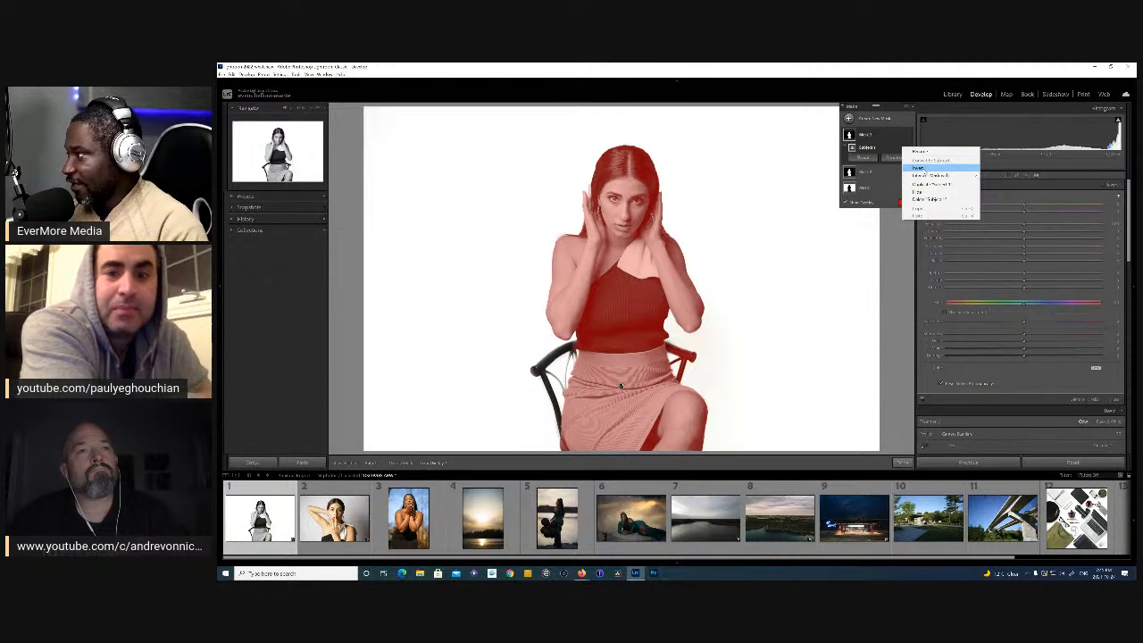
left_click(922, 169)
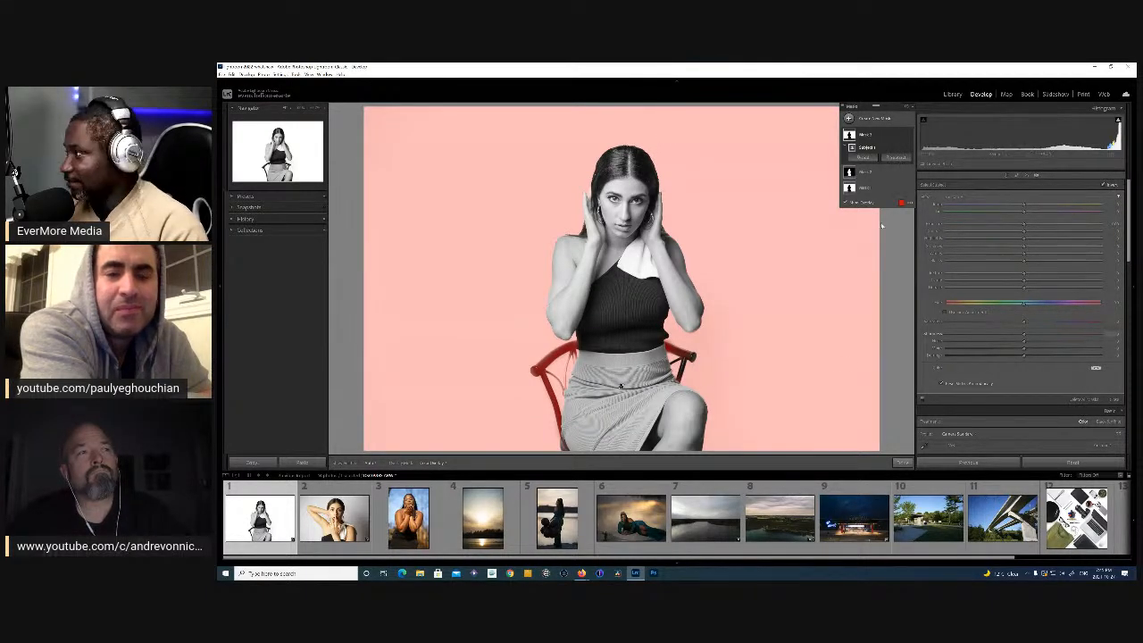
- Try to subtract a horizontal linear gradient across the whole photo from the new inverted background mask
left_click(898, 158)
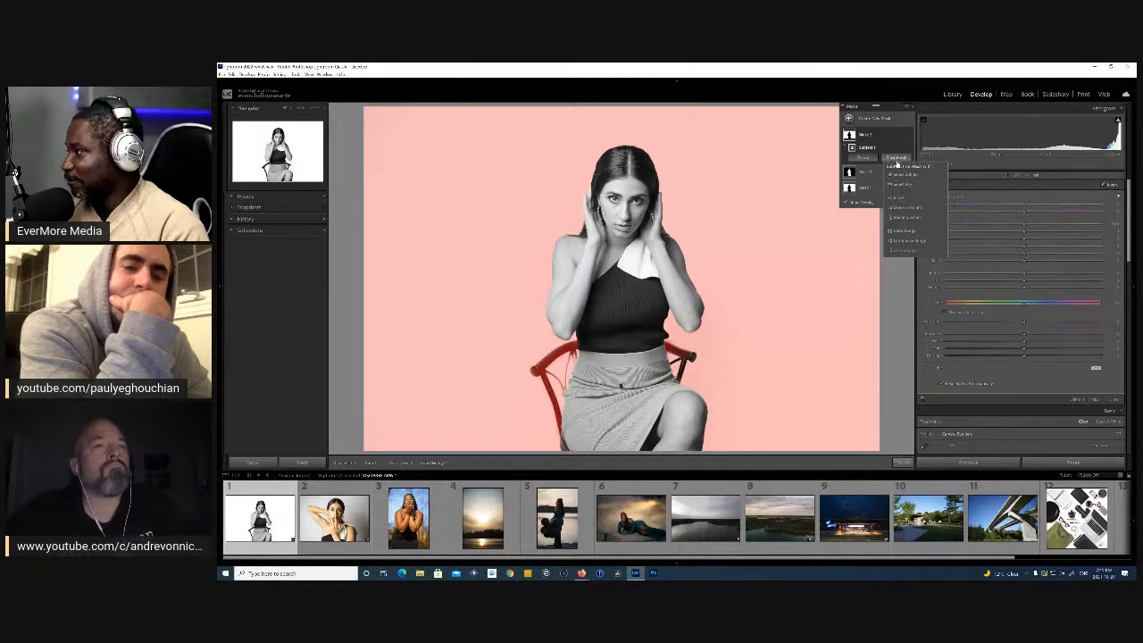
left_click(909, 209)
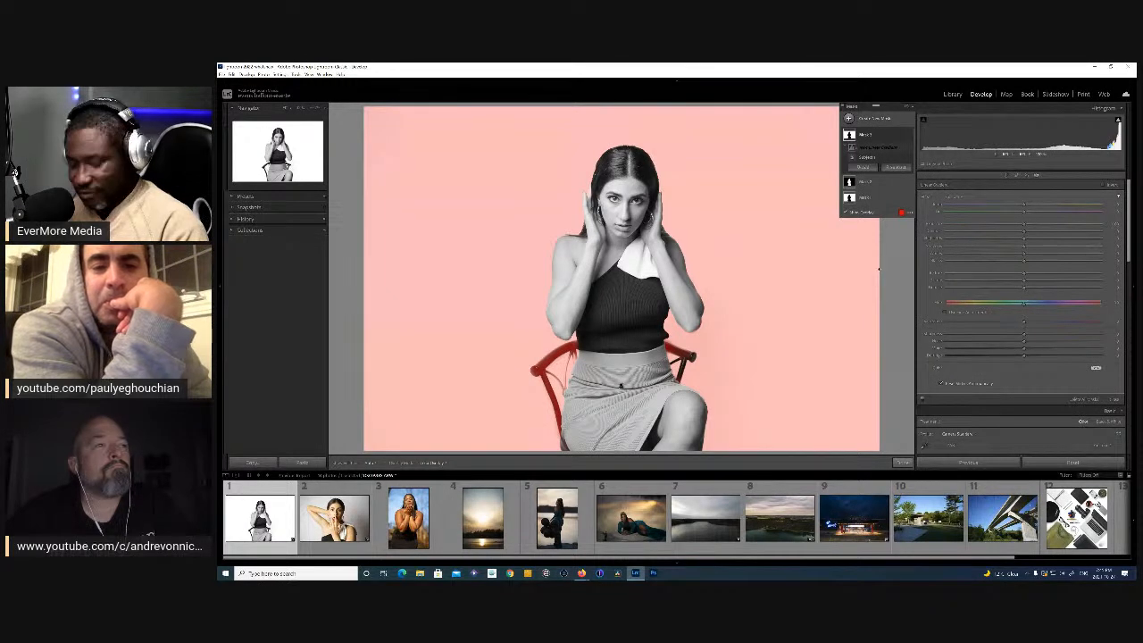
left_click_drag(879, 267, 359, 193)
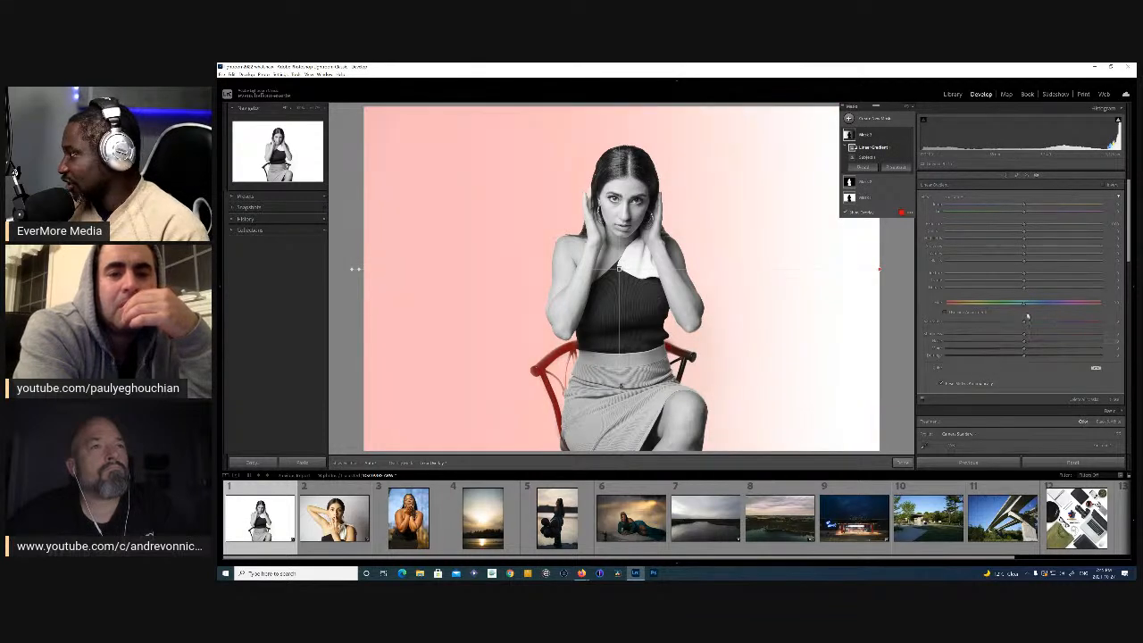
scroll(1026, 366, "down", 2)
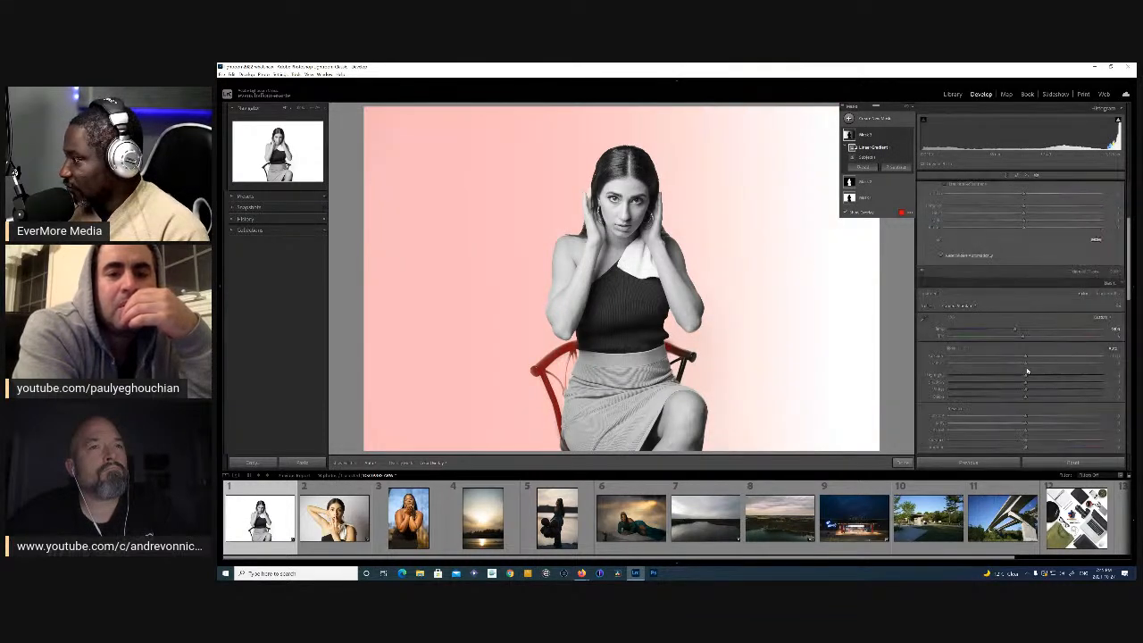
scroll(1016, 297, "down", 2)
scroll(1016, 298, "up", 2)
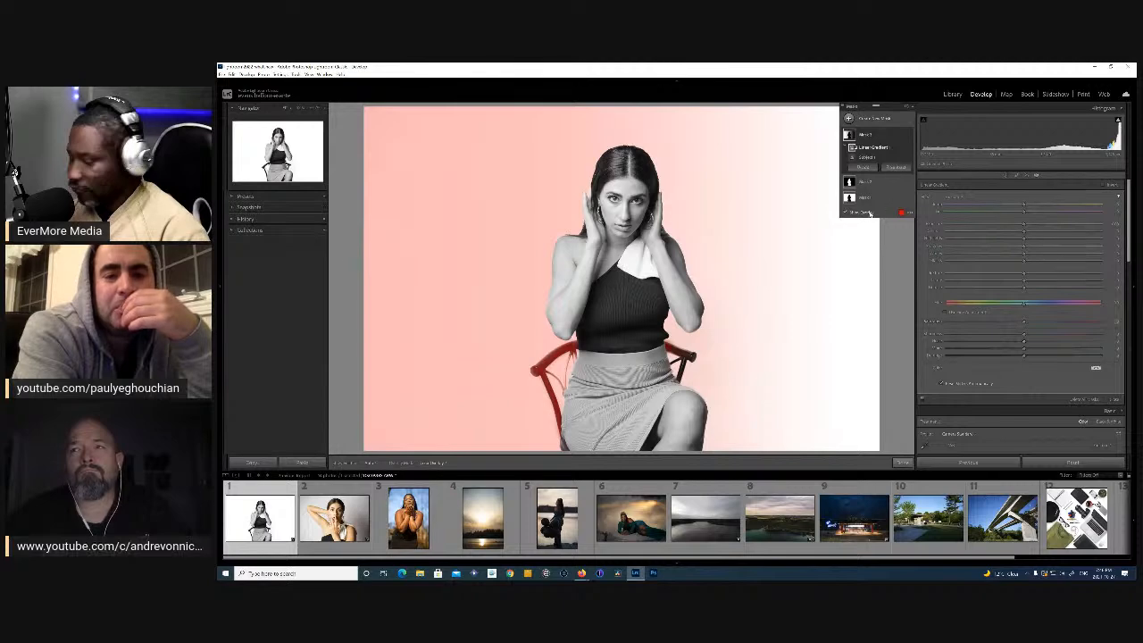
key("ctrl+z")
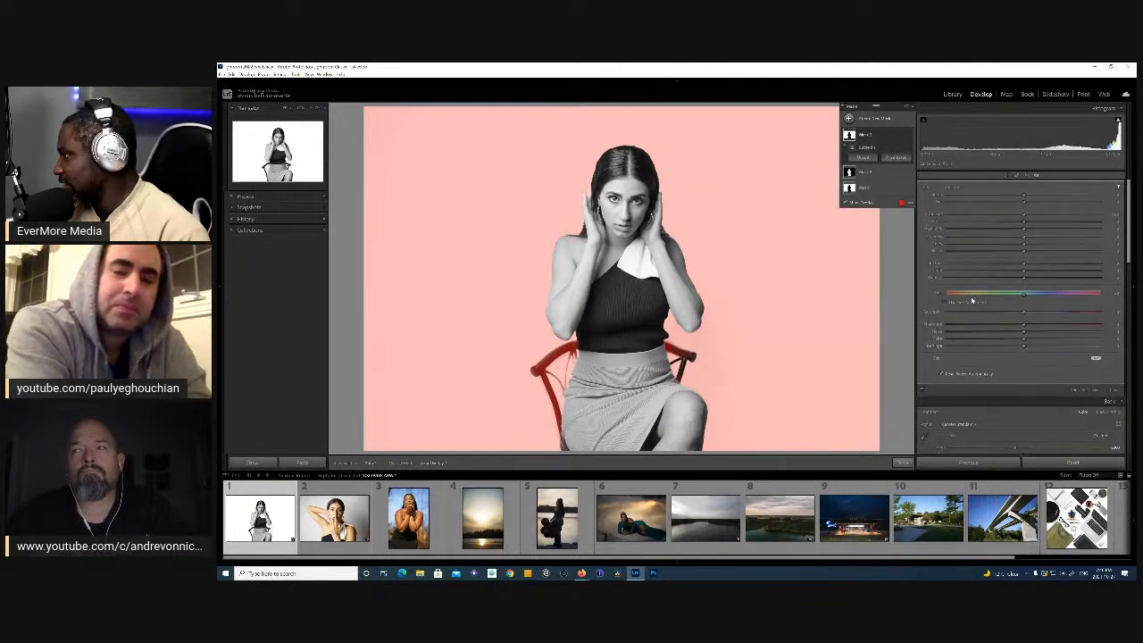
- Subtract a horizontal linear gradient from the inverted background mask, clearing the photo's right side and fading across the woman
left_click(895, 157)
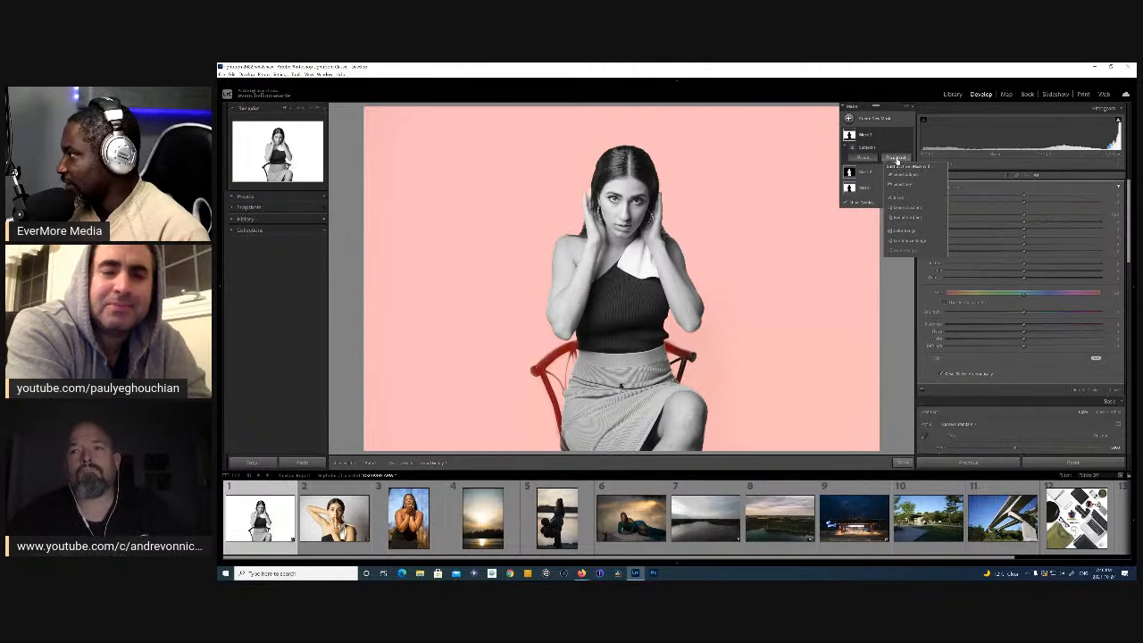
left_click(909, 207)
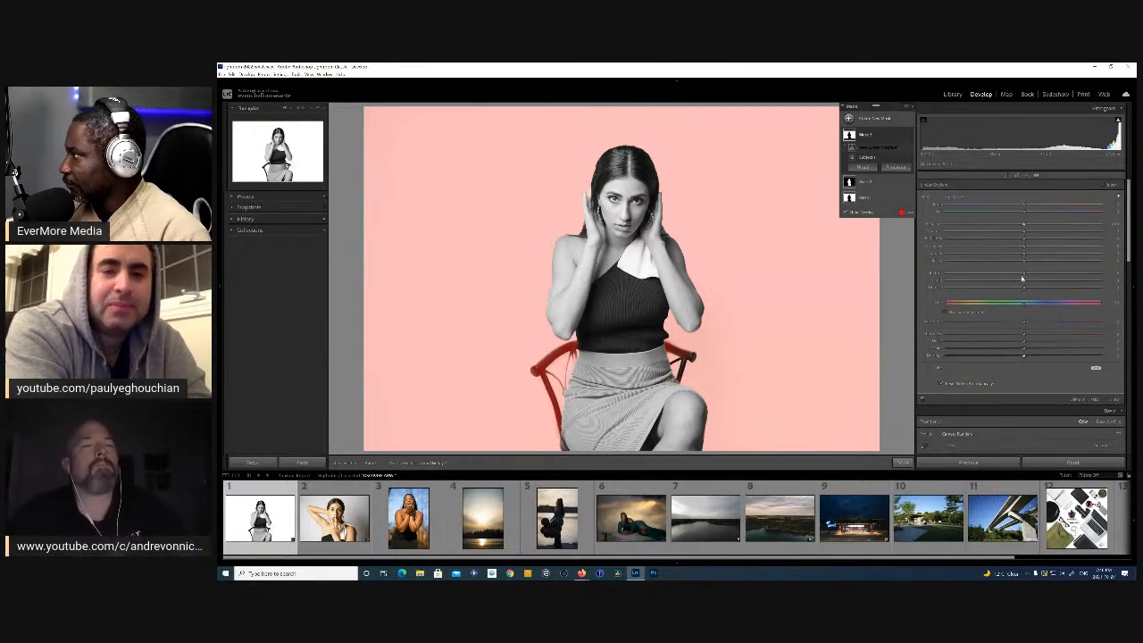
scroll(1023, 332, "down", 2)
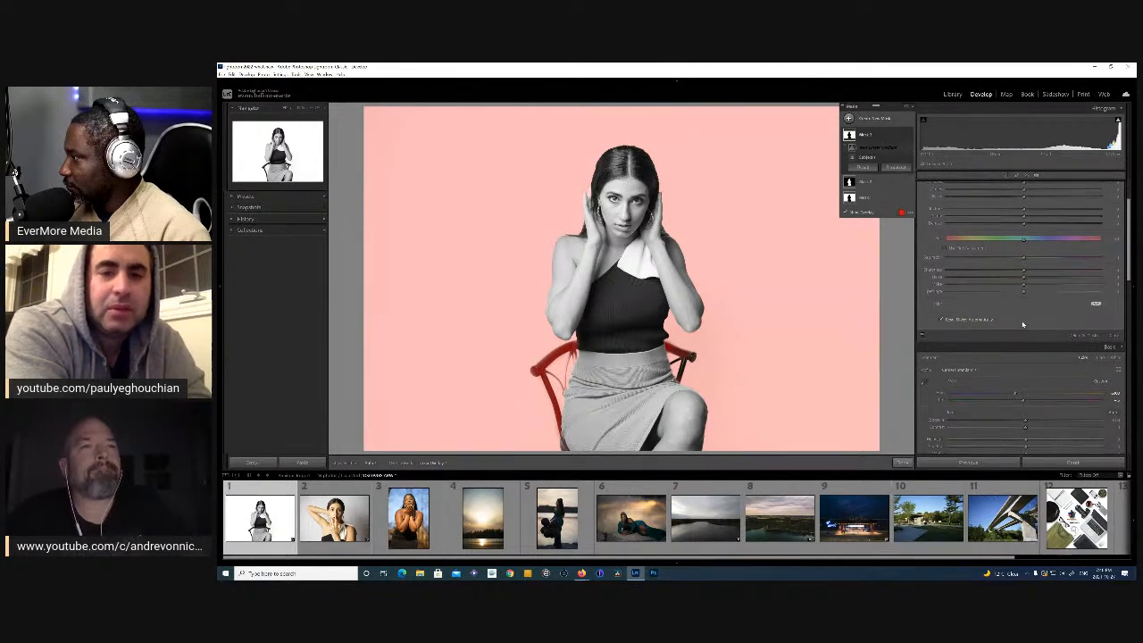
scroll(985, 310, "up", 2)
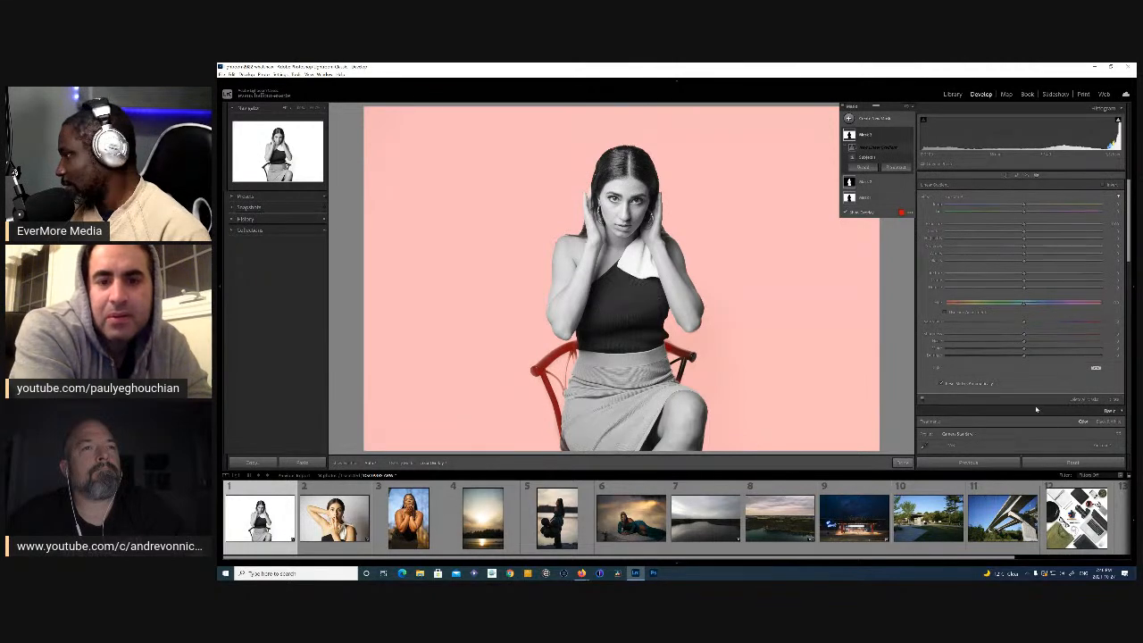
scroll(1036, 409, "down", 2)
scroll(998, 327, "up", 2)
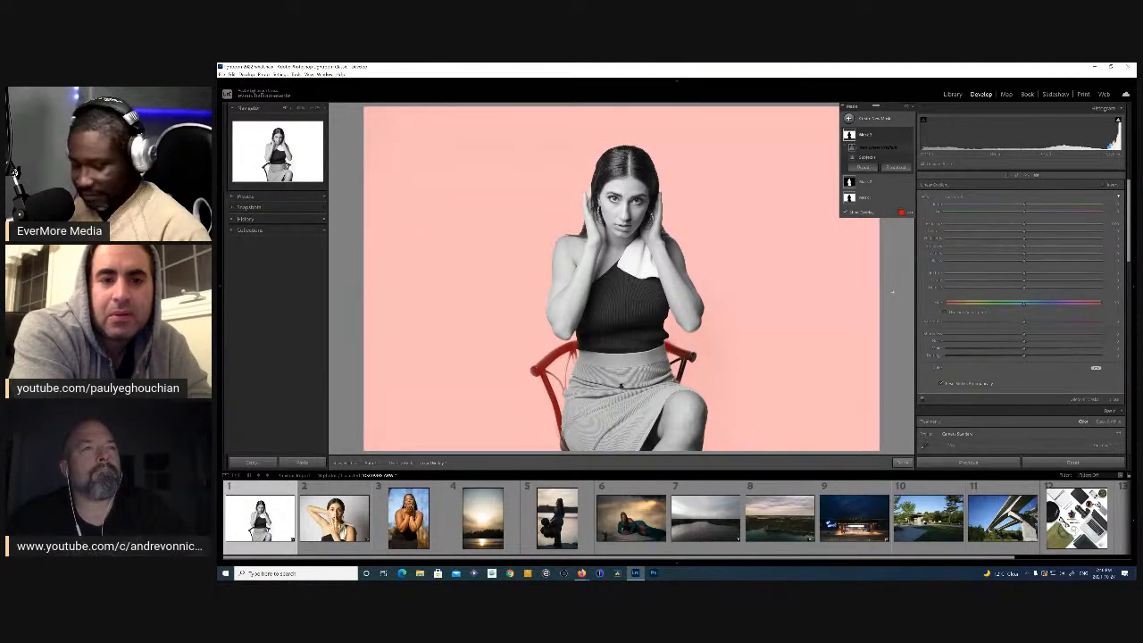
left_click_drag(891, 292, 284, 186)
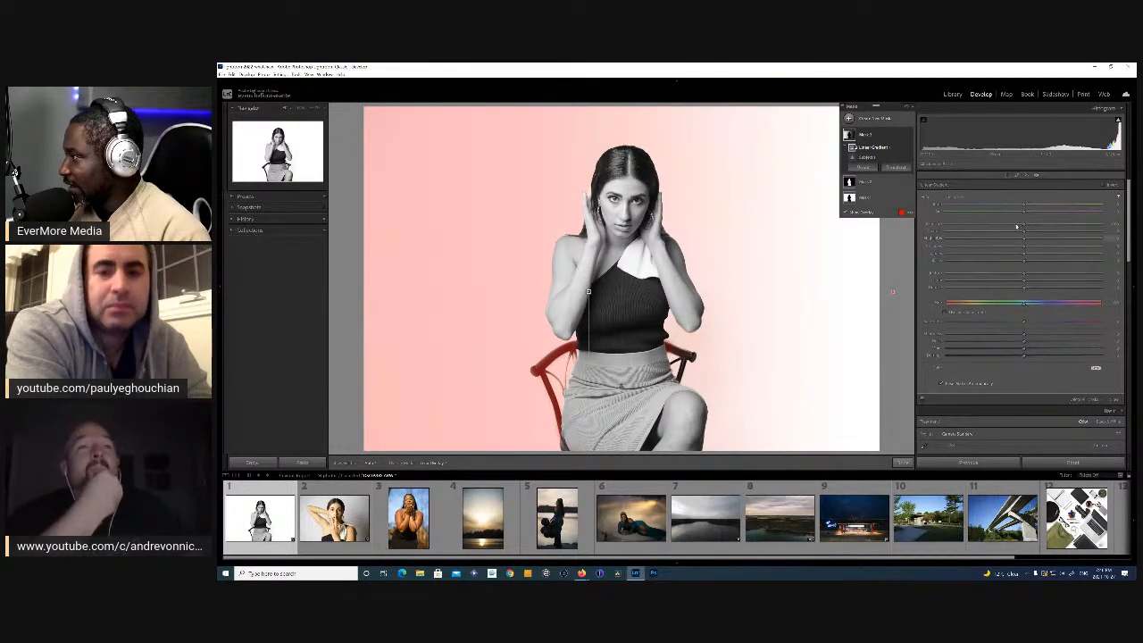
- Lower the background mask's Exposure and Blacks to their minimum to darken the backdrop on the left side of the photo
left_click_drag(1025, 225, 882, 217)
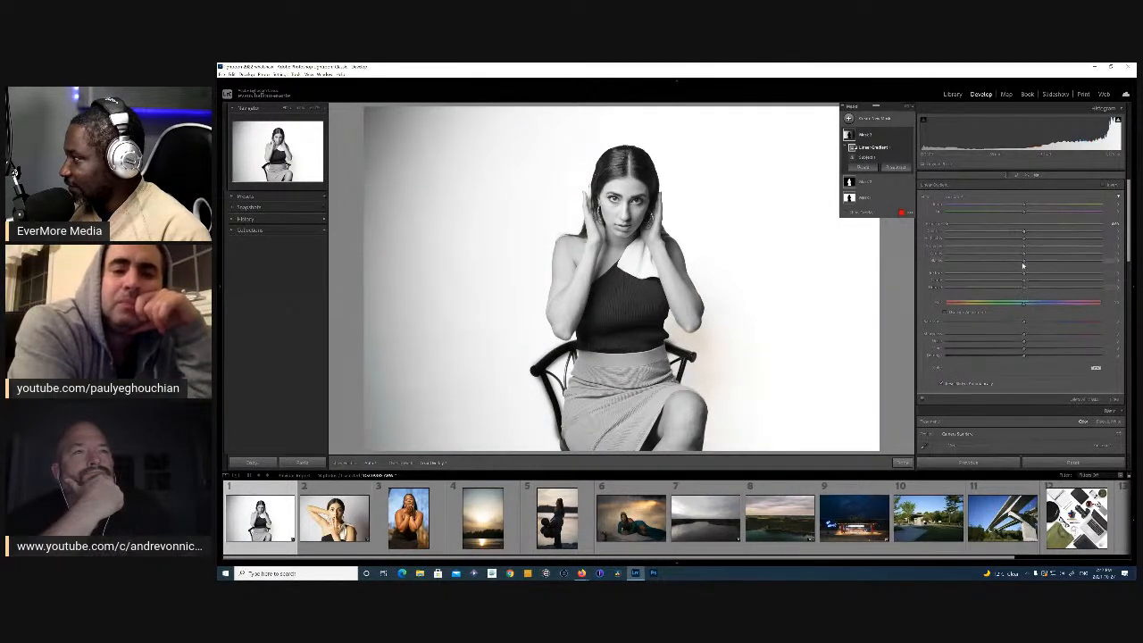
left_click_drag(986, 257, 950, 250)
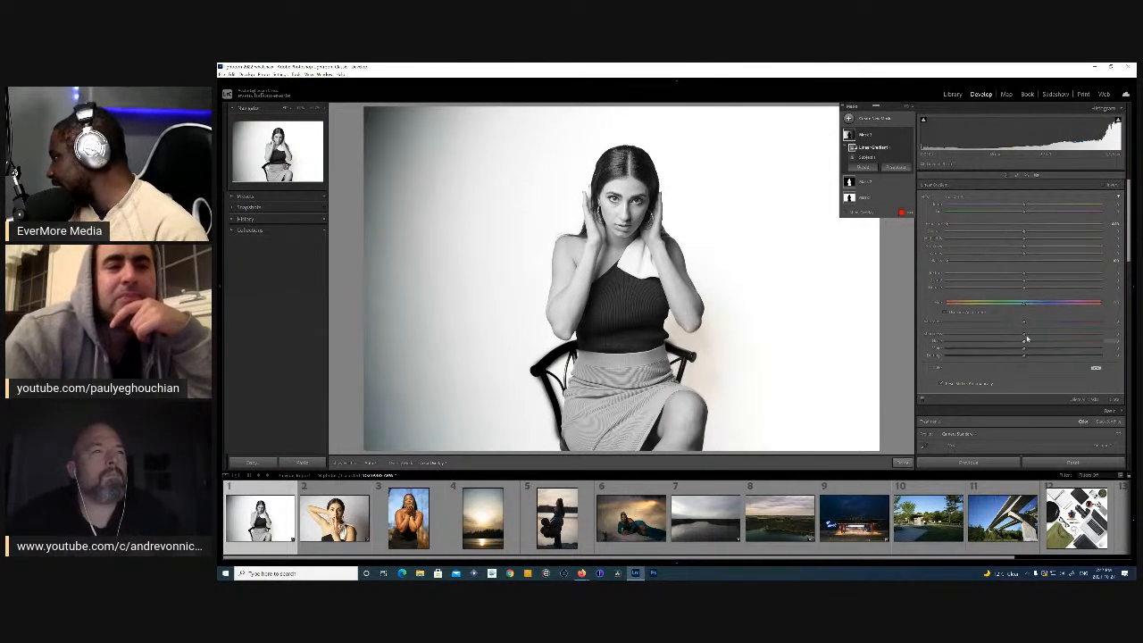
scroll(1026, 338, "down", 3)
scroll(1020, 303, "up", 3)
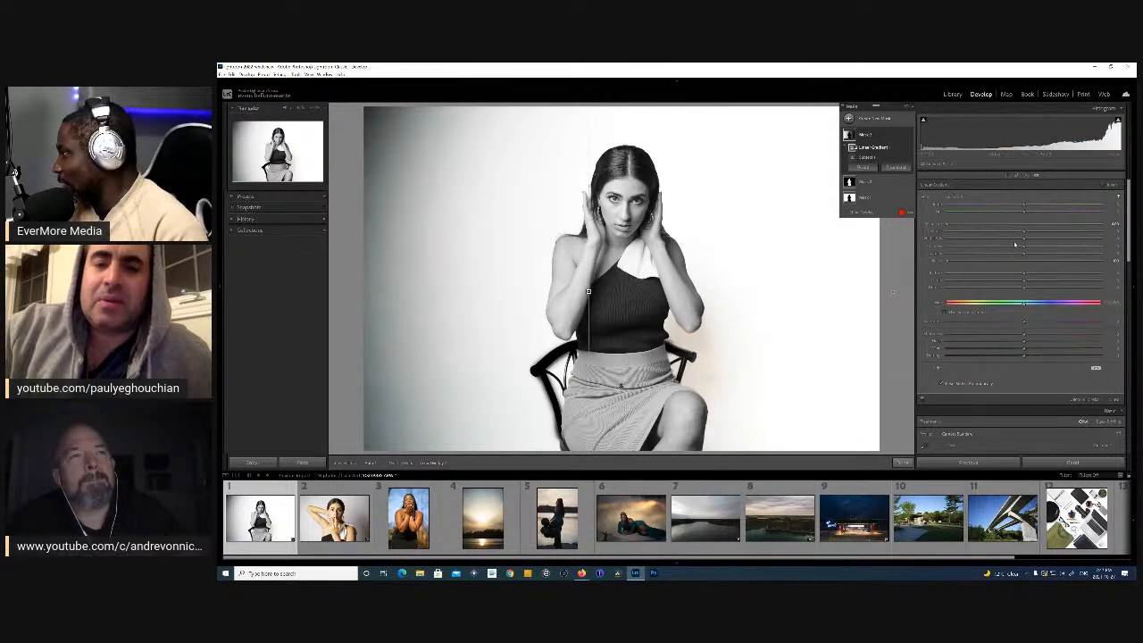
- Try the subtracted linear gradient farther right, move it back to the centre of the woman, and close the masking tools
mouse_move(588, 292)
left_click_drag(588, 292, 602, 254)
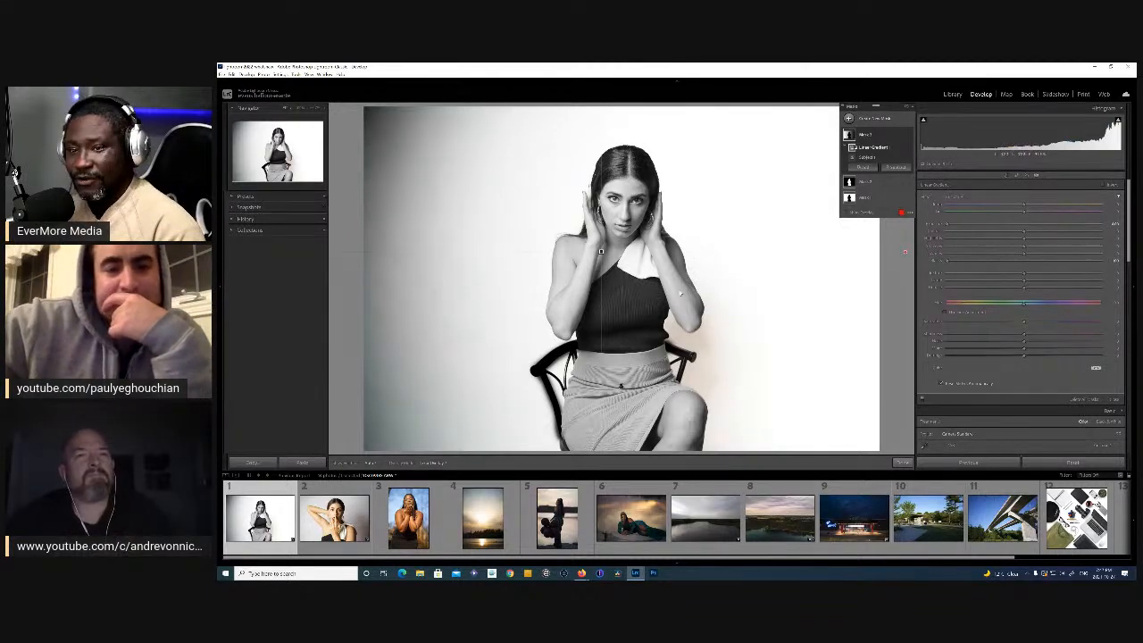
left_click_drag(600, 251, 834, 267)
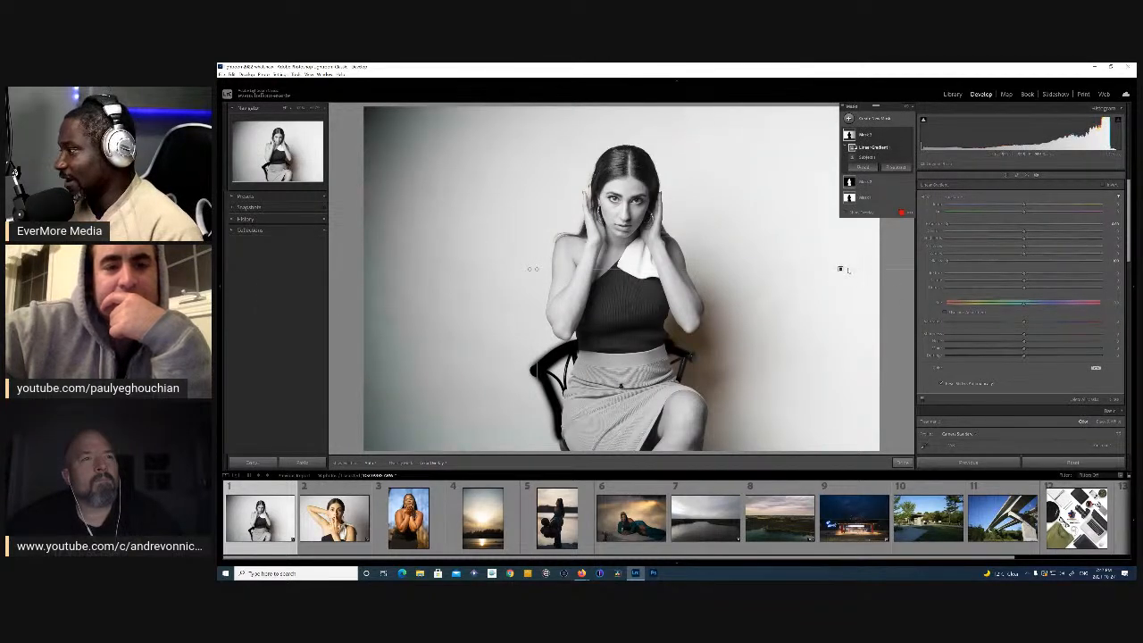
left_click_drag(839, 268, 606, 241)
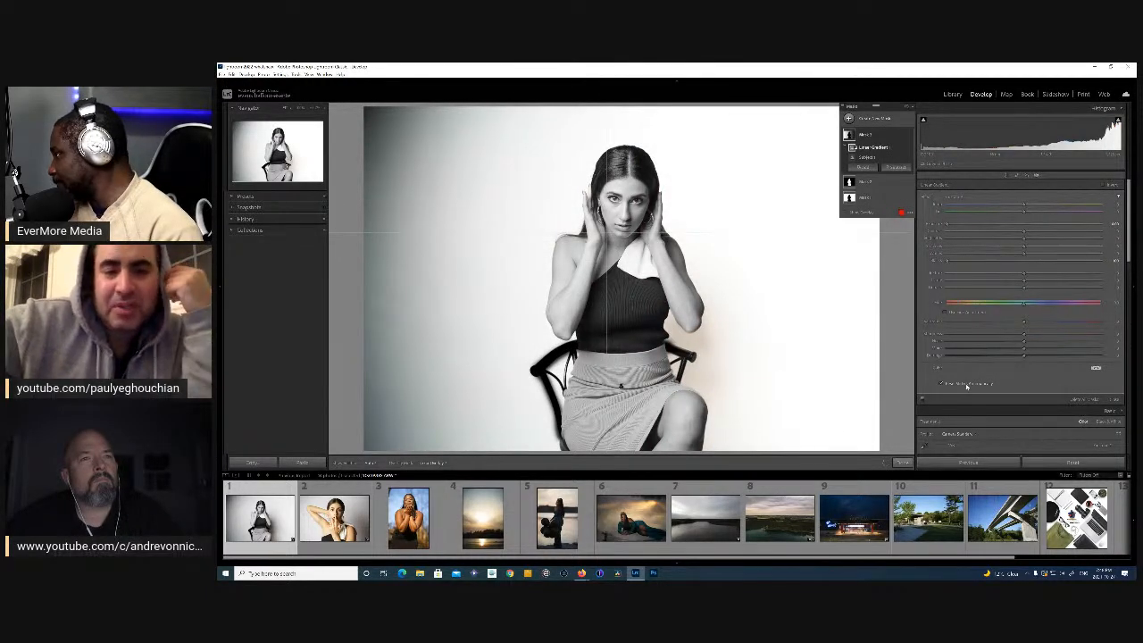
scroll(1000, 384, "down", 3)
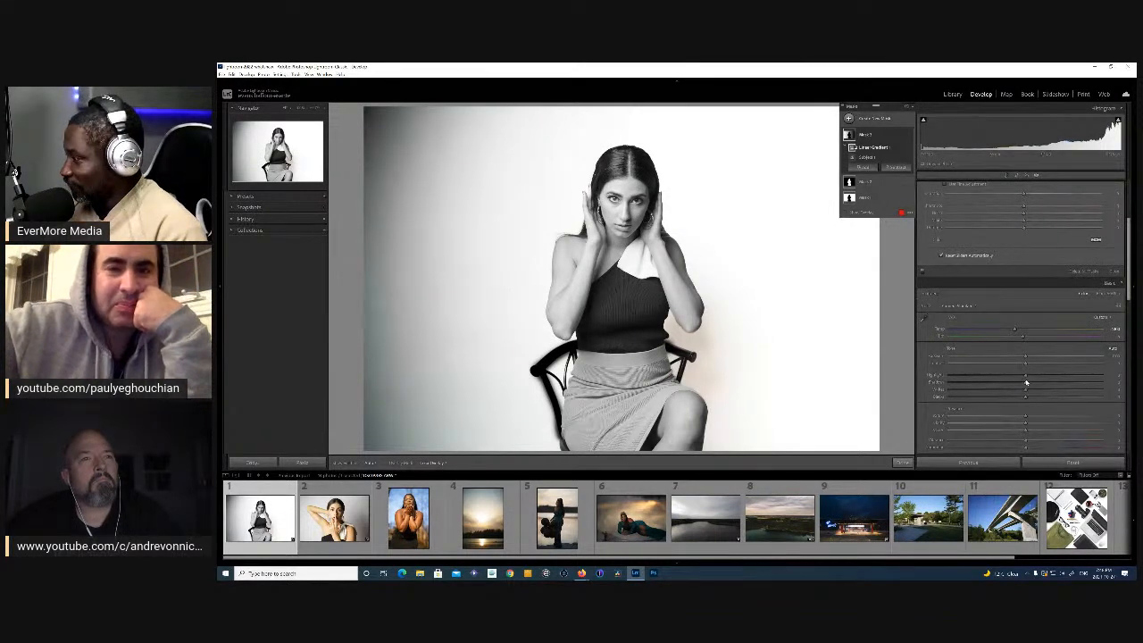
scroll(1023, 373, "up", 2)
scroll(1023, 346, "up", 2)
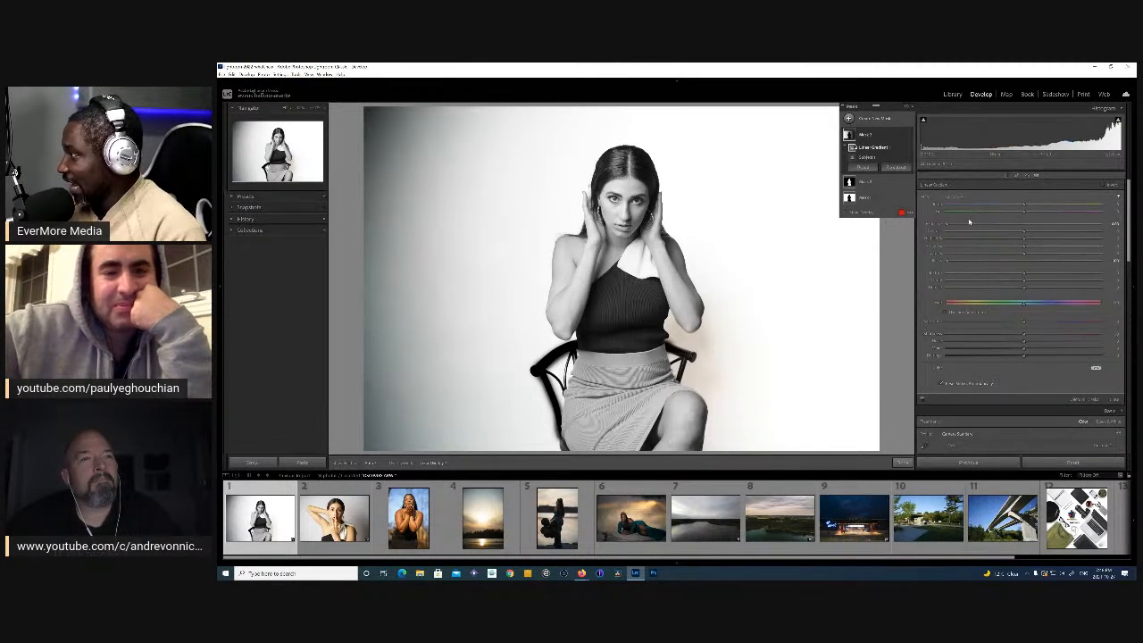
left_click(1036, 177)
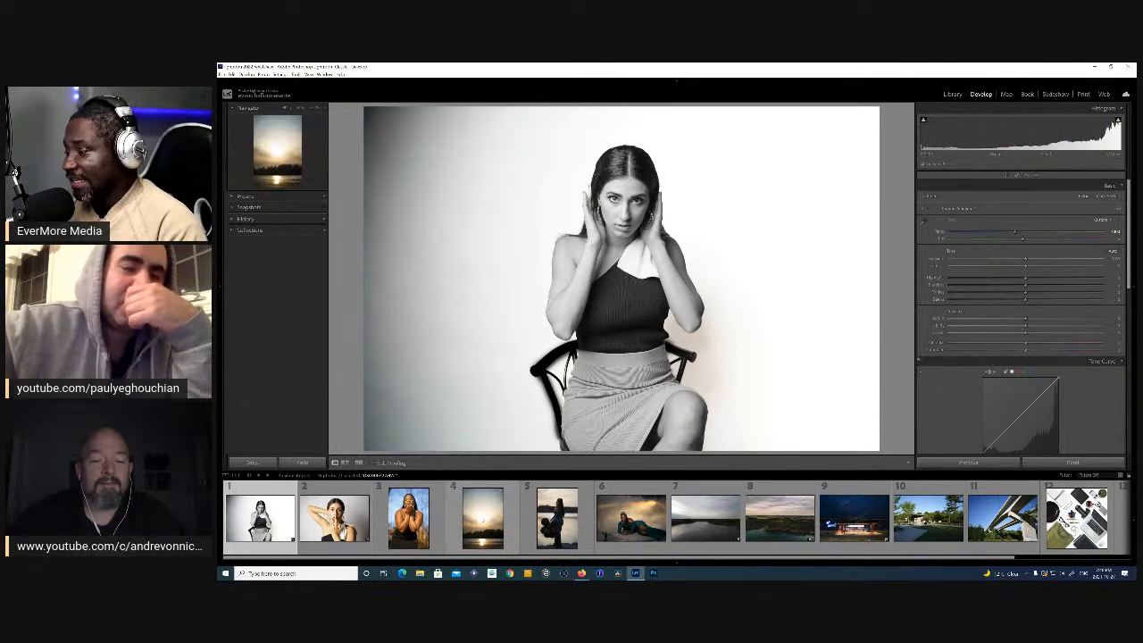
- Lower Highlights and raise Shadows on the vertical sunset lake photo, and add a Select Sky mask
left_click(483, 518)
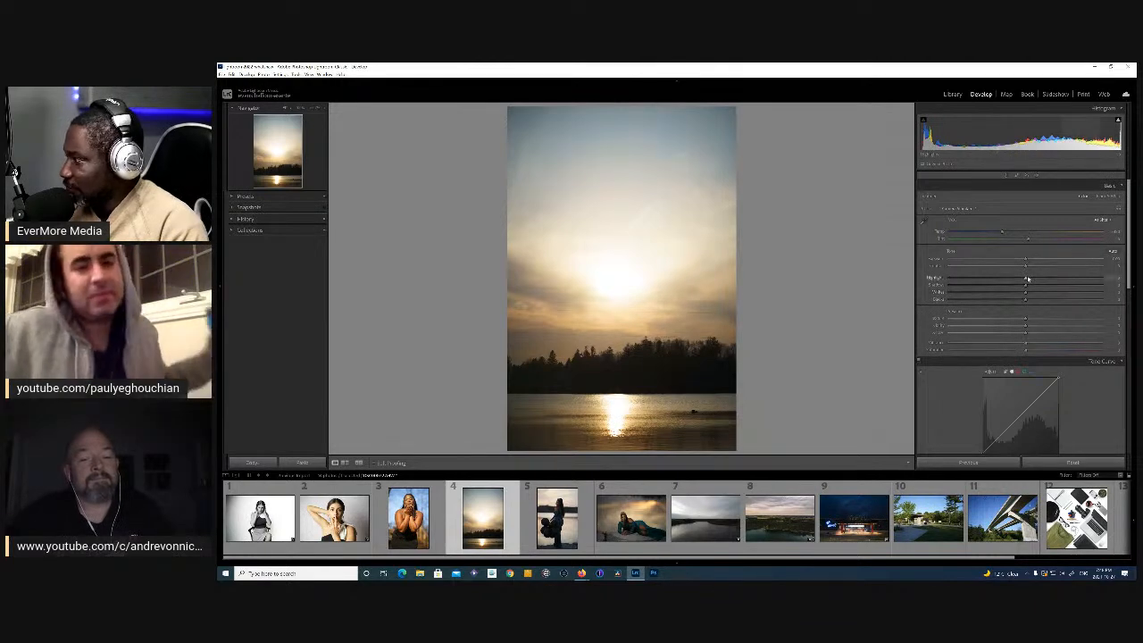
left_click_drag(1025, 287, 966, 279)
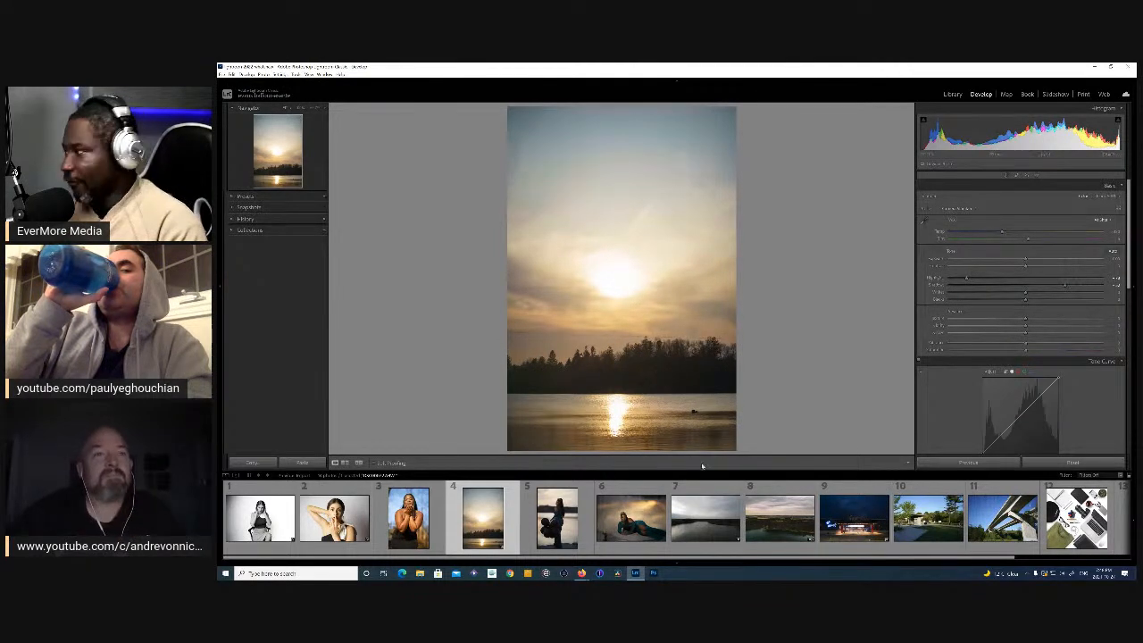
left_click(1037, 178)
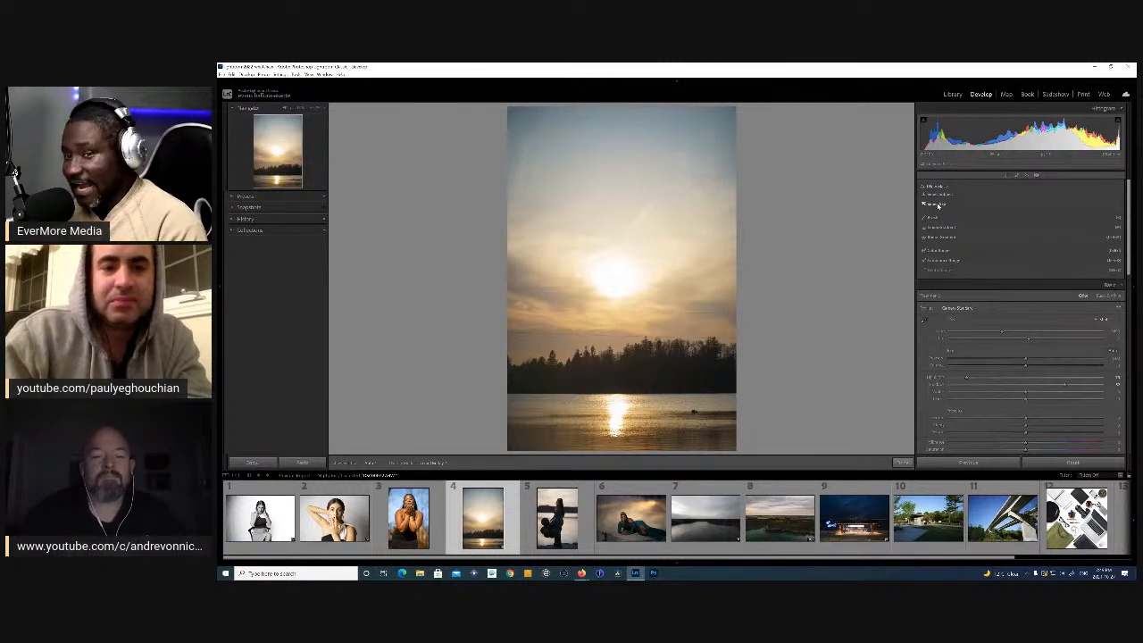
left_click(937, 205)
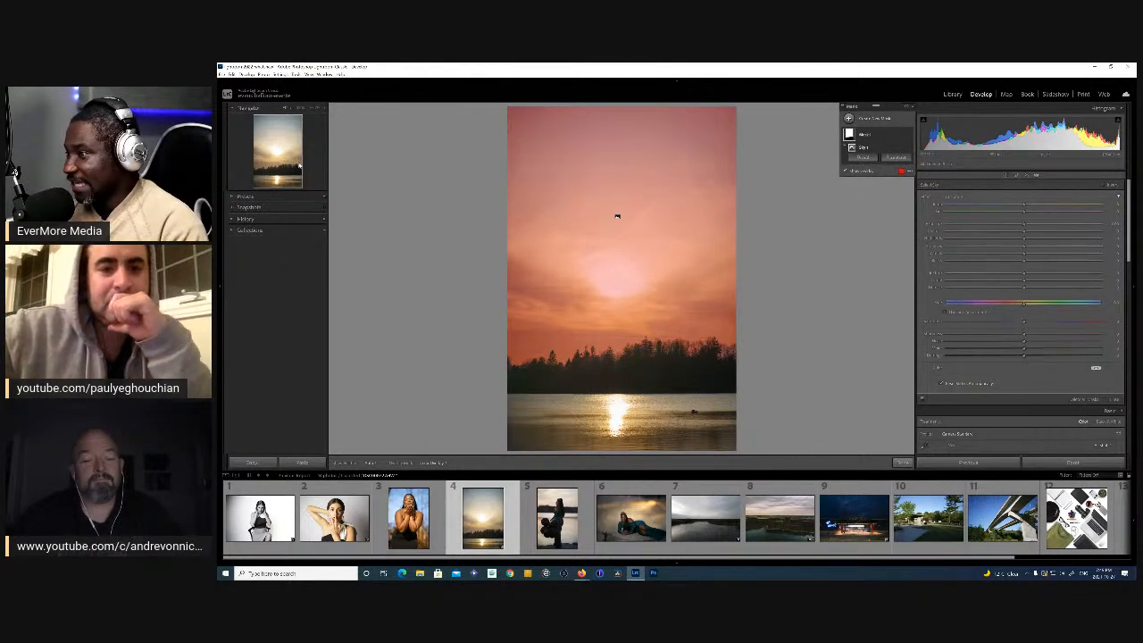
- Examine the sky mask's edge up close along the whole treeline, and return to the full photo view
left_click(300, 108)
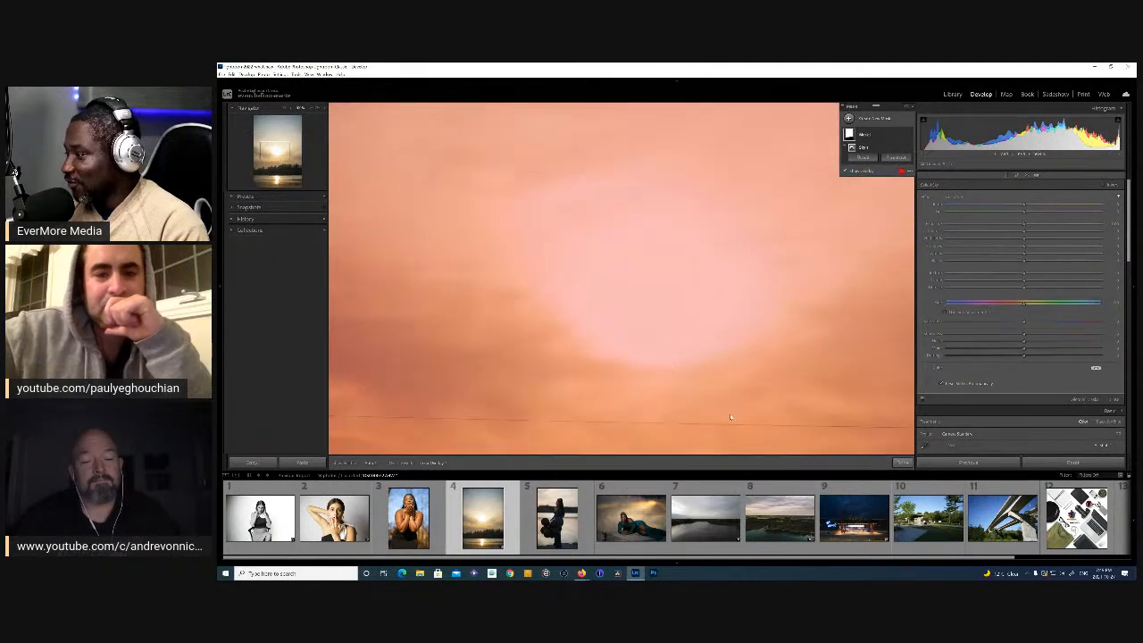
left_click_drag(720, 420, 735, 259)
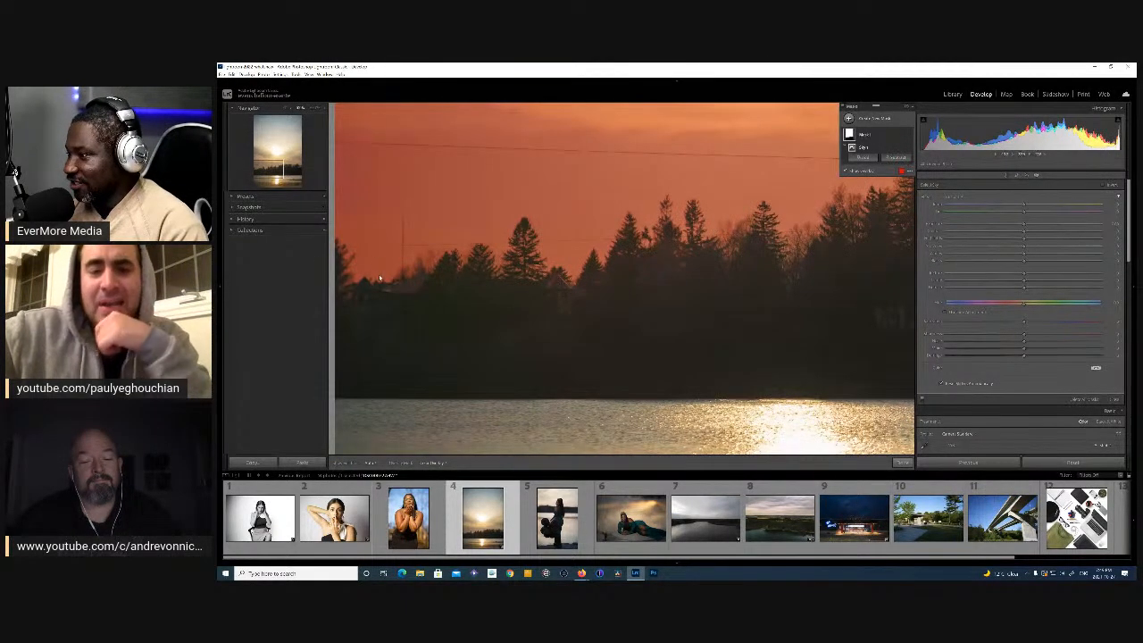
left_click_drag(837, 258, 542, 263)
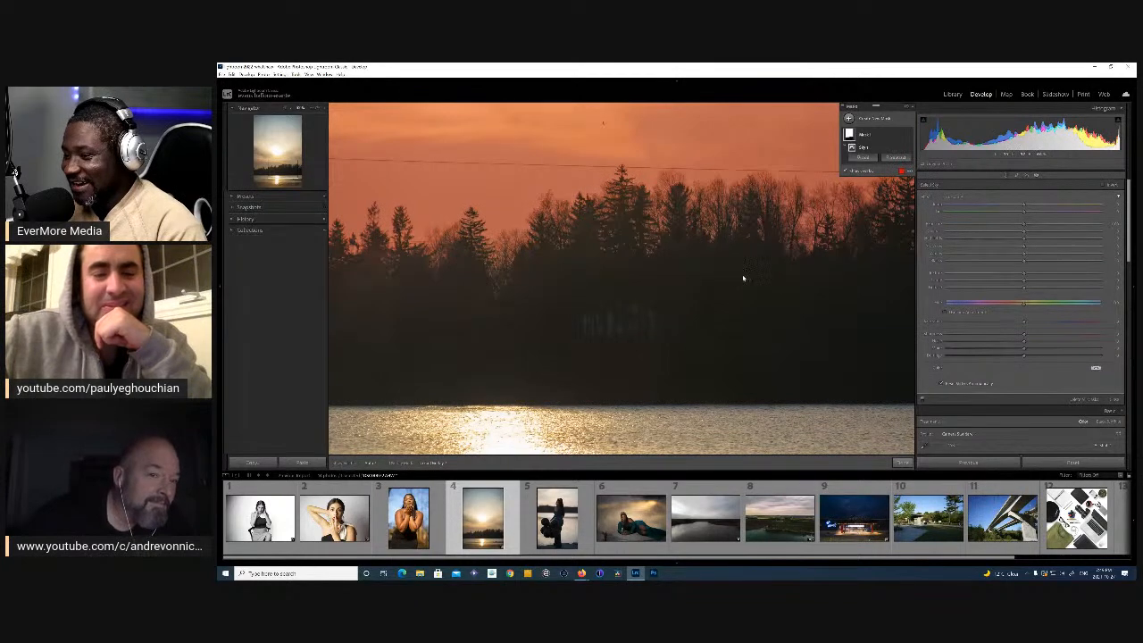
left_click_drag(806, 276, 681, 269)
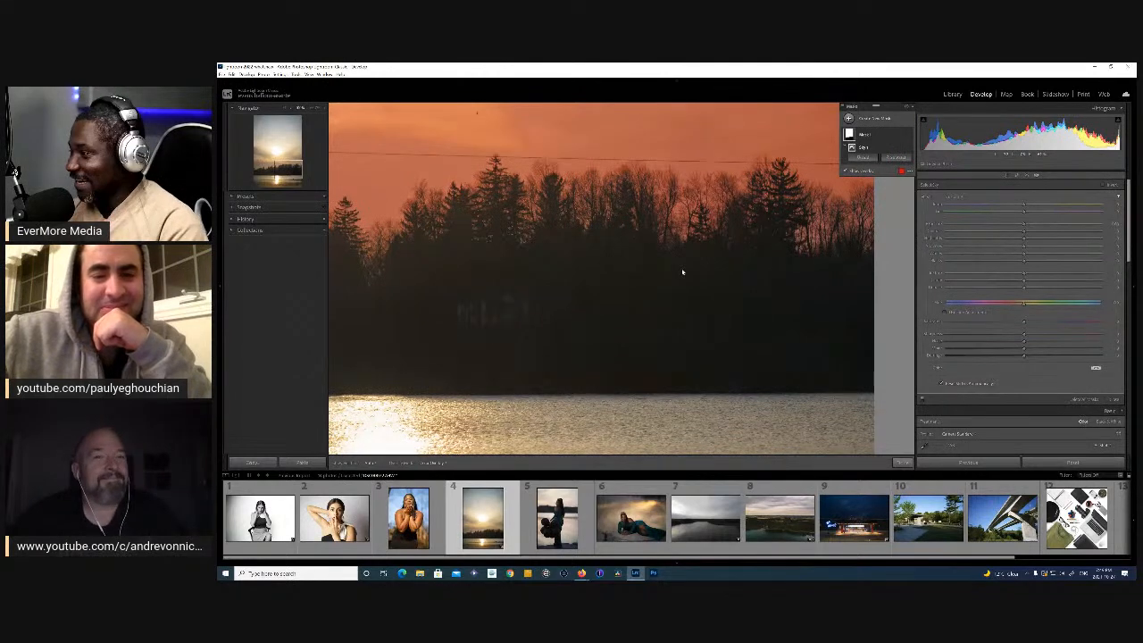
left_click_drag(683, 271, 584, 269)
left_click_drag(676, 252, 860, 285)
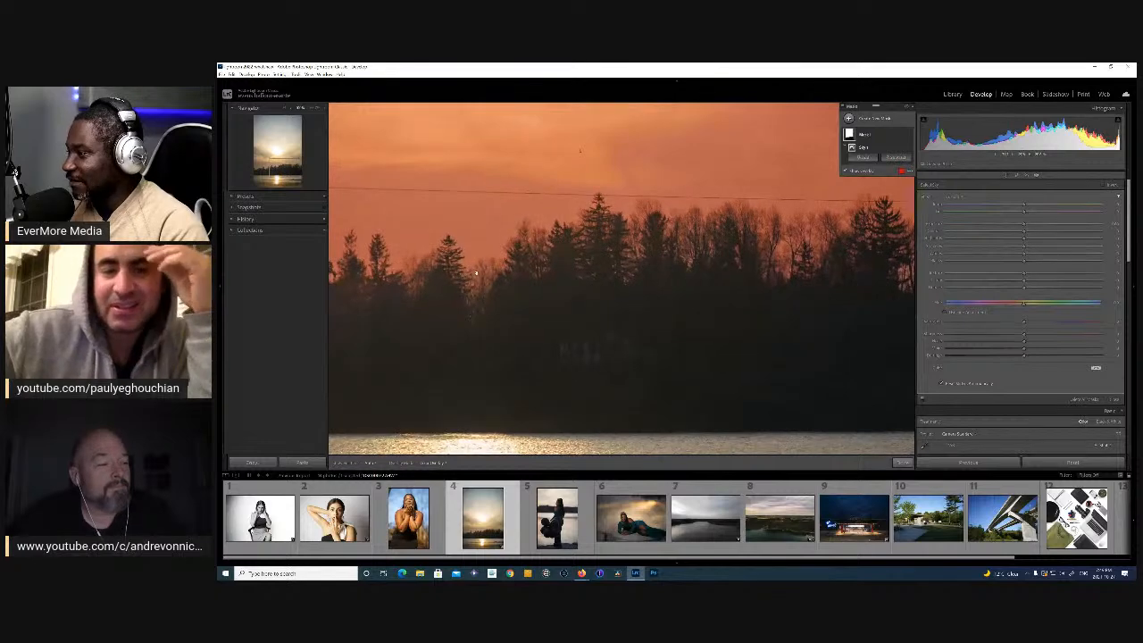
left_click_drag(489, 270, 655, 238)
left_click_drag(472, 280, 621, 255)
left_click_drag(476, 265, 402, 262)
left_click_drag(719, 254, 542, 248)
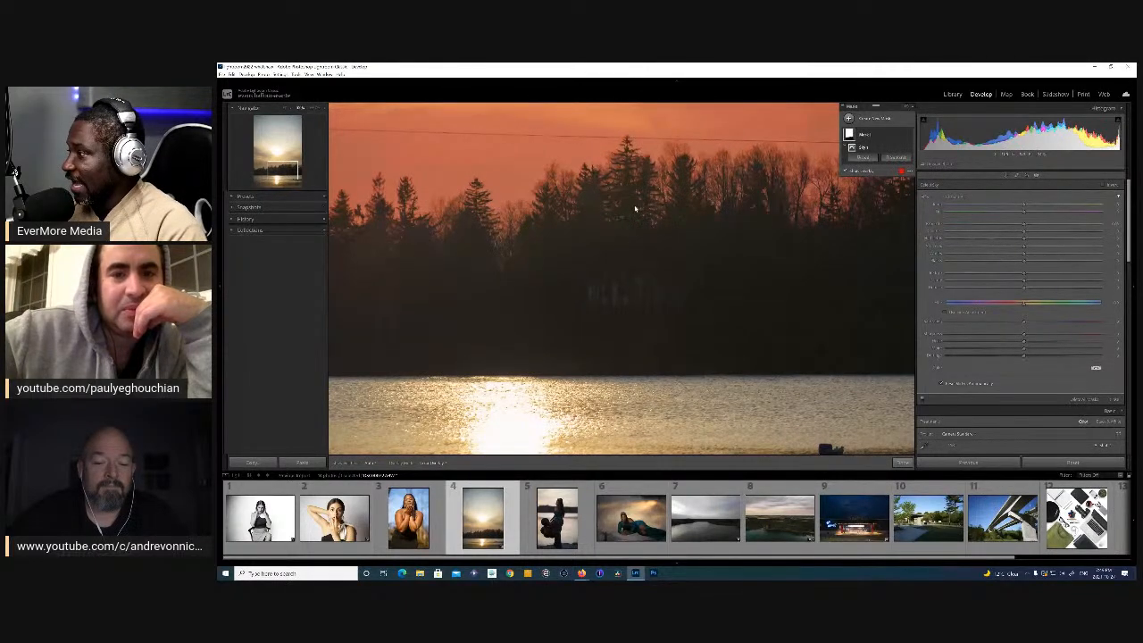
left_click_drag(634, 205, 667, 347)
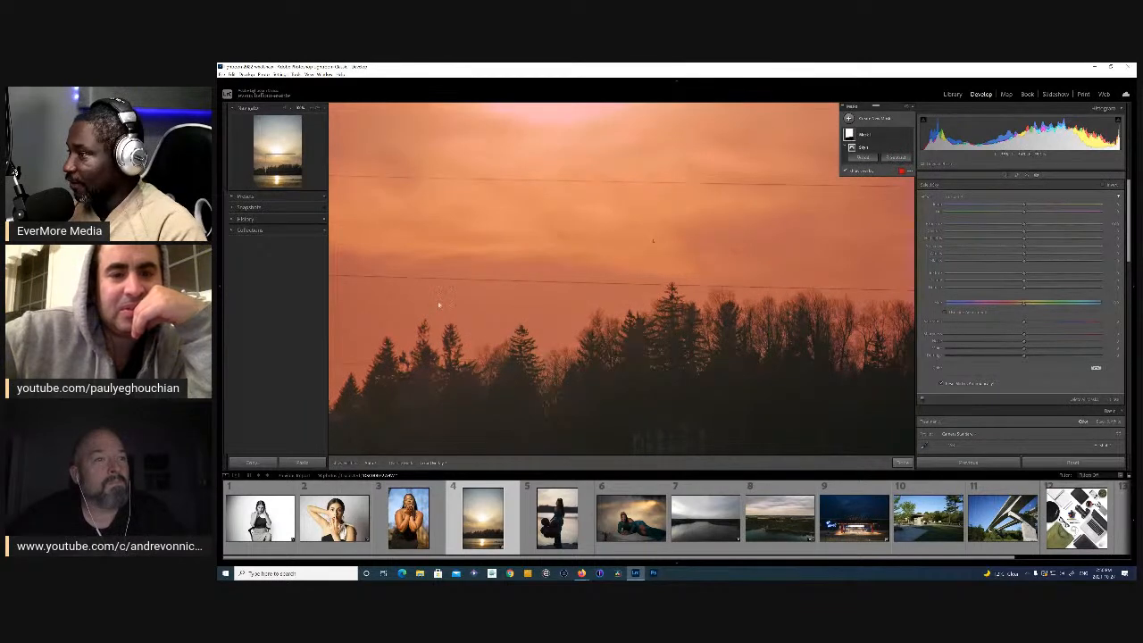
left_click(285, 108)
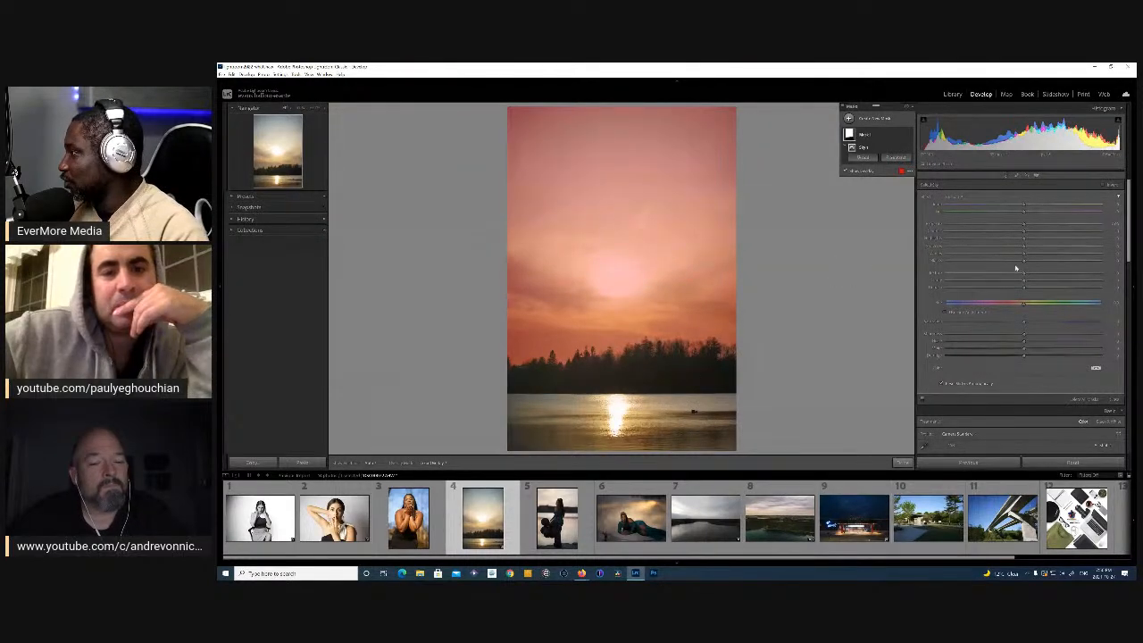
- With the sky mask, set Highlights to minimum, try a strong blue cast before warming the sky slightly, and reduce Shadows
left_click_drag(1024, 239, 935, 246)
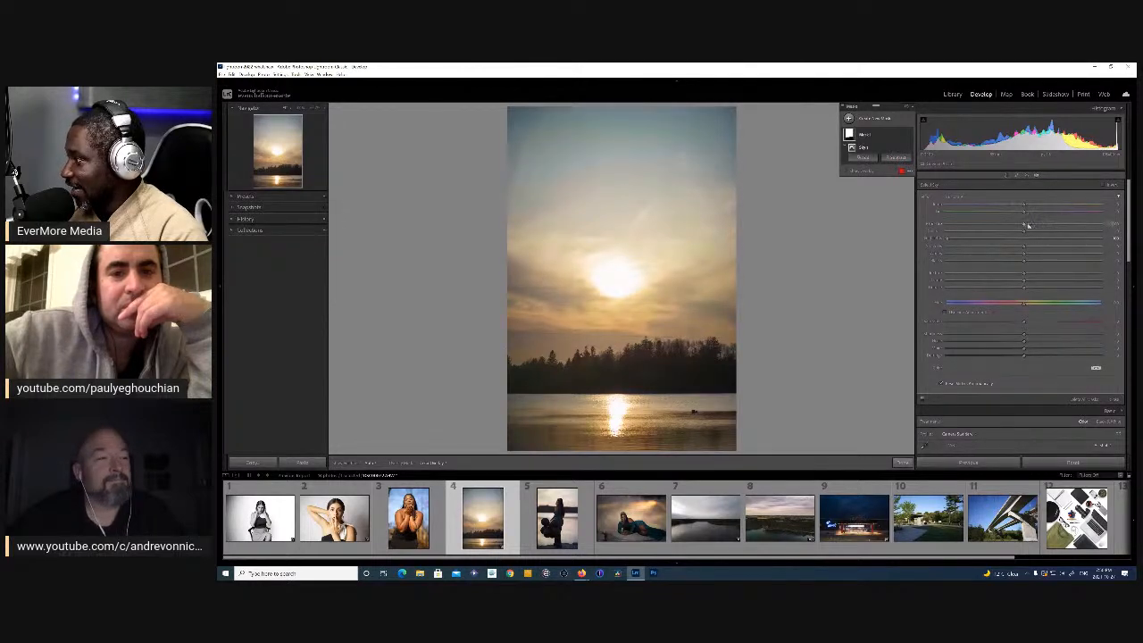
left_click_drag(1024, 207, 988, 205)
left_click_drag(1015, 211, 953, 211)
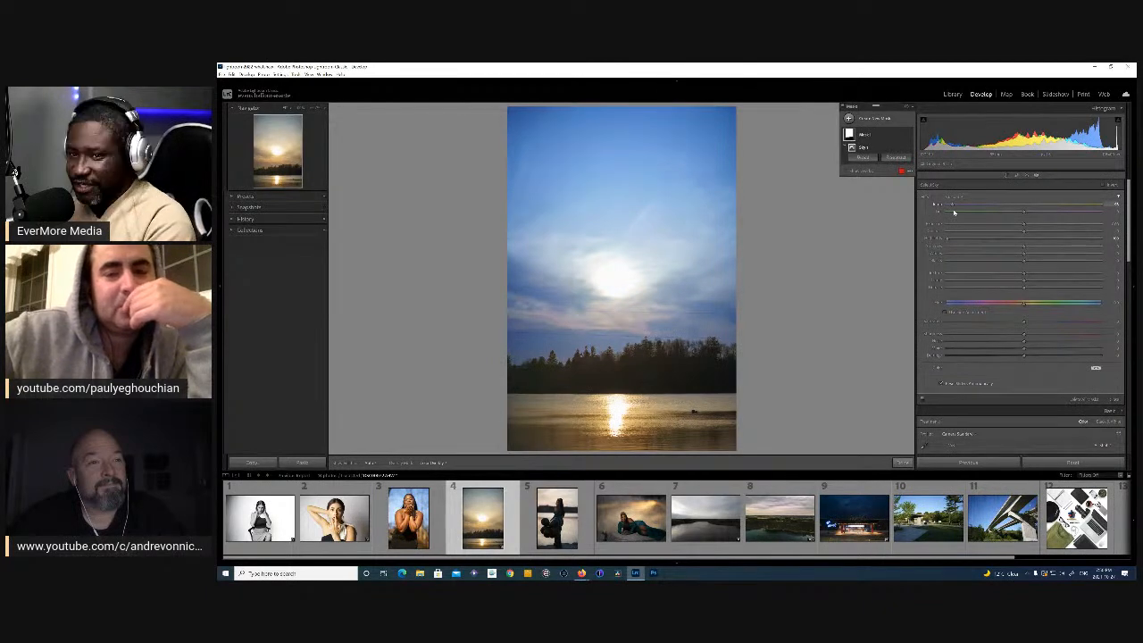
left_click_drag(953, 211, 1024, 231)
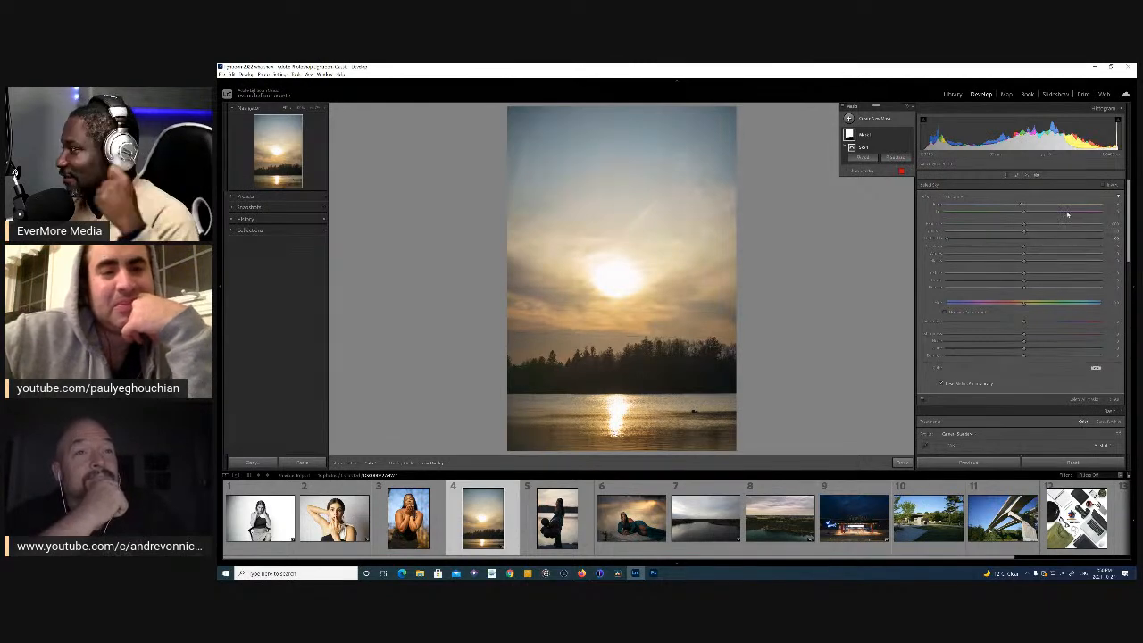
left_click_drag(1024, 208, 1031, 209)
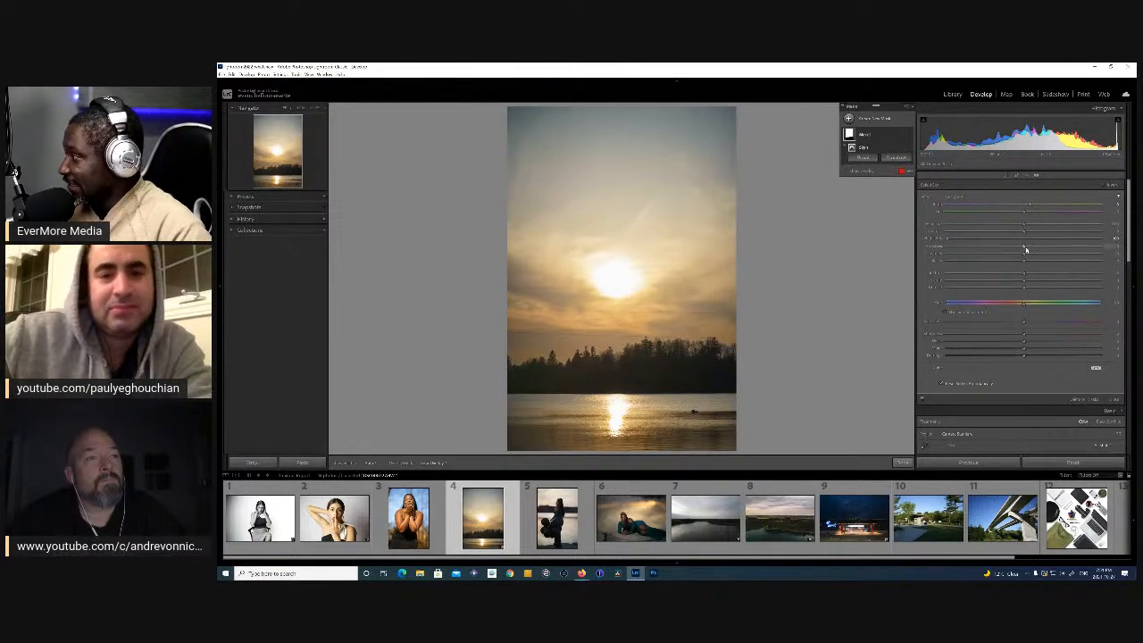
left_click_drag(1024, 248, 993, 250)
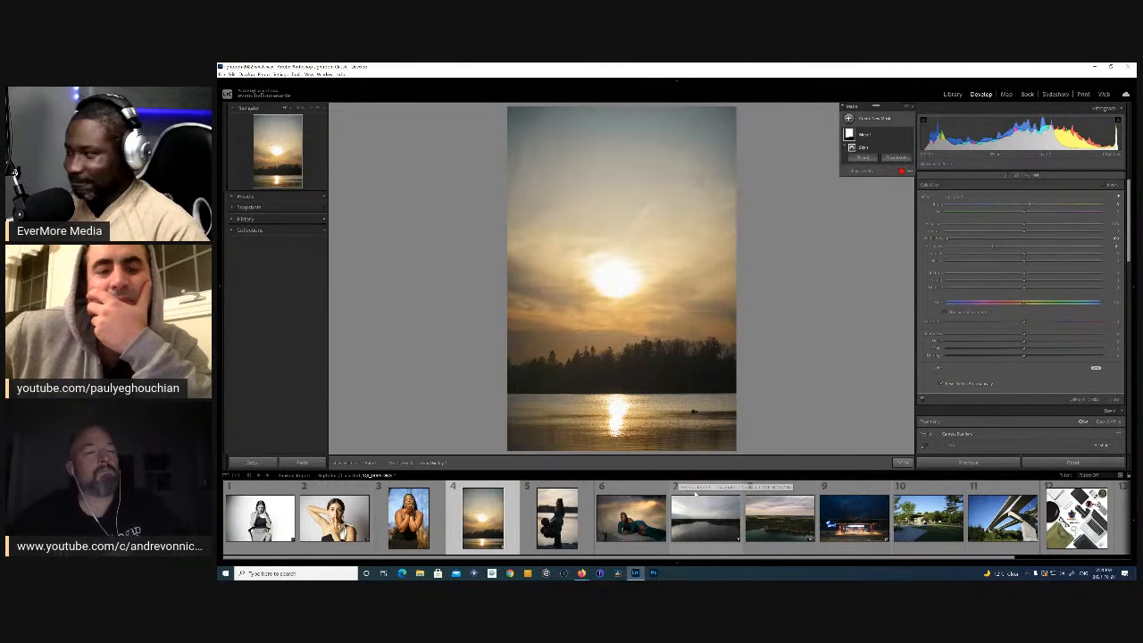
- Duplicate the sky mask and reset all effect adjustments on the copy
right_click(870, 137)
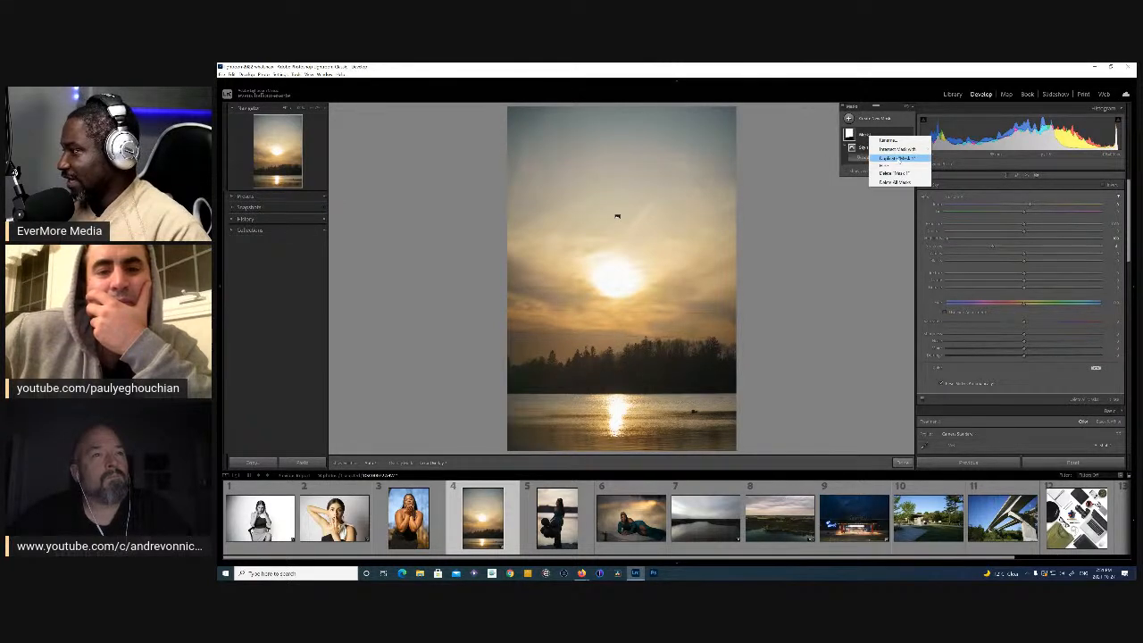
left_click(898, 158)
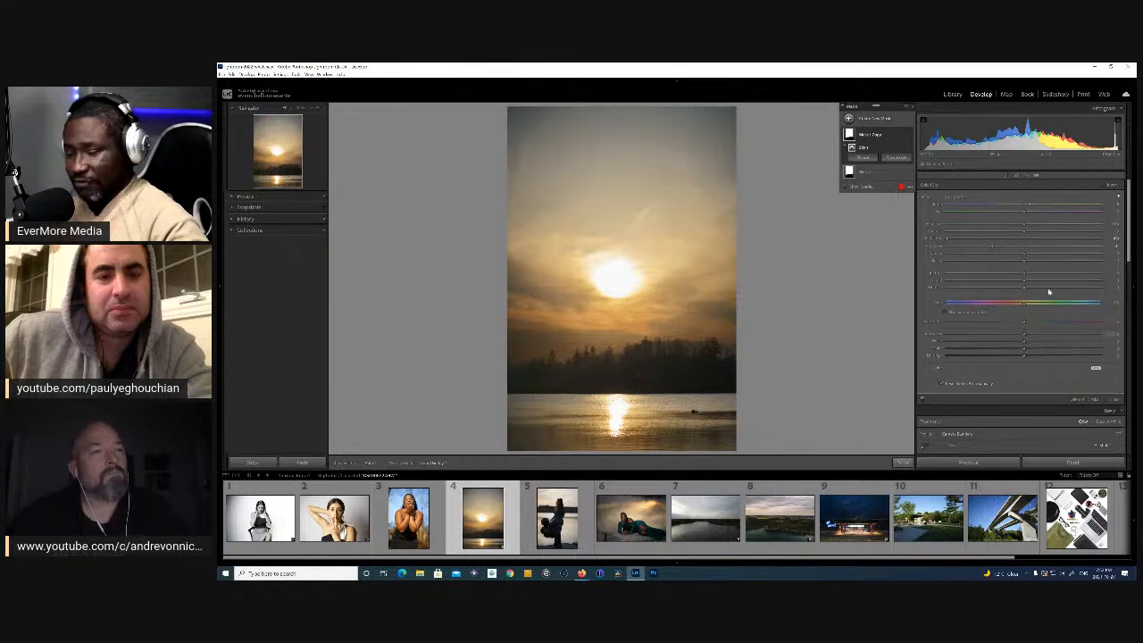
double_click(926, 197)
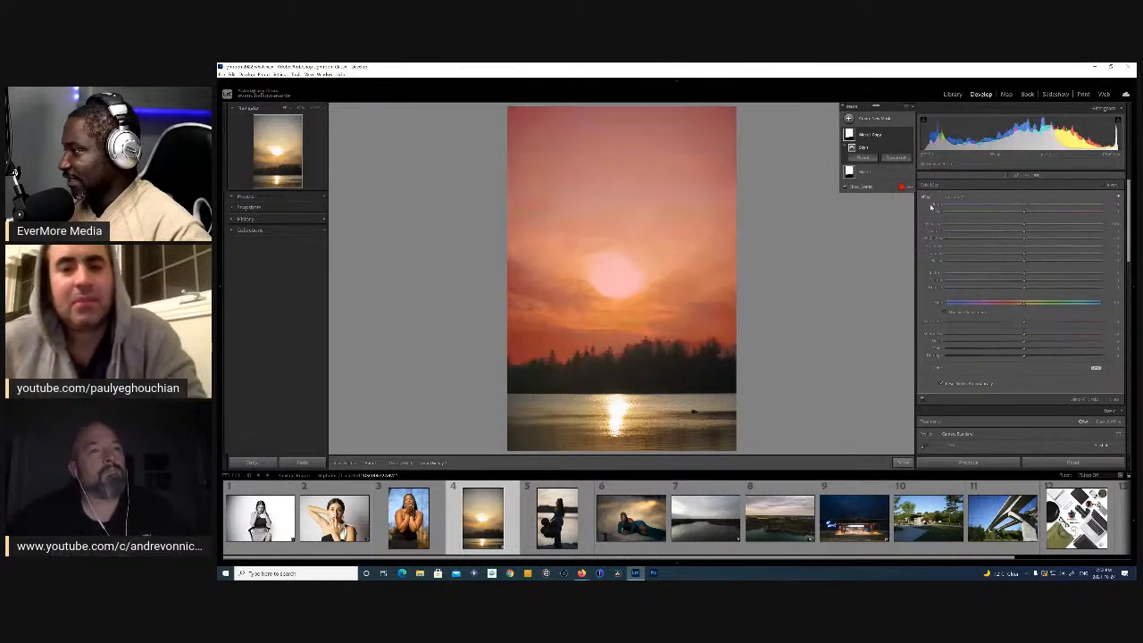
- Invert the duplicated sky mask to cover the treeline and water, raise its Shadows, and lower its Highlights and Blacks
left_click(1104, 186)
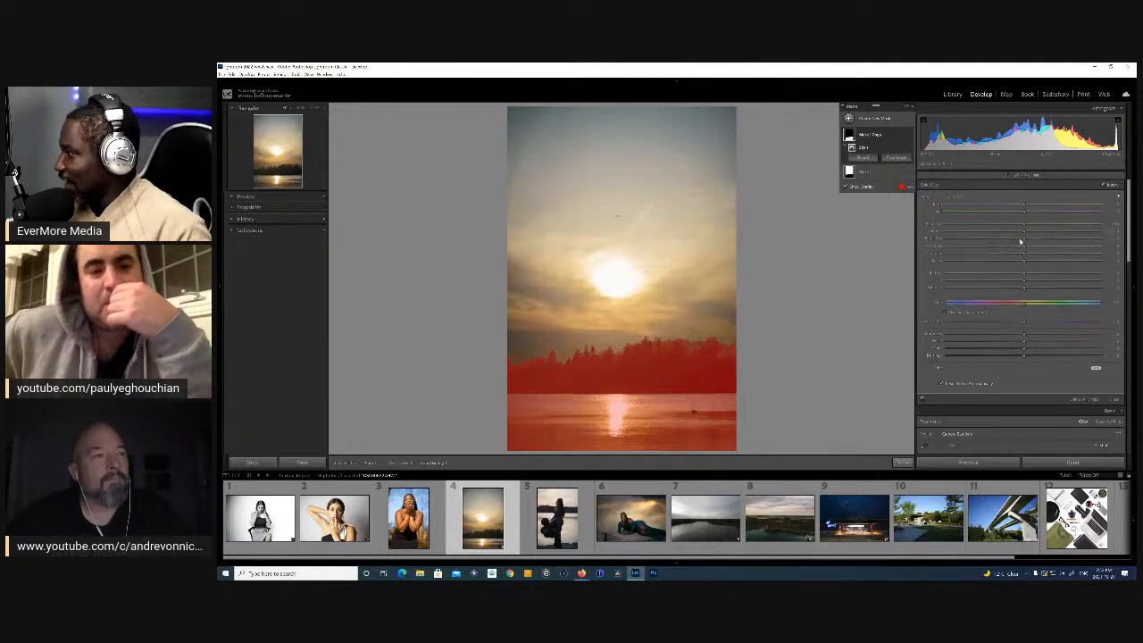
left_click_drag(1024, 247, 1050, 255)
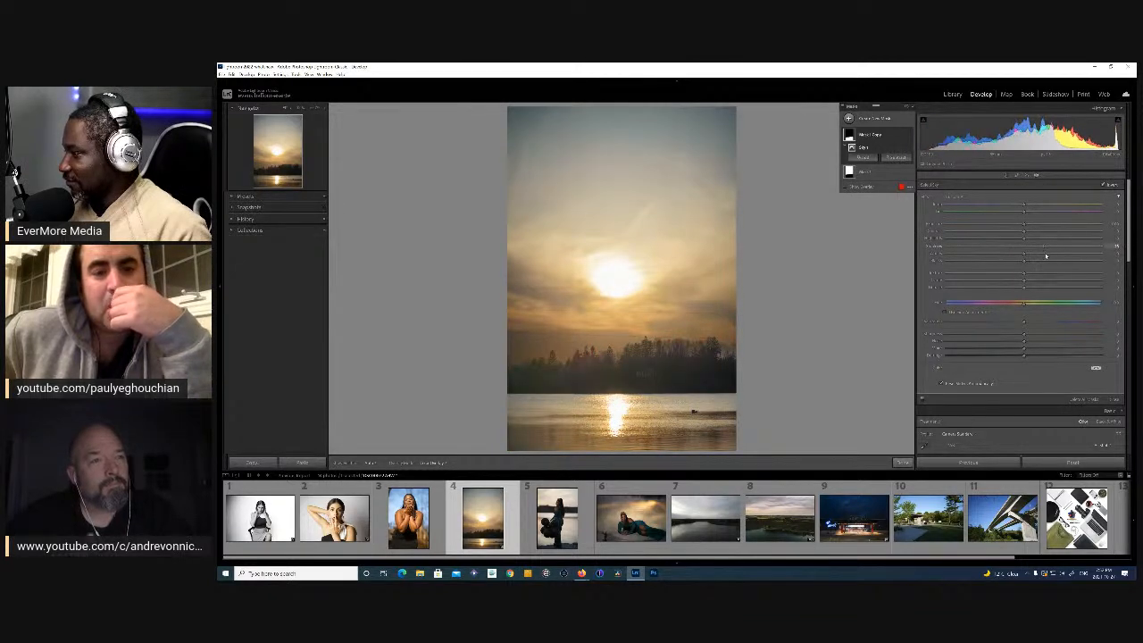
left_click_drag(1024, 240, 1004, 260)
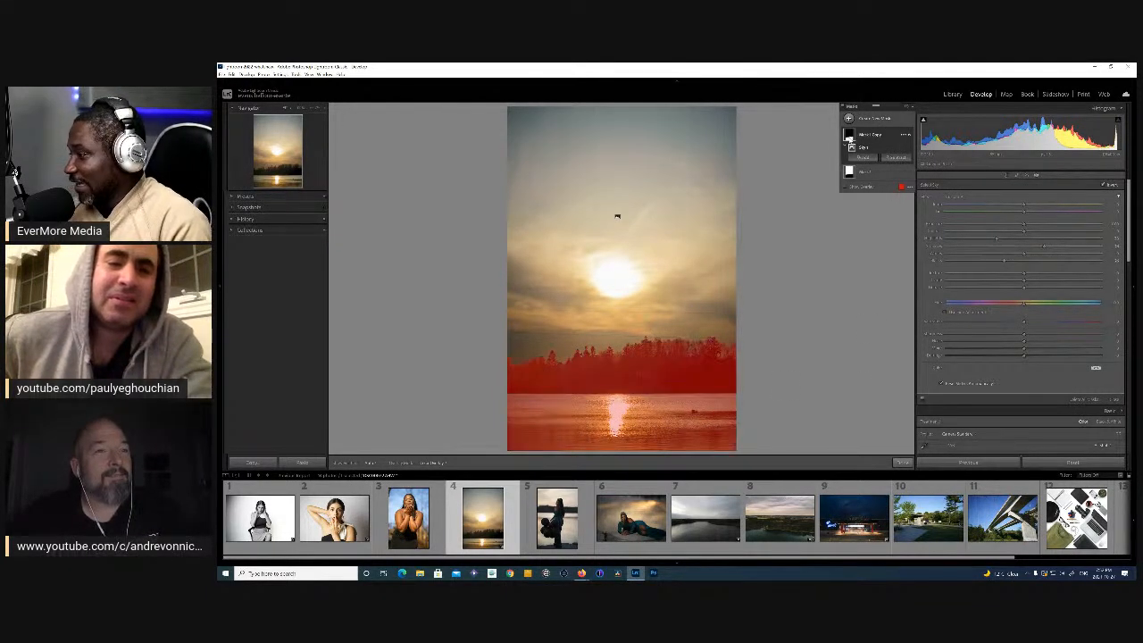
- Select the original sky mask and lower its Exposure slightly
left_click(852, 139)
left_click(855, 150)
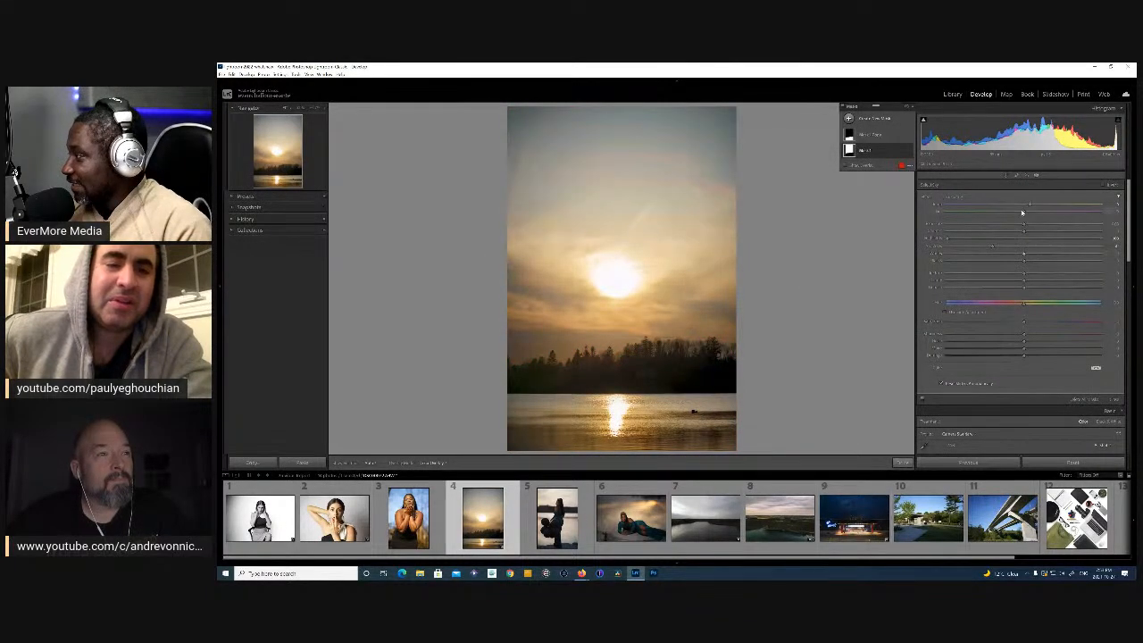
left_click_drag(1024, 226, 1021, 227)
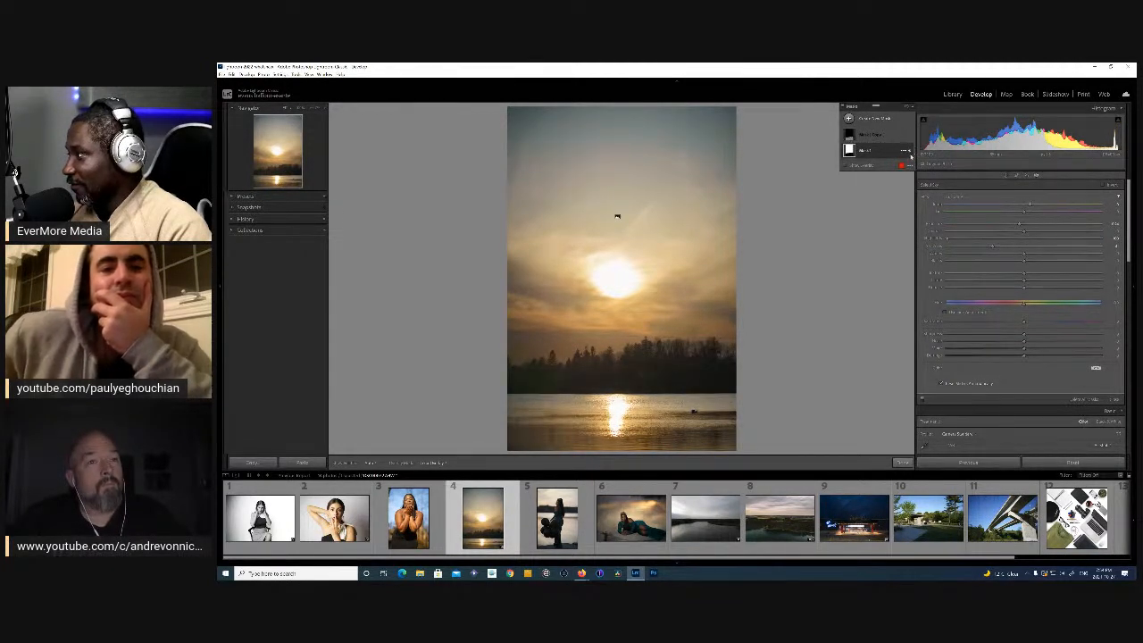
- Hide and show the original sky mask several times to compare its effect on the sunset
left_click(910, 151)
left_click(910, 151)
left_click(910, 152)
left_click(910, 152)
left_click(910, 152)
left_click(910, 152)
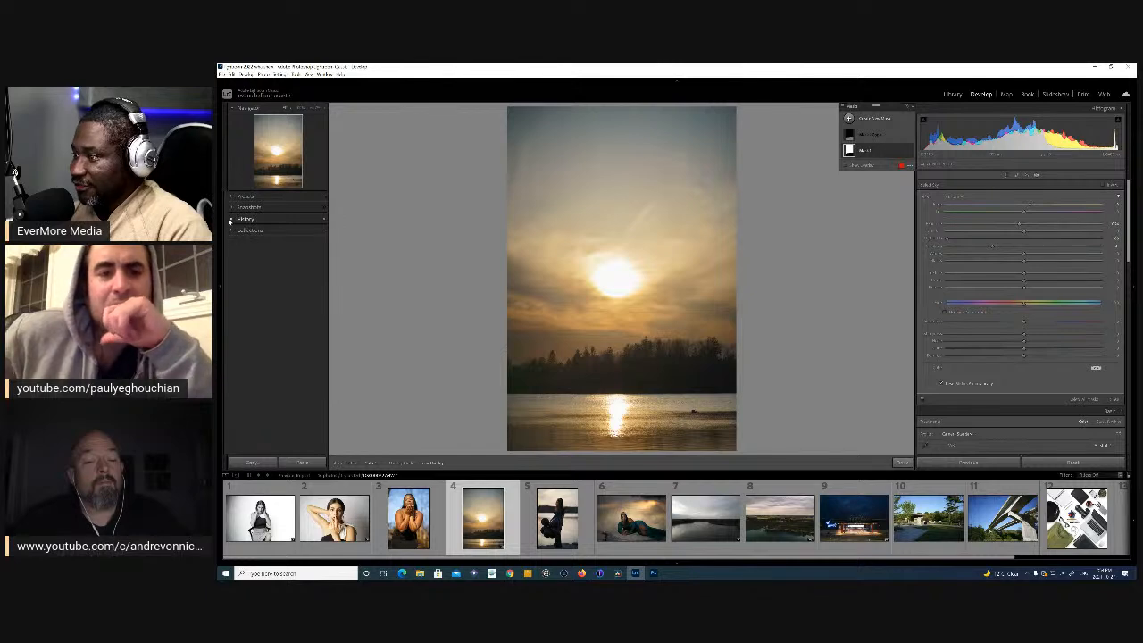
- Expand the photo's edit history, and switch all masks off and on again to compare the overall result
left_click(244, 219)
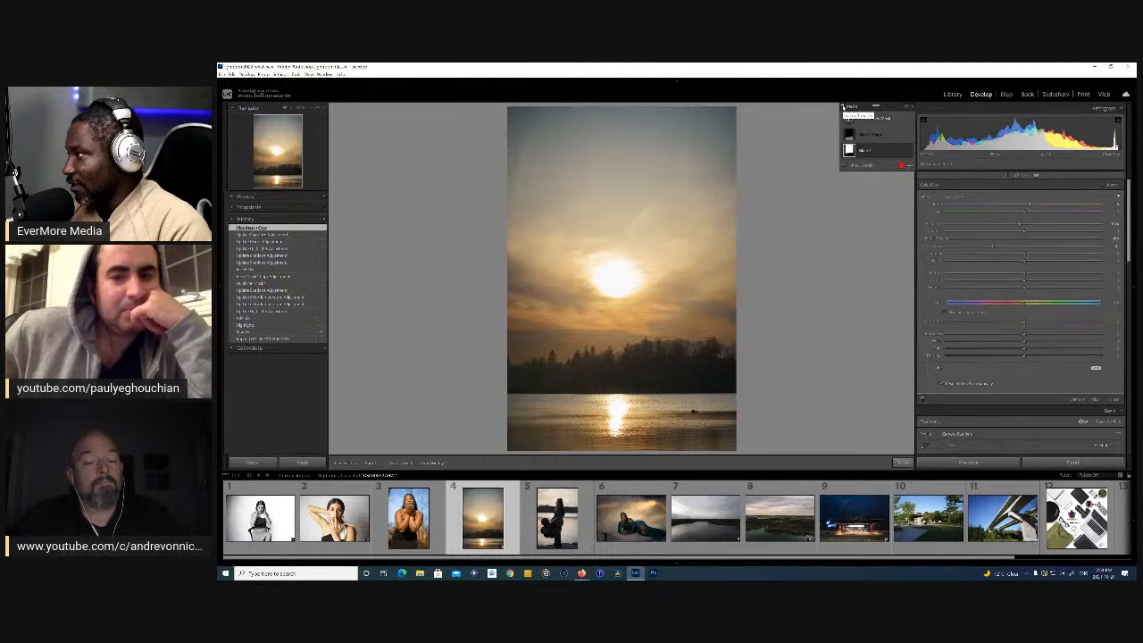
left_click(843, 108)
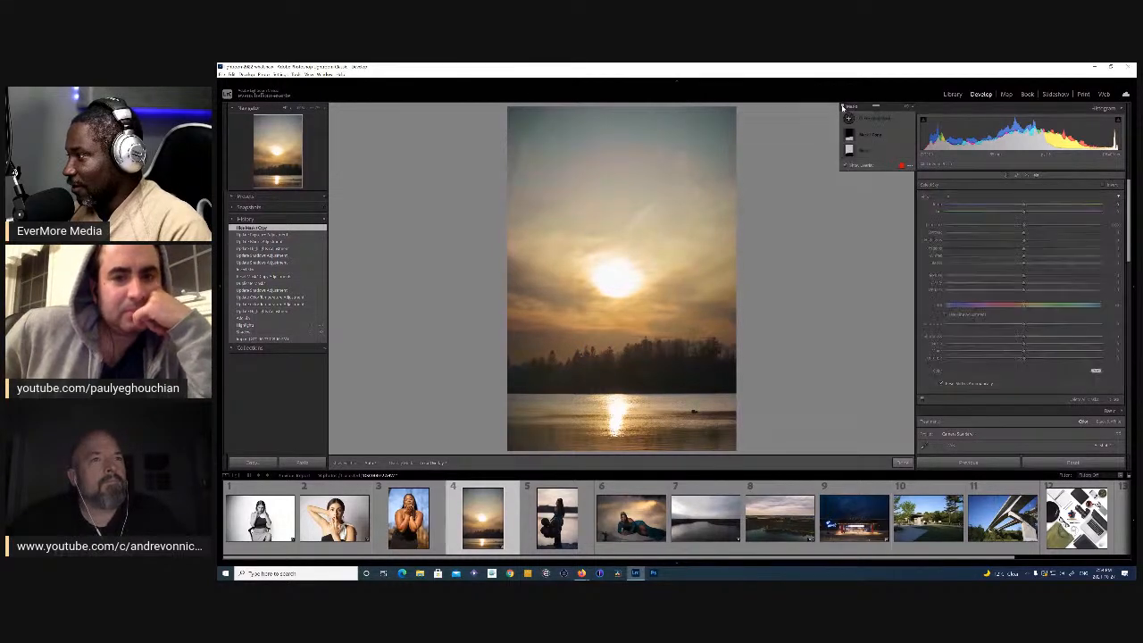
left_click(842, 107)
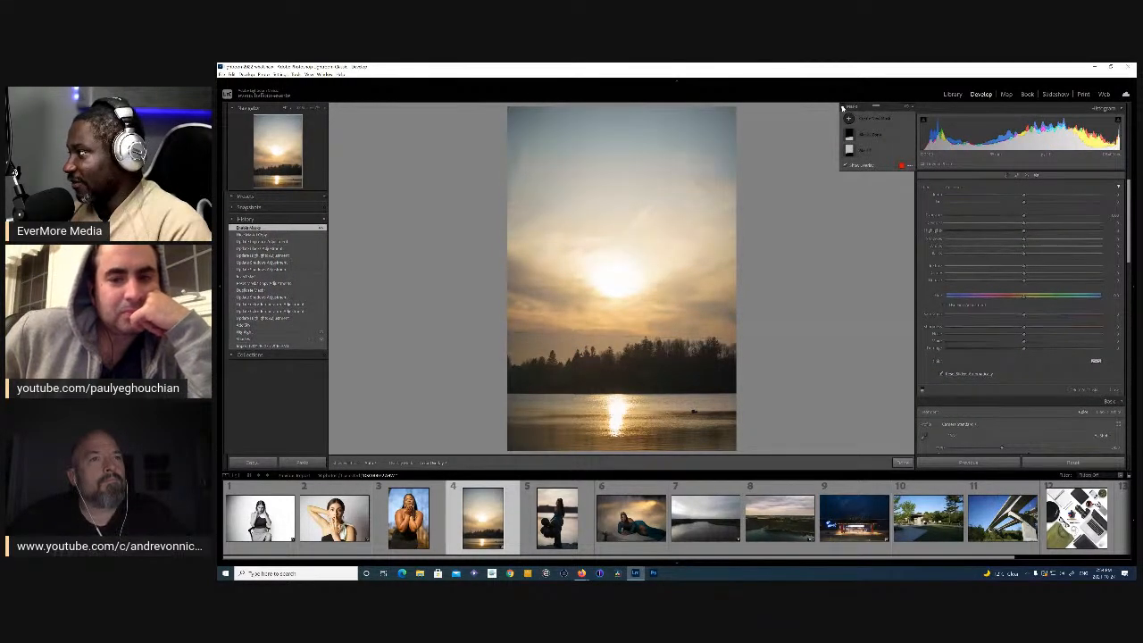
left_click(842, 107)
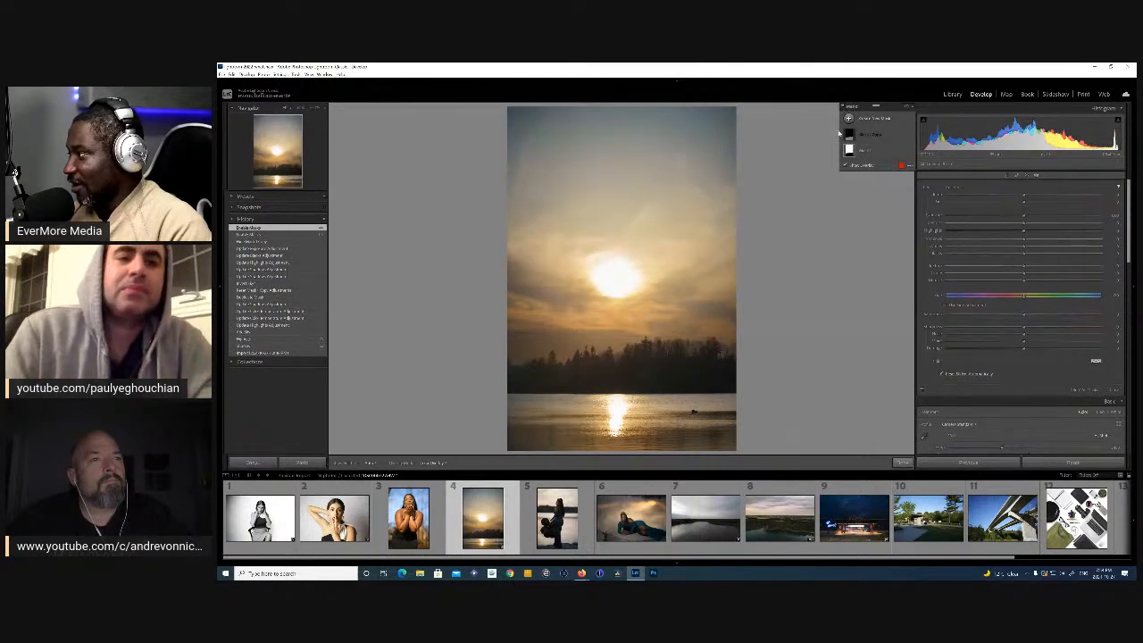
- Leave masking and shape the sunset photo's point curve into a gentle S-curve with darker shadows and brighter highlights
left_click(1036, 176)
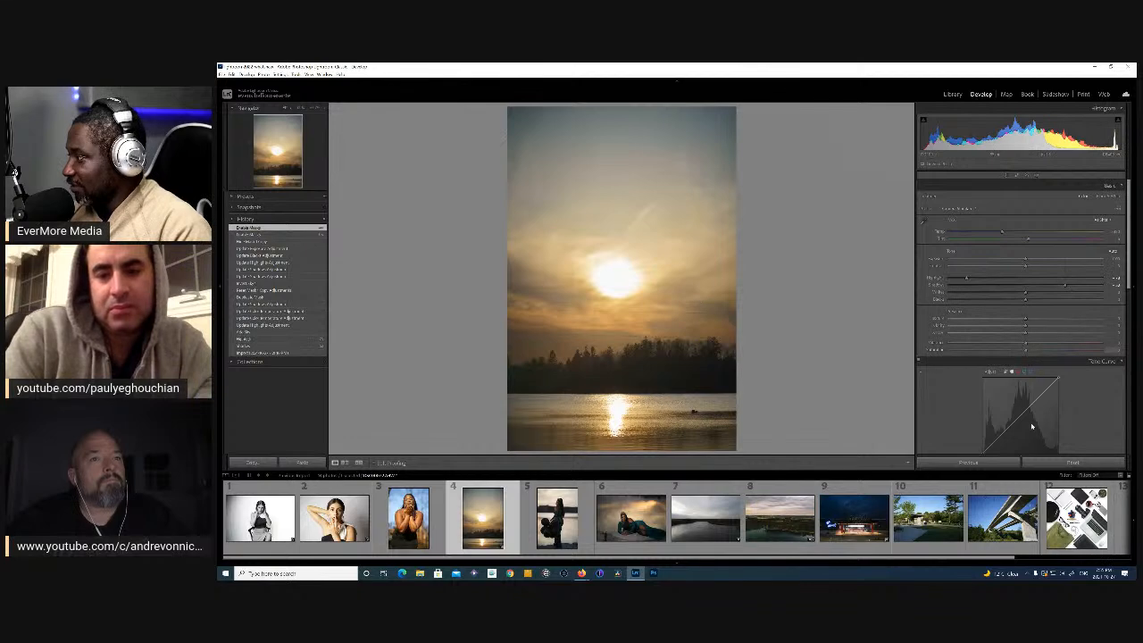
scroll(1000, 325, "down", 3)
left_click_drag(998, 327, 1040, 286)
scroll(1016, 348, "down", 3)
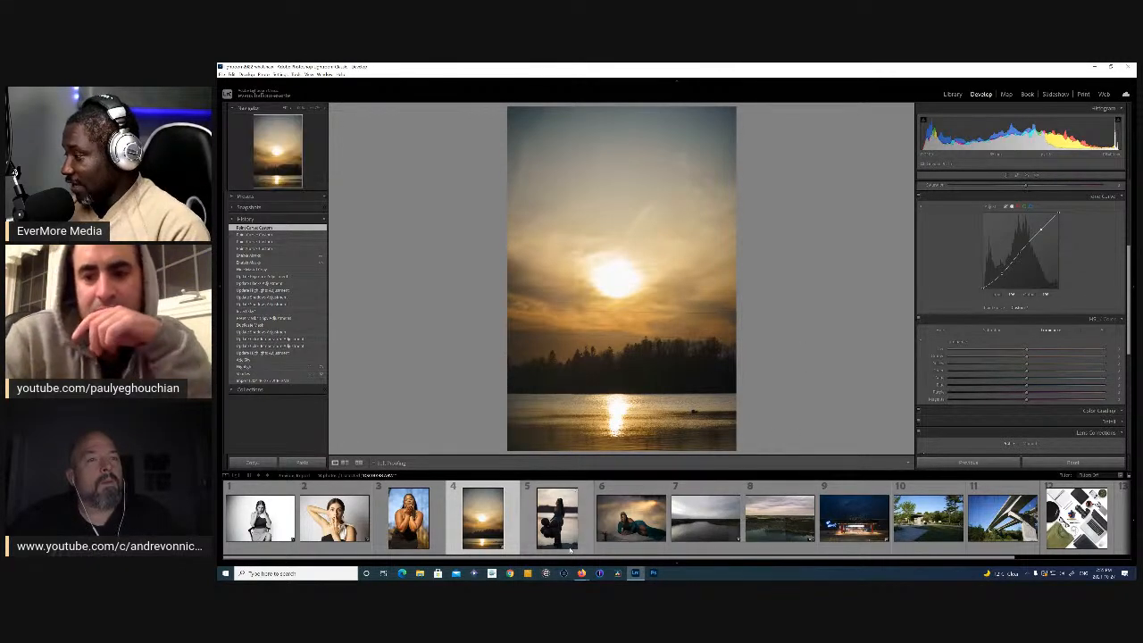
- Switch to the photo of the woman reclining in a teal dress and reset all its develop settings
left_click(636, 529)
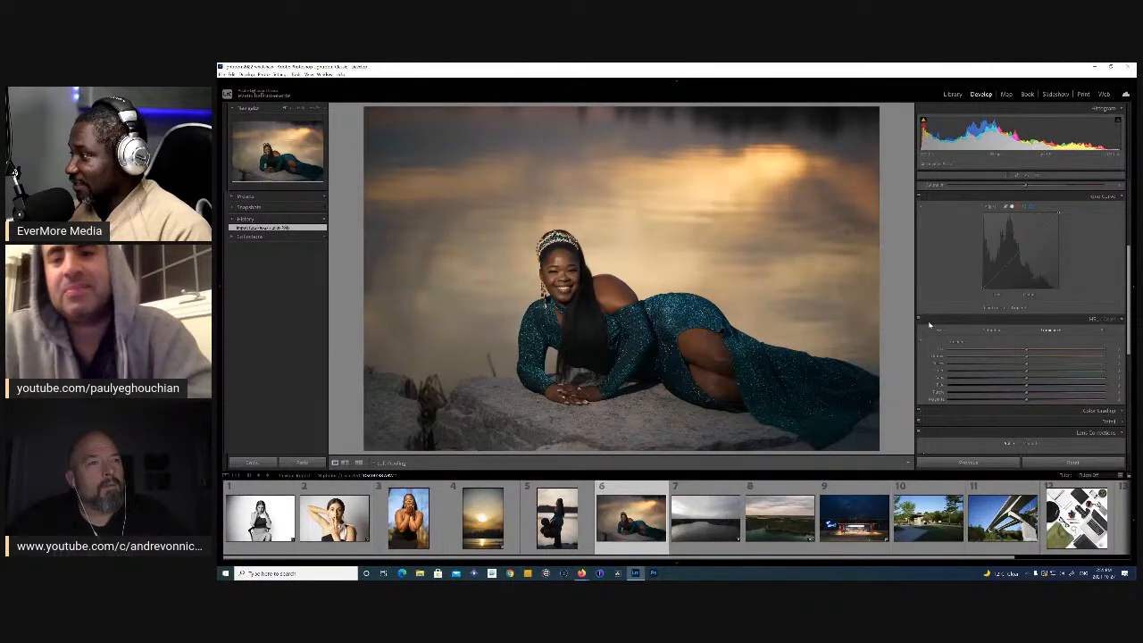
scroll(933, 323, "up", 5)
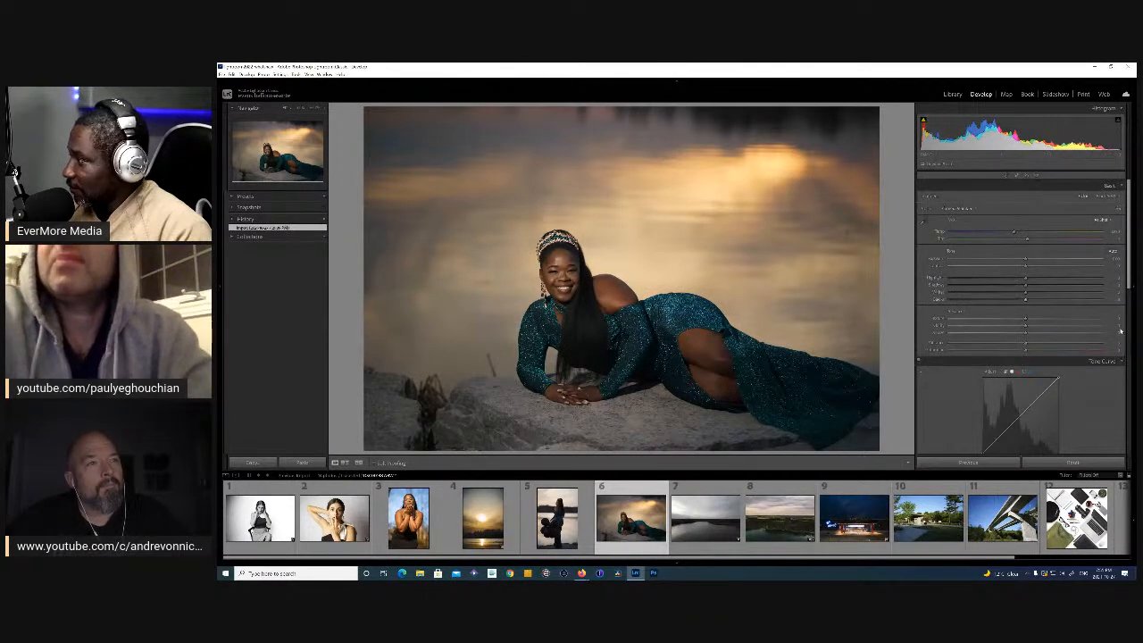
scroll(1121, 332, "down", 10)
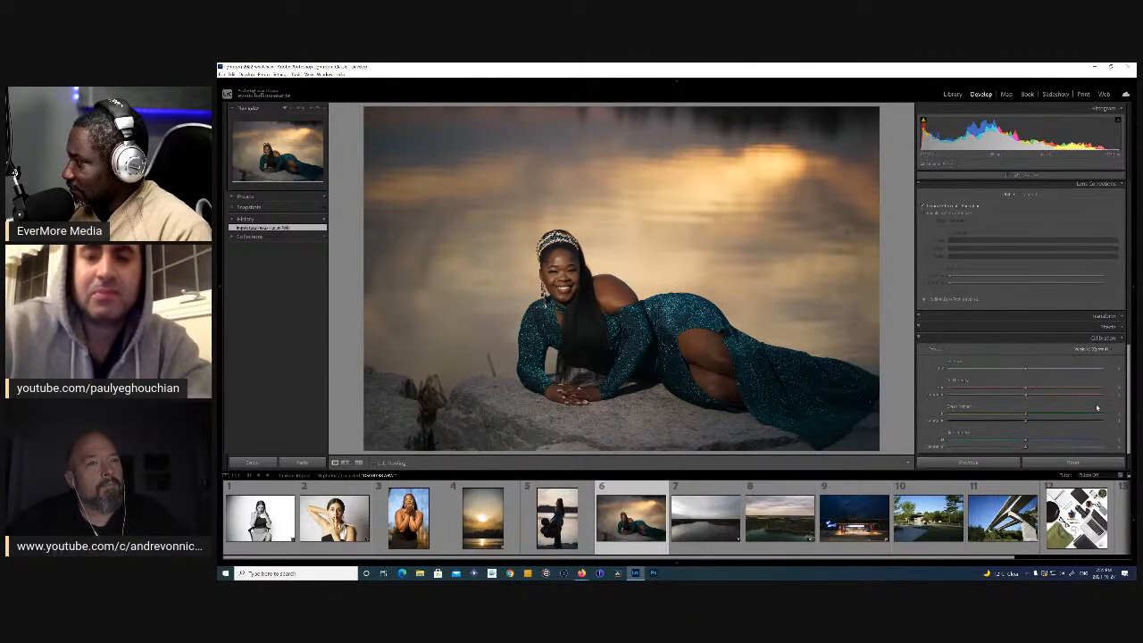
left_click(1088, 466)
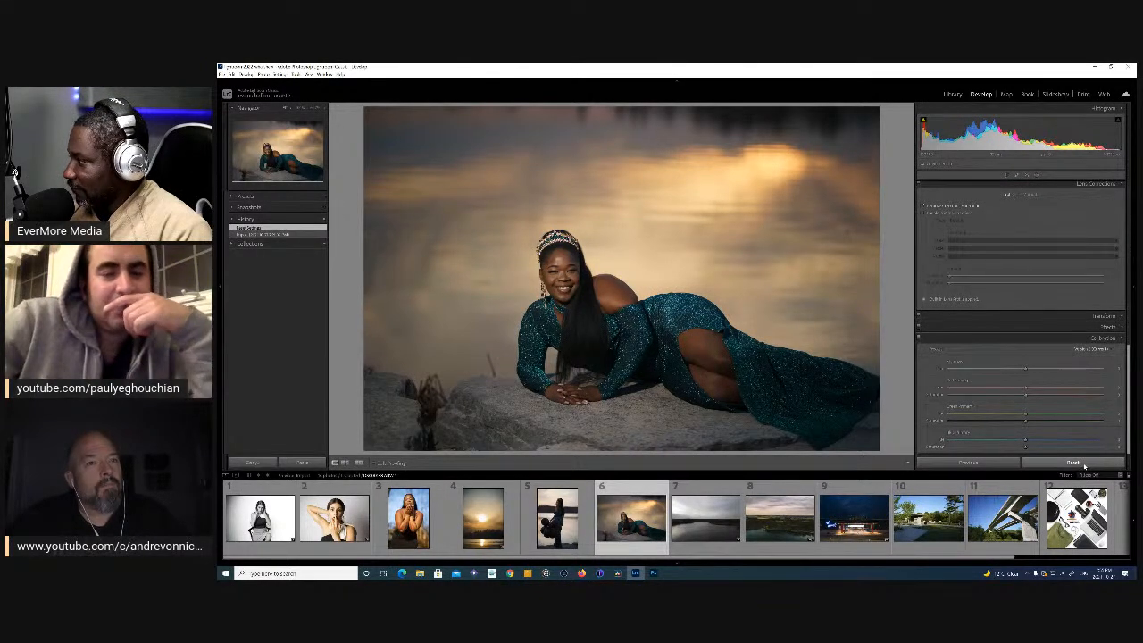
left_click(1085, 466)
left_click(1085, 466)
left_click(1084, 466)
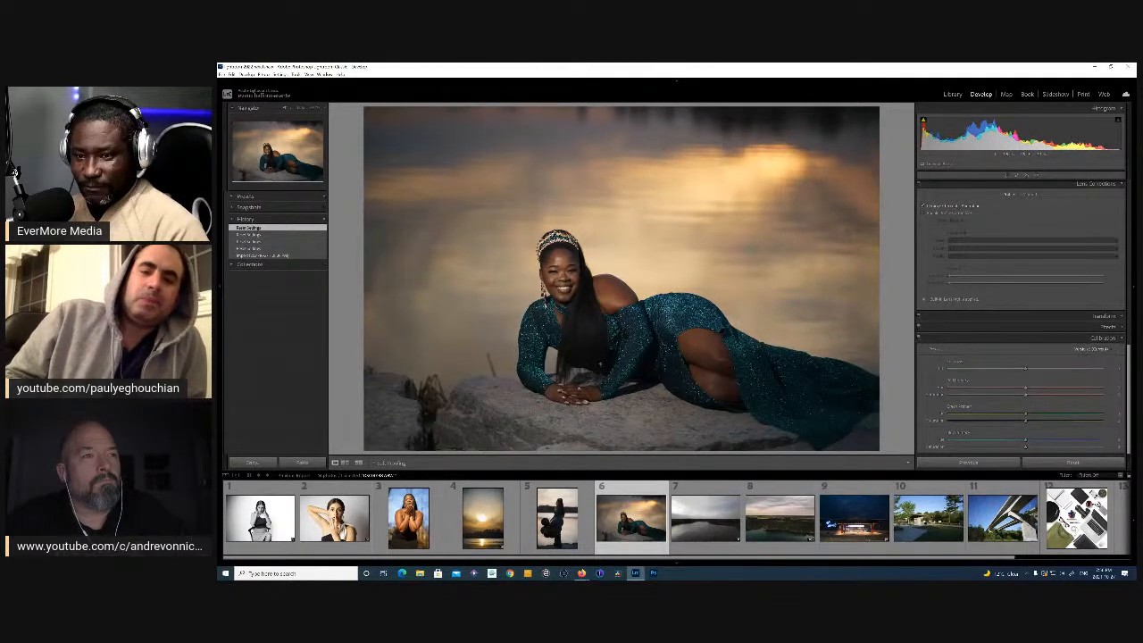
- Raise Shadows and Blacks and slightly lower Highlights on the teal dress portrait, and add a Select Subject mask
scroll(1015, 338, "up", 10)
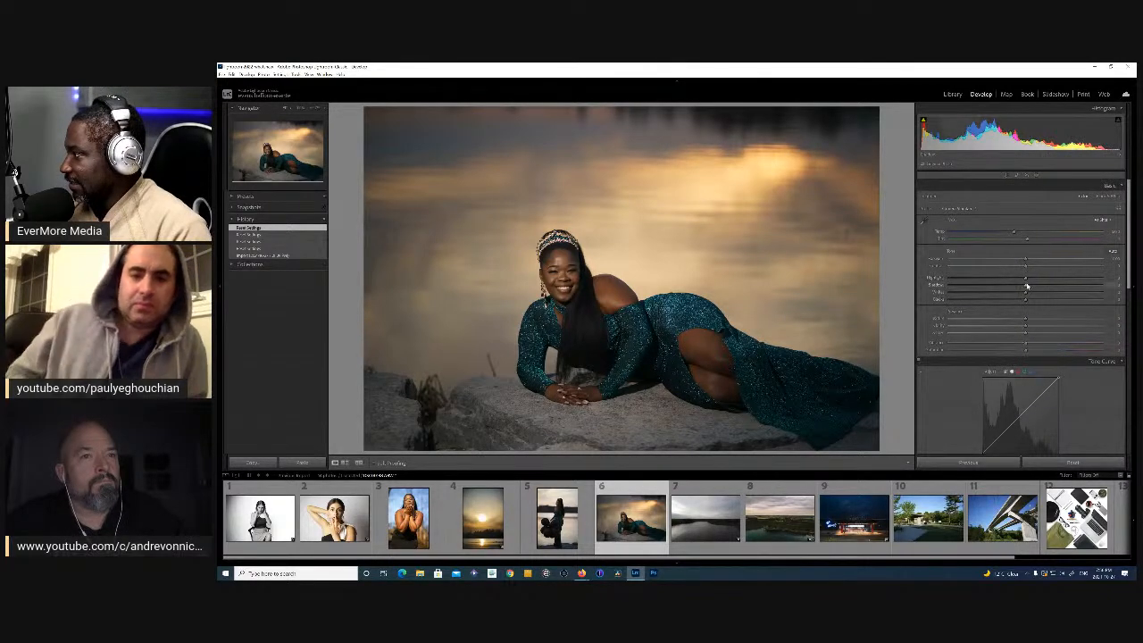
mouse_move(1039, 289)
left_mouse_down()
mouse_move(1059, 289)
mouse_move(1015, 280)
mouse_move(1075, 288)
mouse_move(1033, 302)
left_mouse_up()
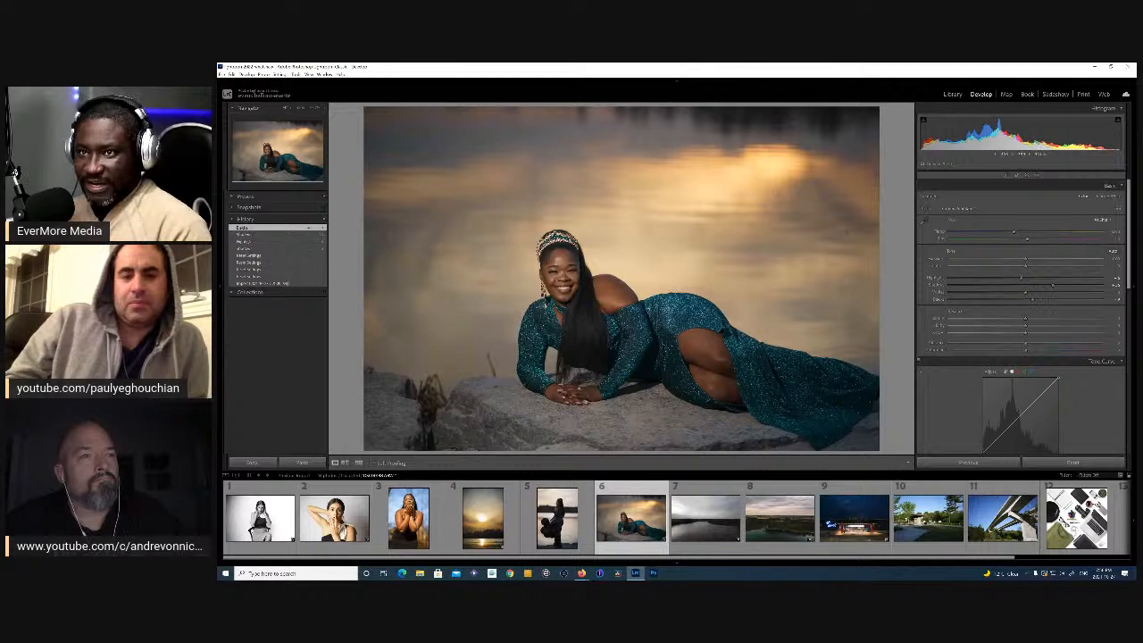
left_click(1036, 177)
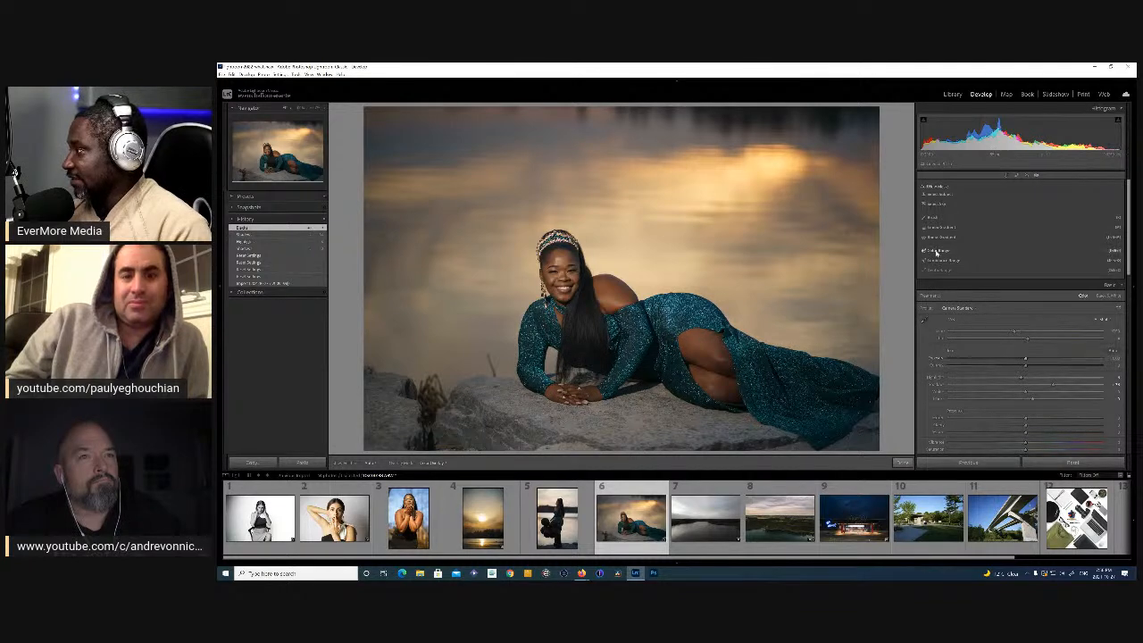
left_click(936, 195)
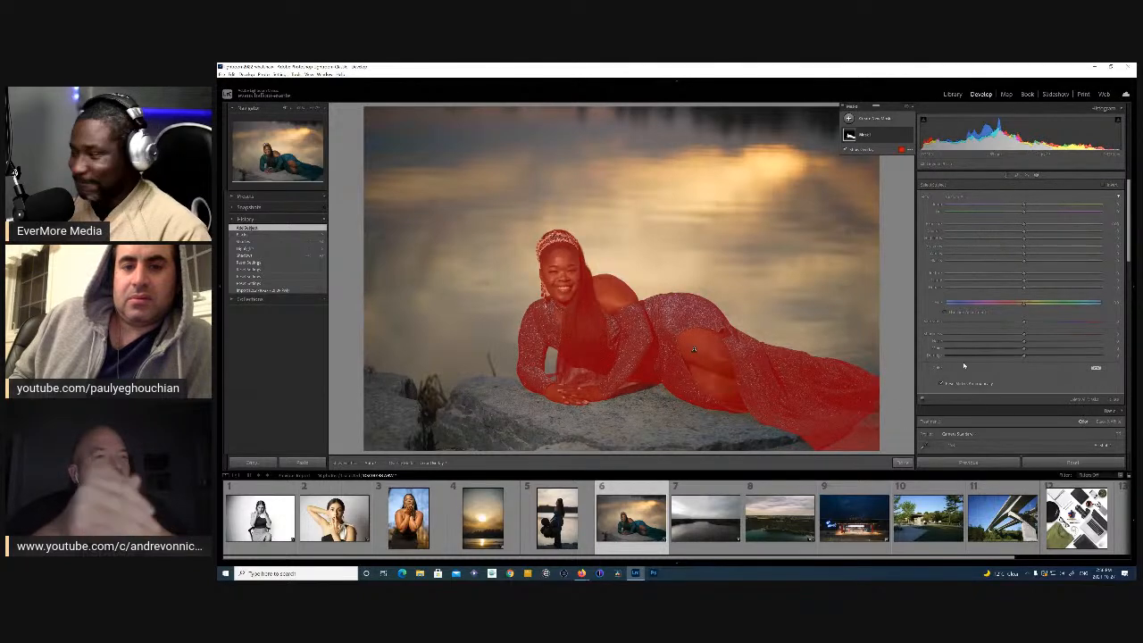
- Subtract the lower end of the teal dress's train from the subject mask with a brush
left_click(889, 134)
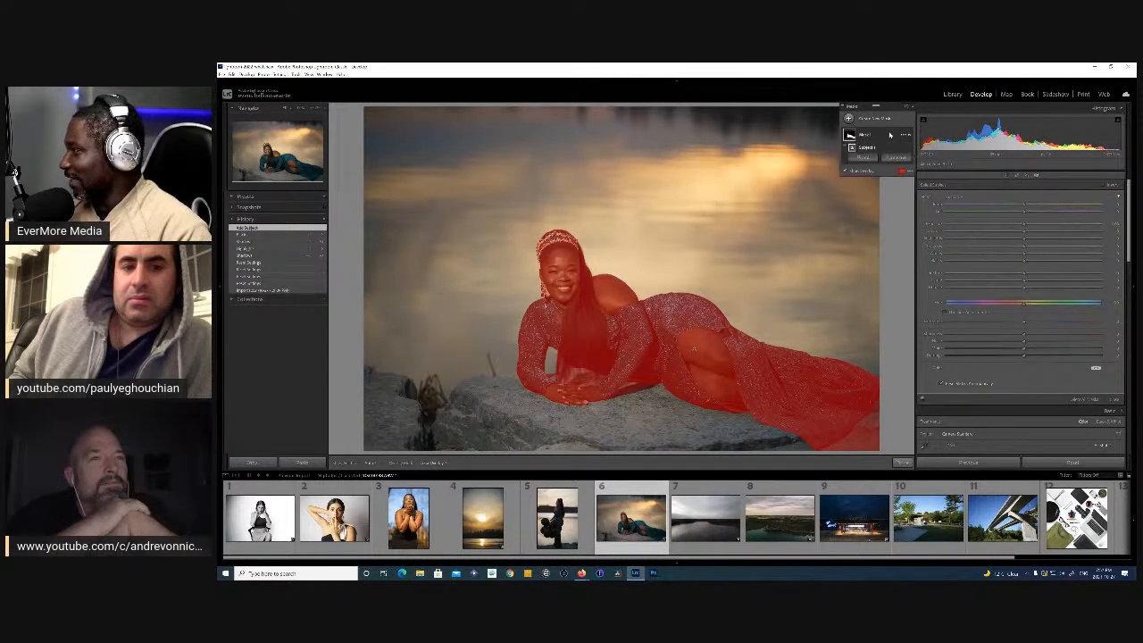
left_click(898, 158)
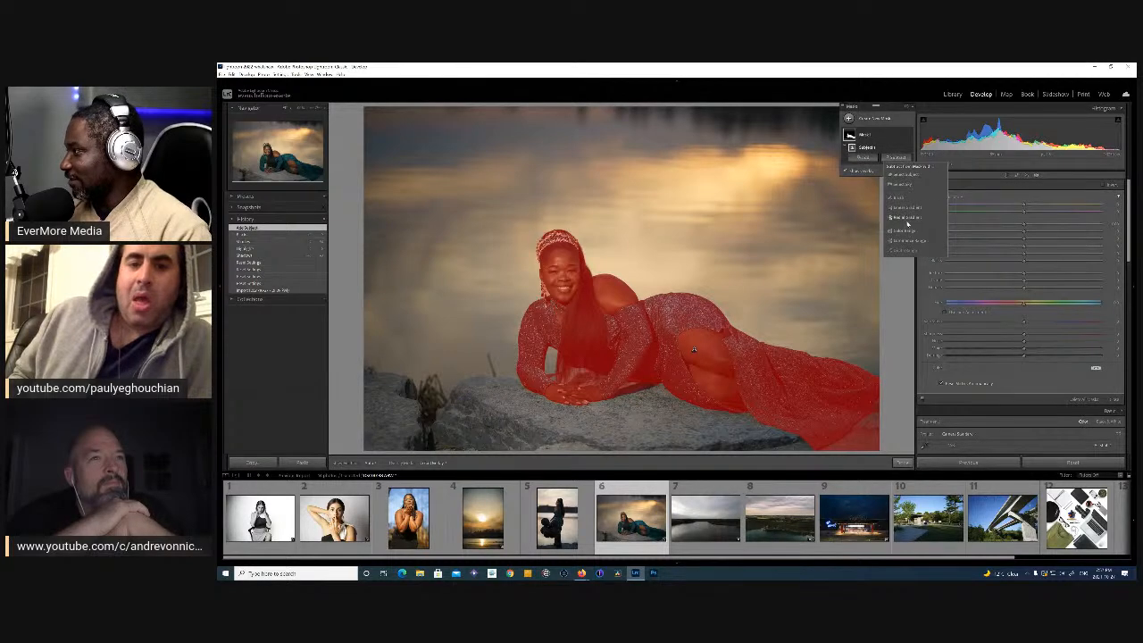
left_click(904, 202)
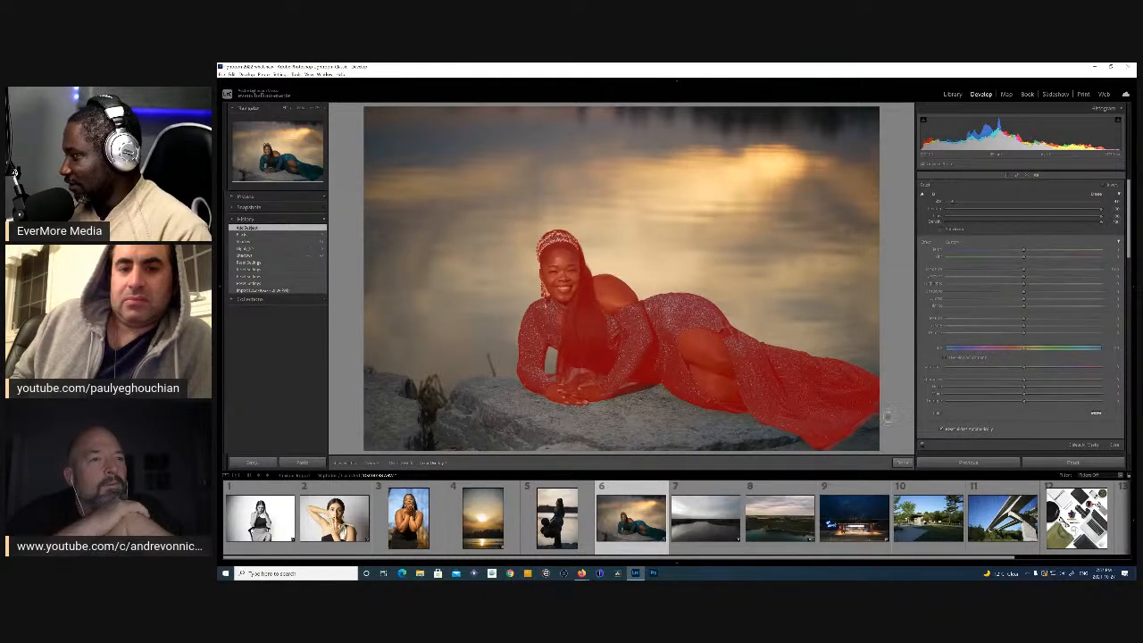
left_click_drag(878, 421, 868, 458)
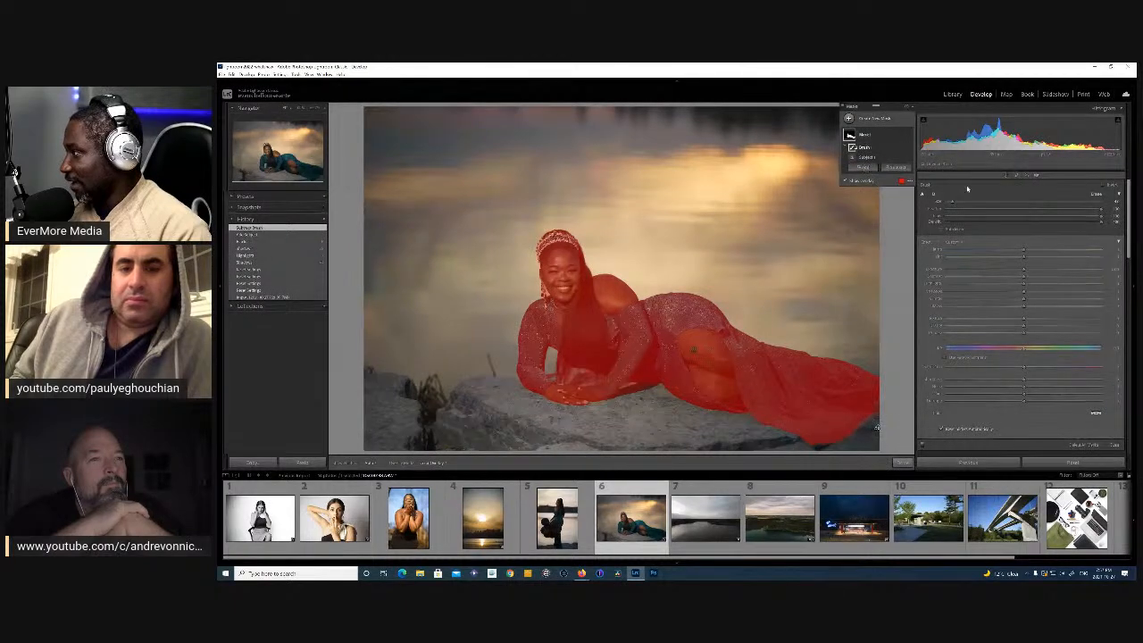
mouse_move(868, 442)
left_mouse_down()
mouse_move(812, 441)
mouse_move(819, 452)
mouse_move(858, 428)
mouse_move(833, 441)
mouse_move(783, 435)
mouse_move(867, 432)
left_mouse_up()
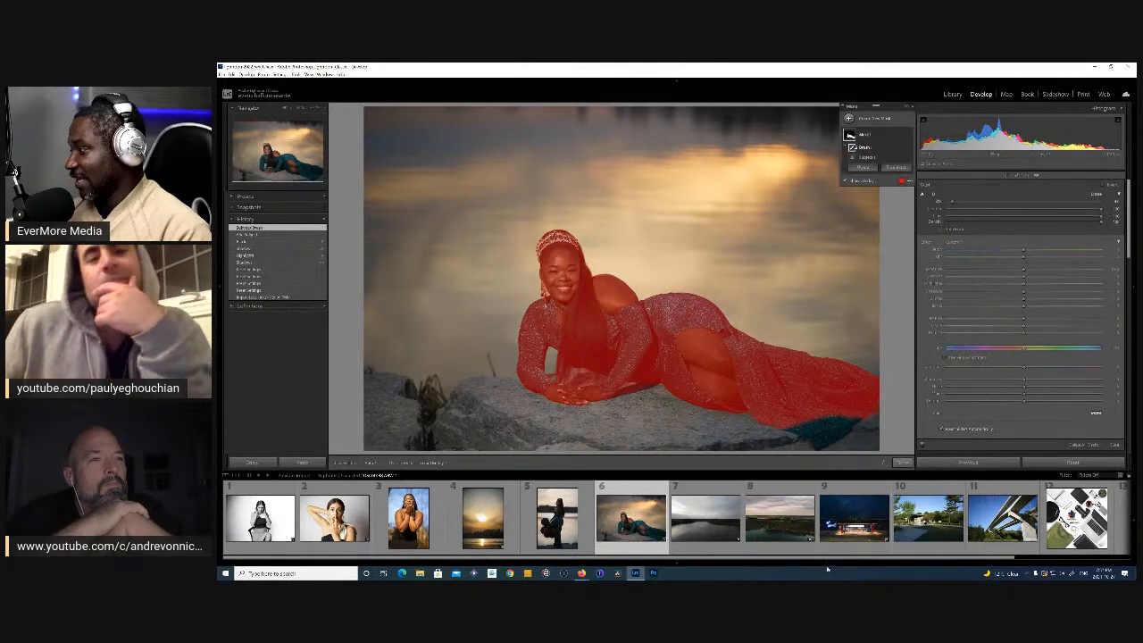
- Add the missing end of the dress's train back into the subject mask with a brush
left_click(863, 167)
left_click(867, 207)
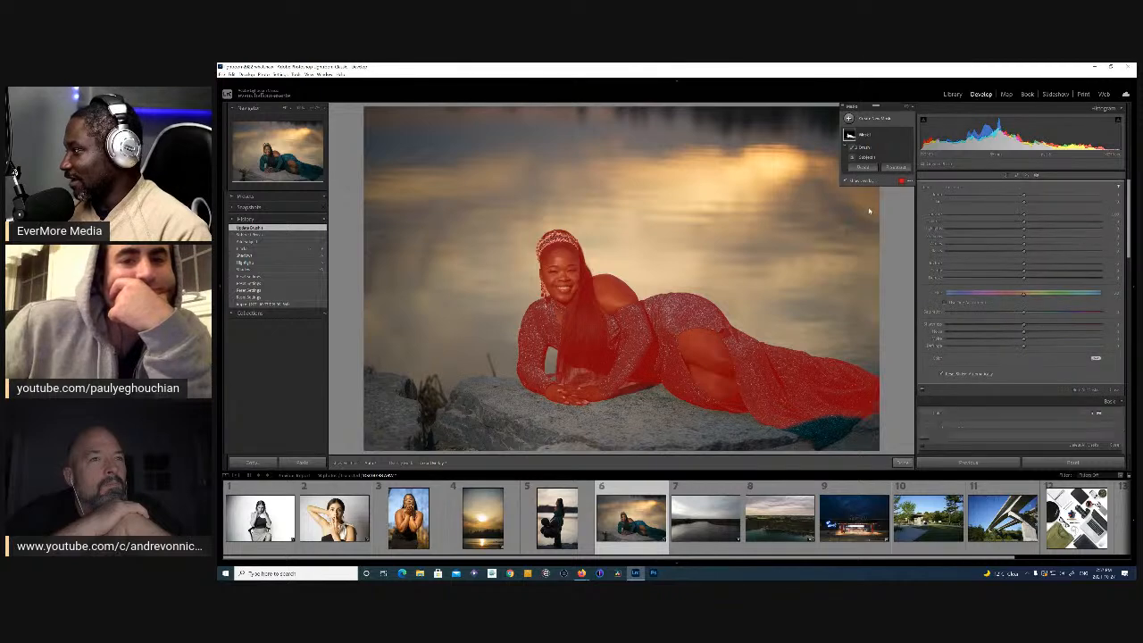
mouse_move(848, 433)
left_mouse_down()
mouse_move(819, 435)
mouse_move(798, 426)
mouse_move(825, 445)
mouse_move(789, 425)
mouse_move(834, 431)
mouse_move(841, 418)
mouse_move(820, 421)
mouse_move(855, 418)
mouse_move(797, 392)
left_mouse_up()
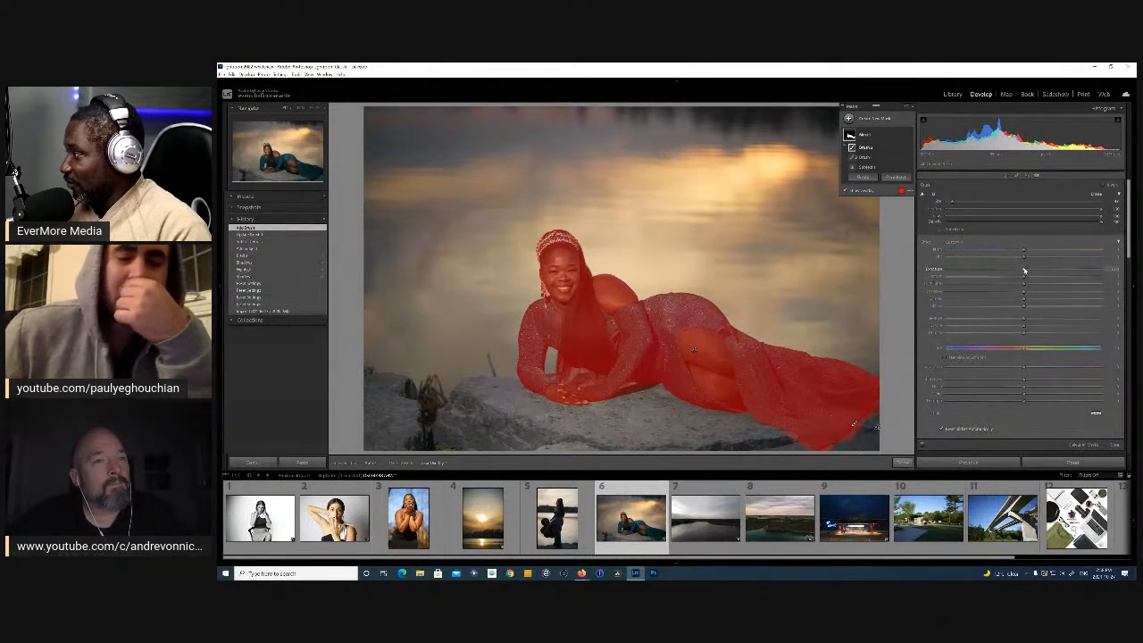
- Raise Exposure slightly and Shadows on the subject mask, and compare the portrait with the mask hidden and shown
left_click_drag(1024, 270, 1034, 272)
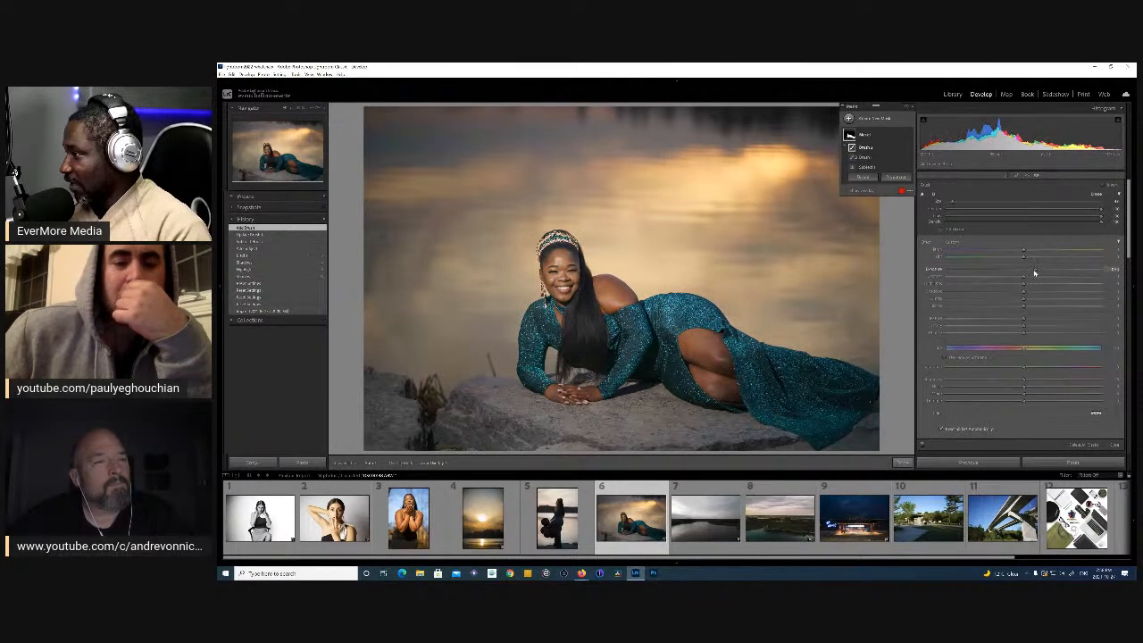
left_click_drag(1032, 273, 1044, 298)
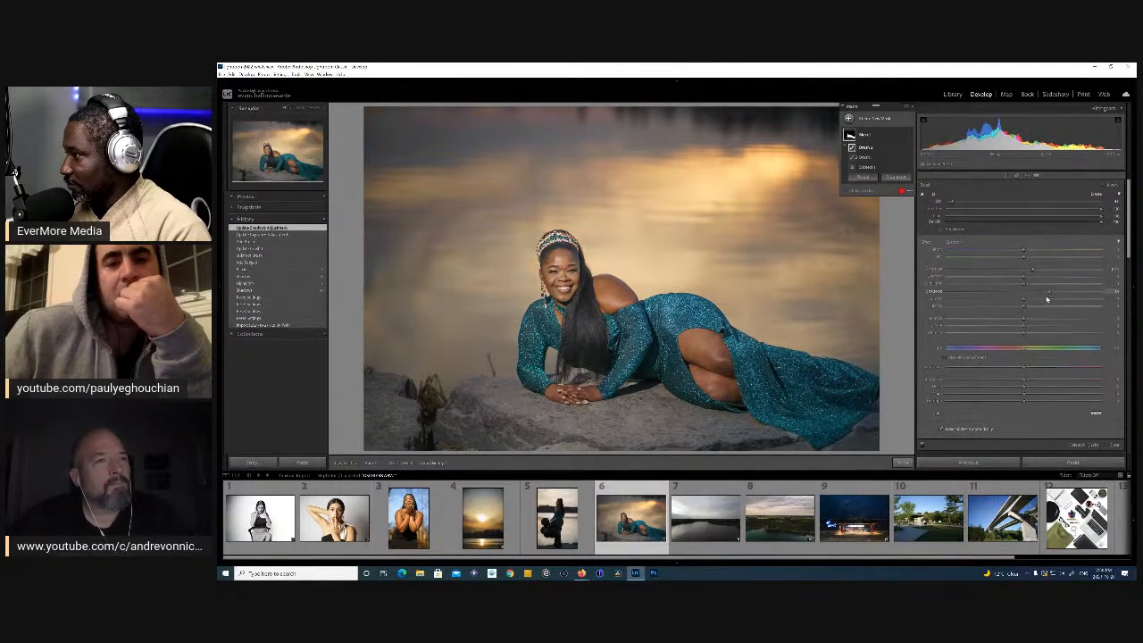
left_click_drag(1037, 298, 1053, 300)
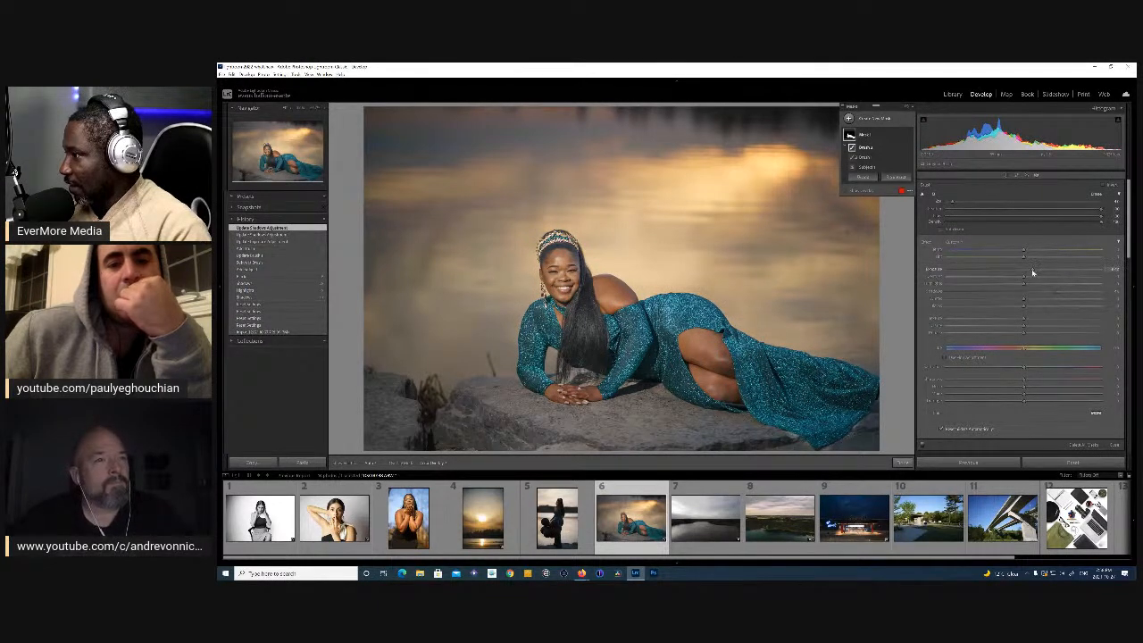
left_click_drag(1034, 272, 1035, 272)
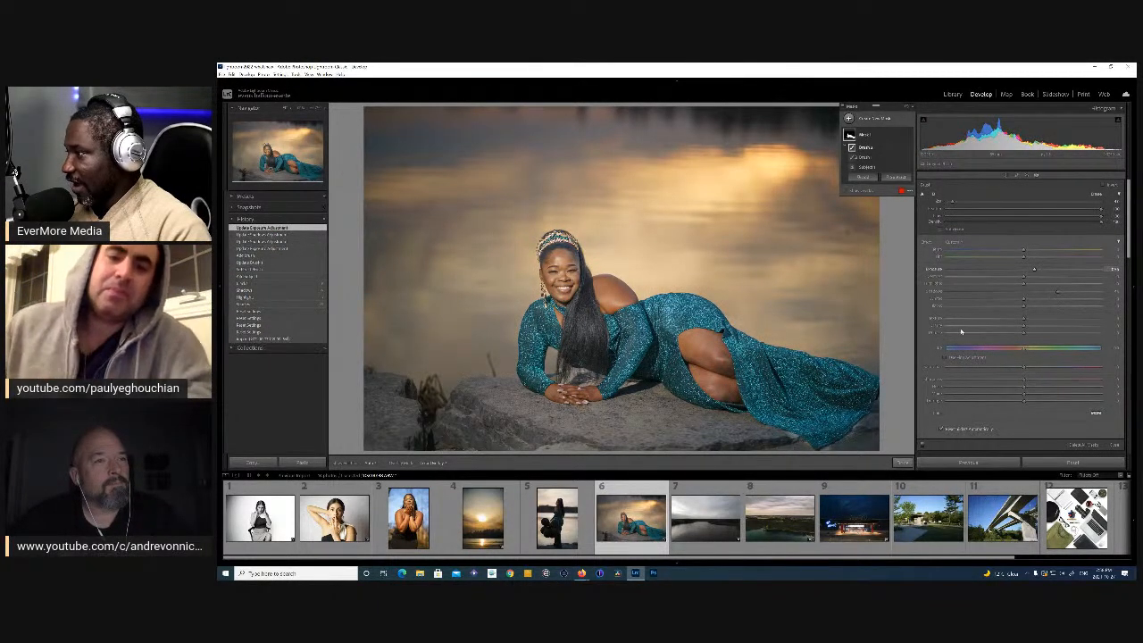
left_click(908, 135)
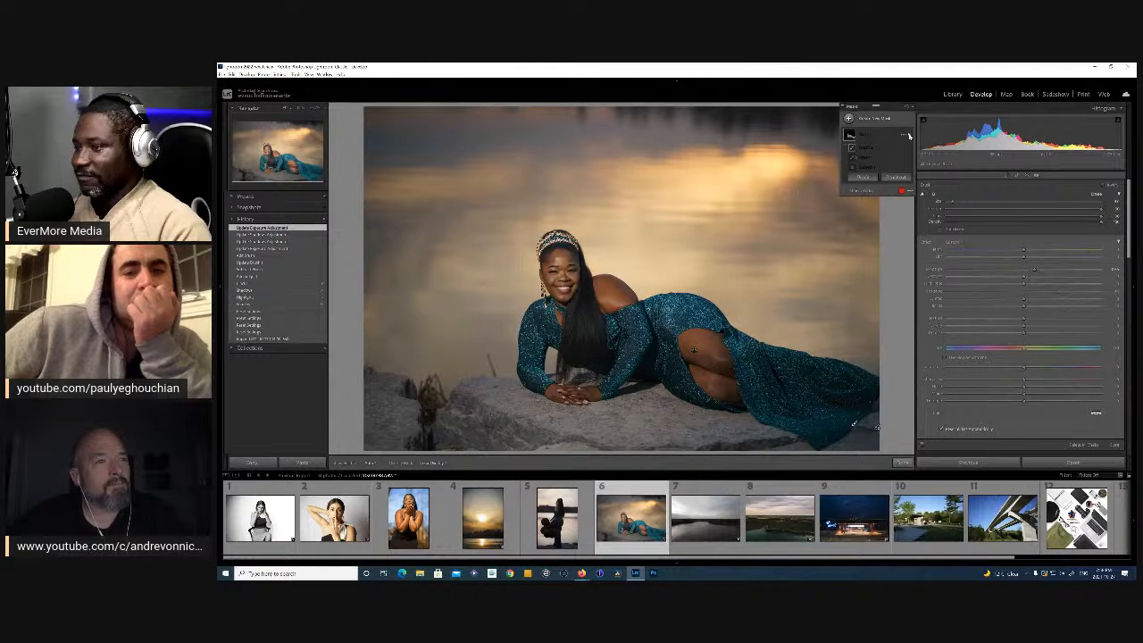
left_click(909, 135)
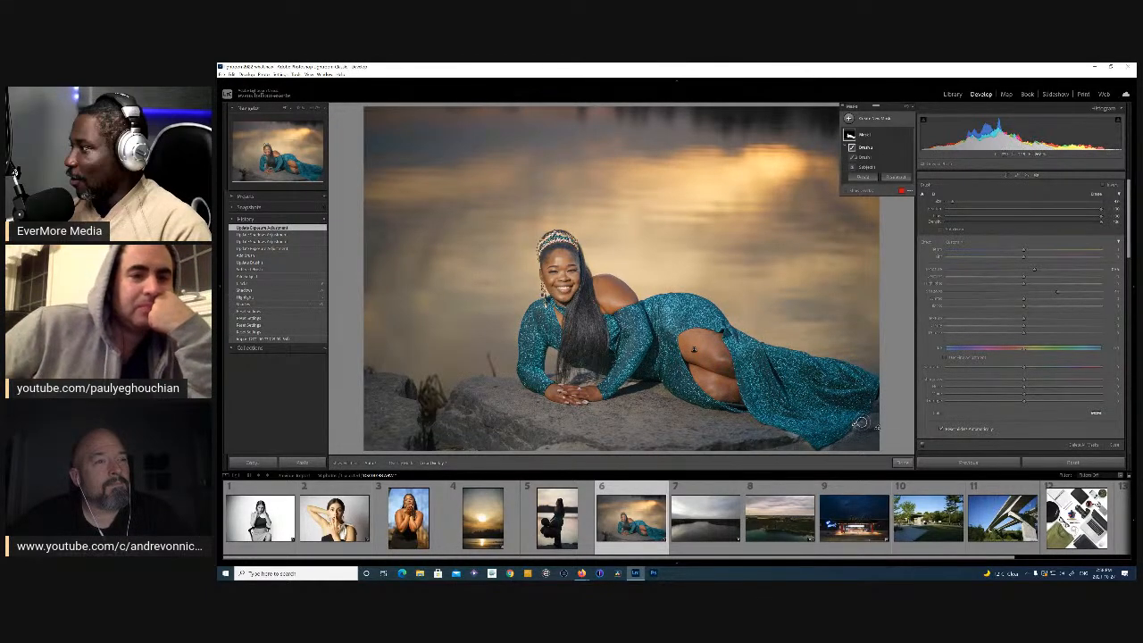
- Add an inverted Select Subject mask covering the portrait's background, and lower its Exposure and warm its Temperature
left_click(851, 121)
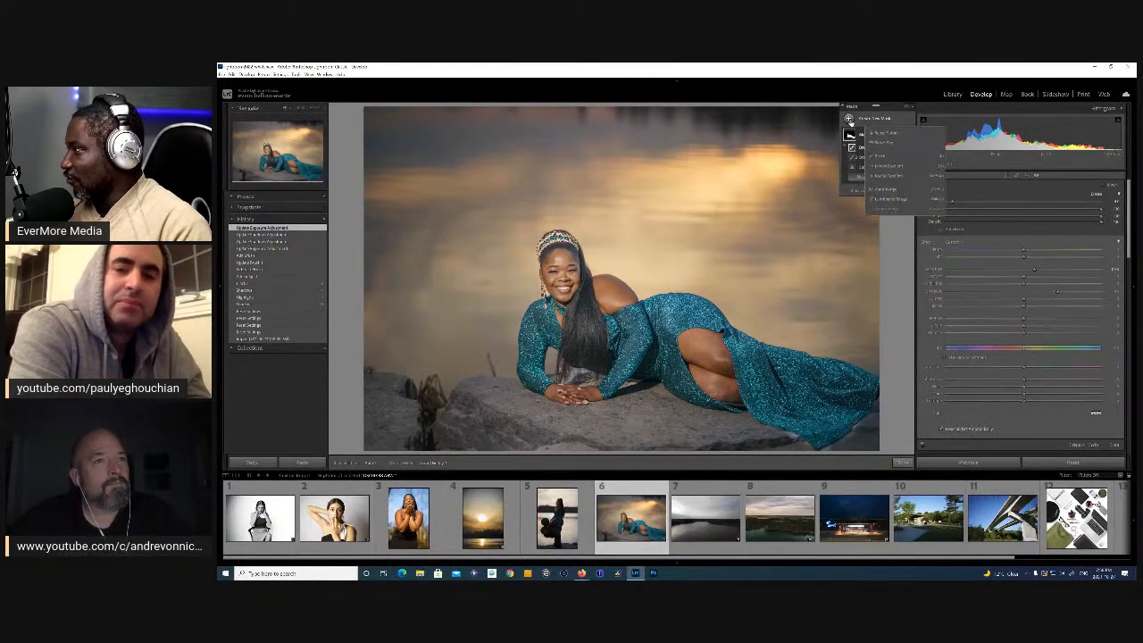
left_click(894, 134)
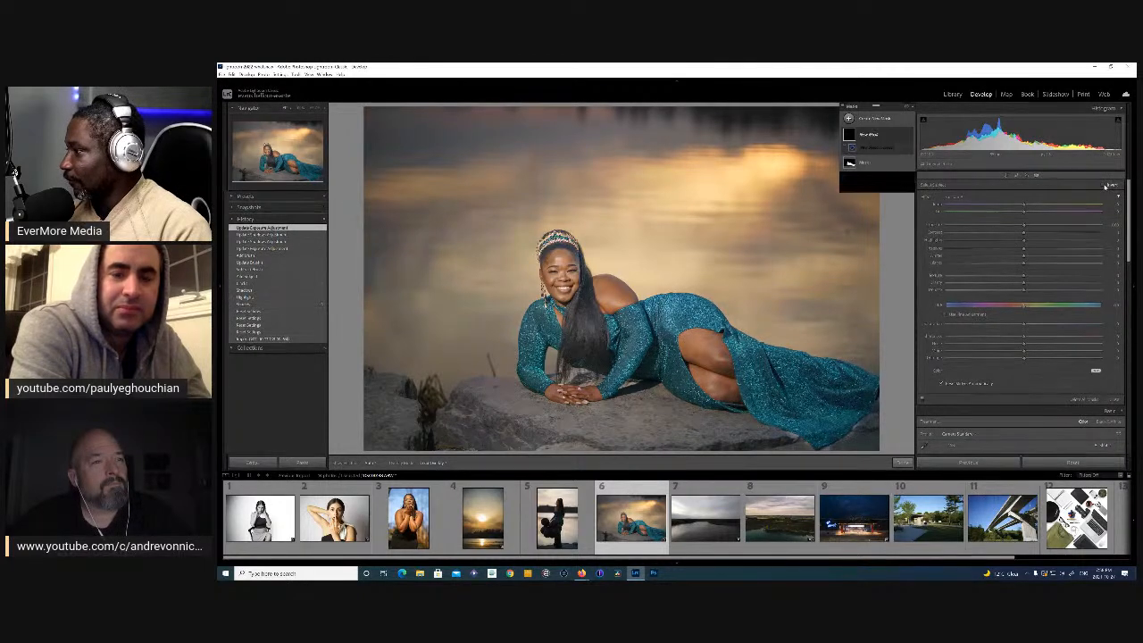
left_click(1108, 185)
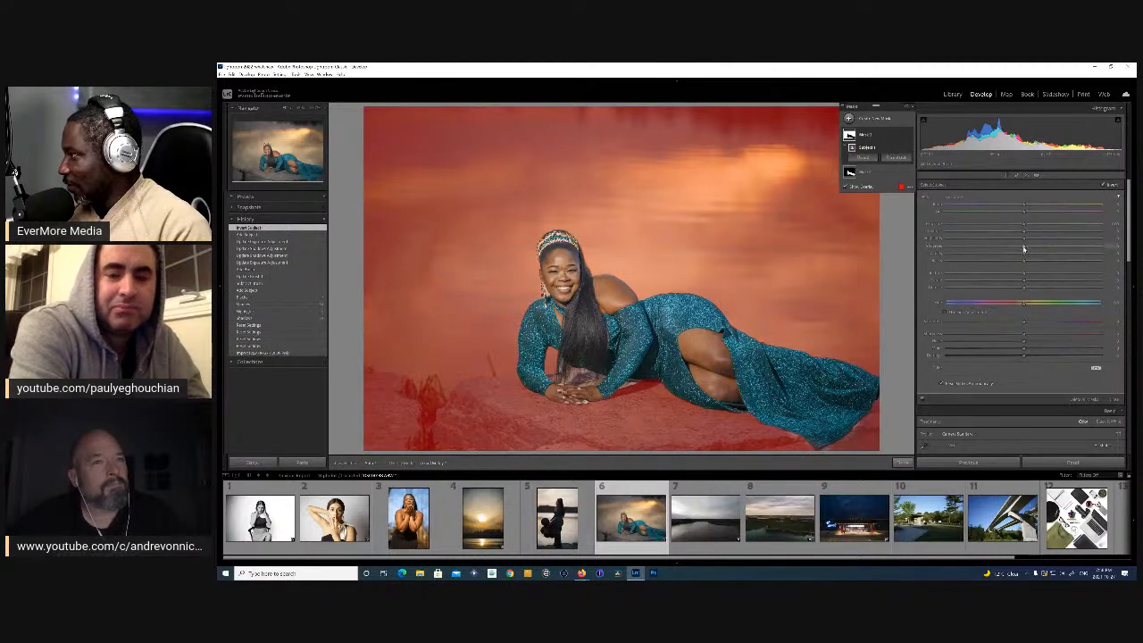
key("o")
left_click_drag(1023, 250, 1041, 208)
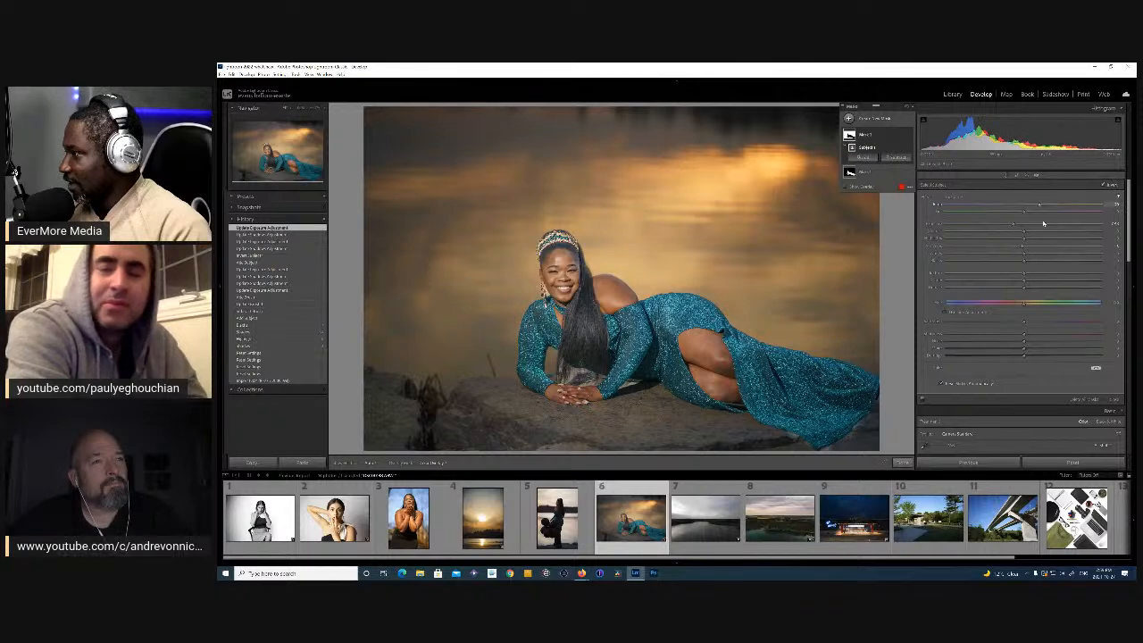
- Soften the background mask by moderately lowering its Texture and Clarity
mouse_move(1024, 275)
left_mouse_down()
mouse_move(992, 272)
mouse_move(1025, 276)
left_mouse_up()
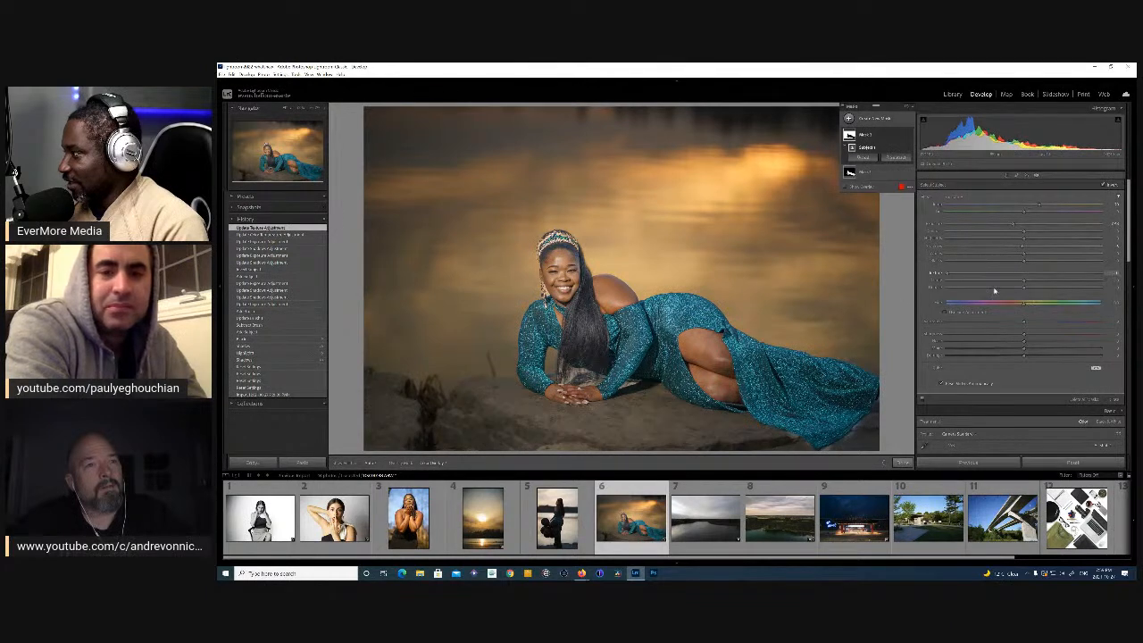
left_click_drag(914, 286, 914, 286)
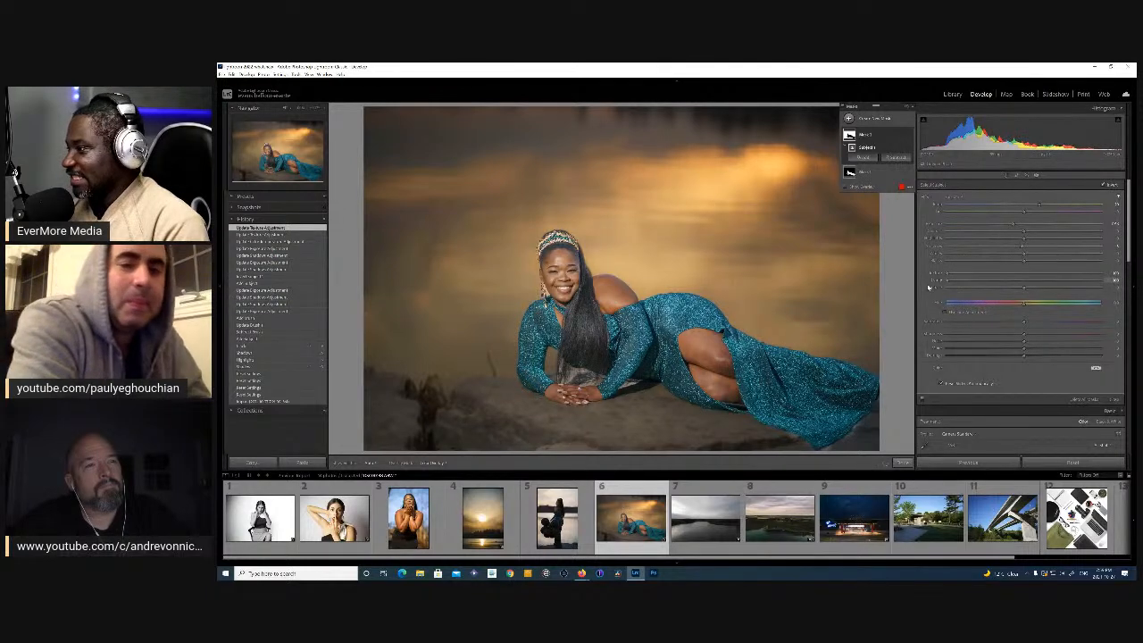
left_click_drag(944, 294, 946, 295)
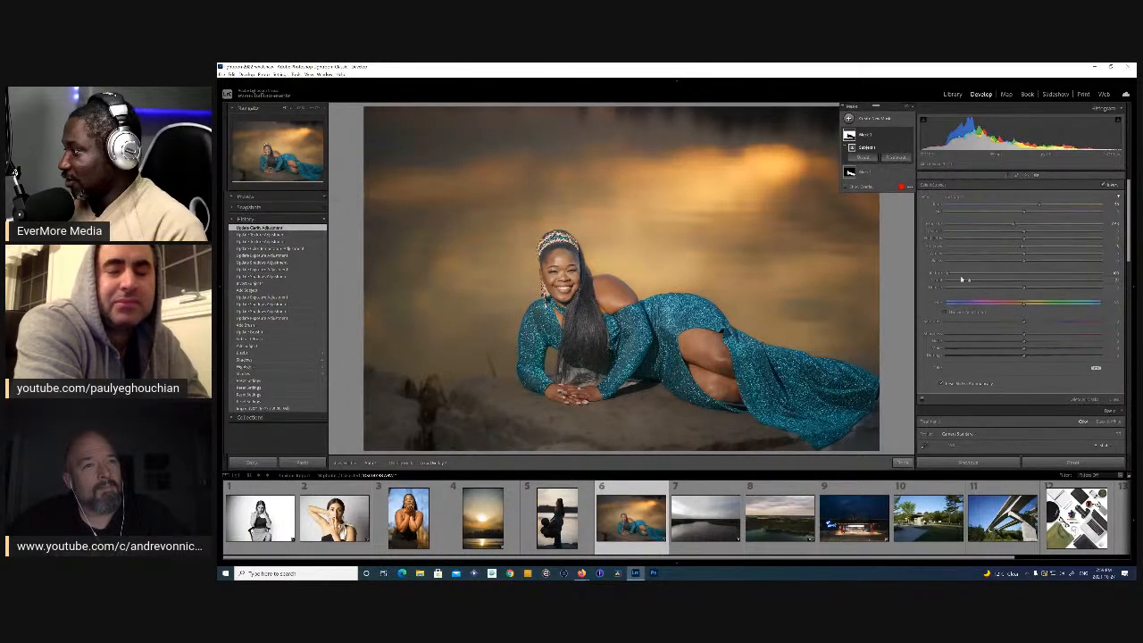
left_click_drag(968, 283, 948, 274)
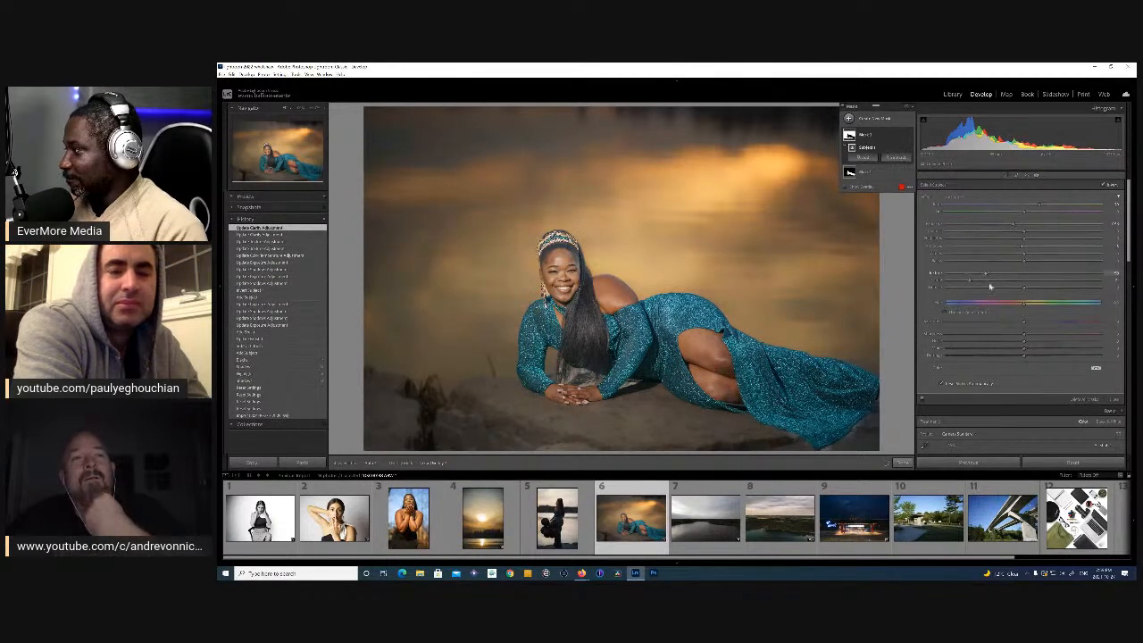
left_click_drag(972, 282, 1000, 286)
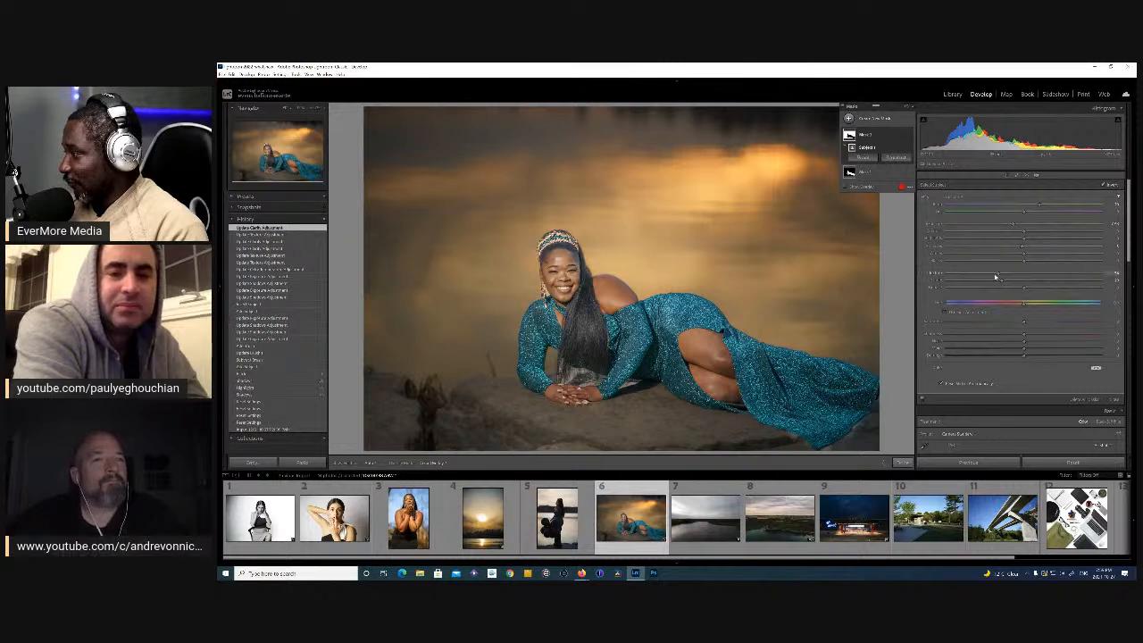
mouse_move(999, 277)
left_mouse_down()
mouse_move(1009, 281)
mouse_move(1000, 274)
left_mouse_up()
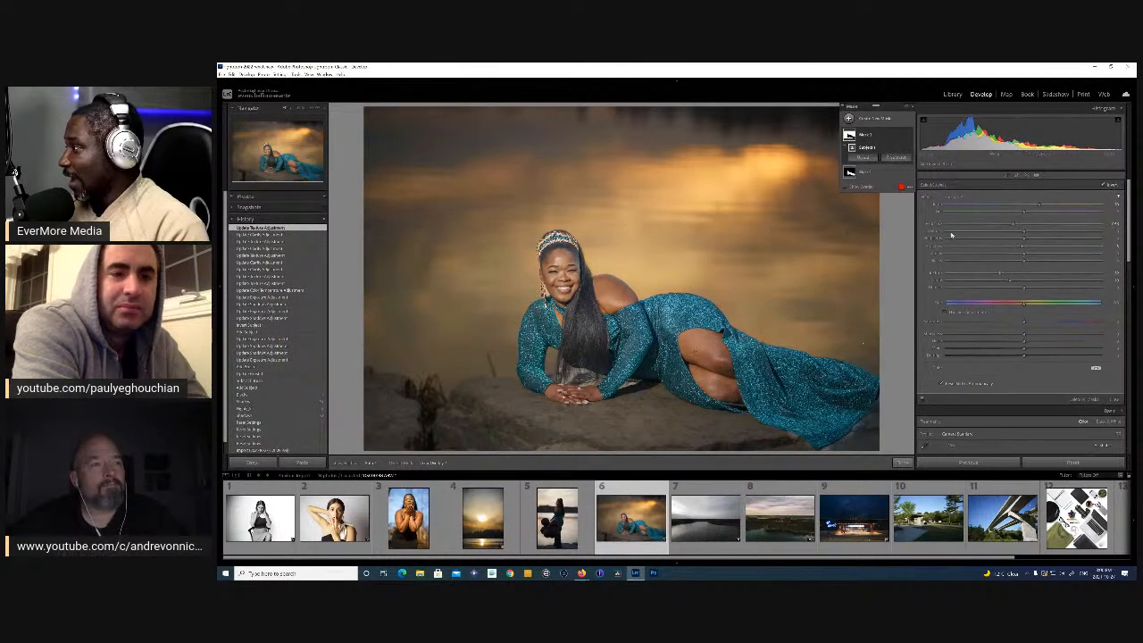
- Create a new brush mask painted over the woman's skin on the face, shoulder, leg and hands
left_click(849, 119)
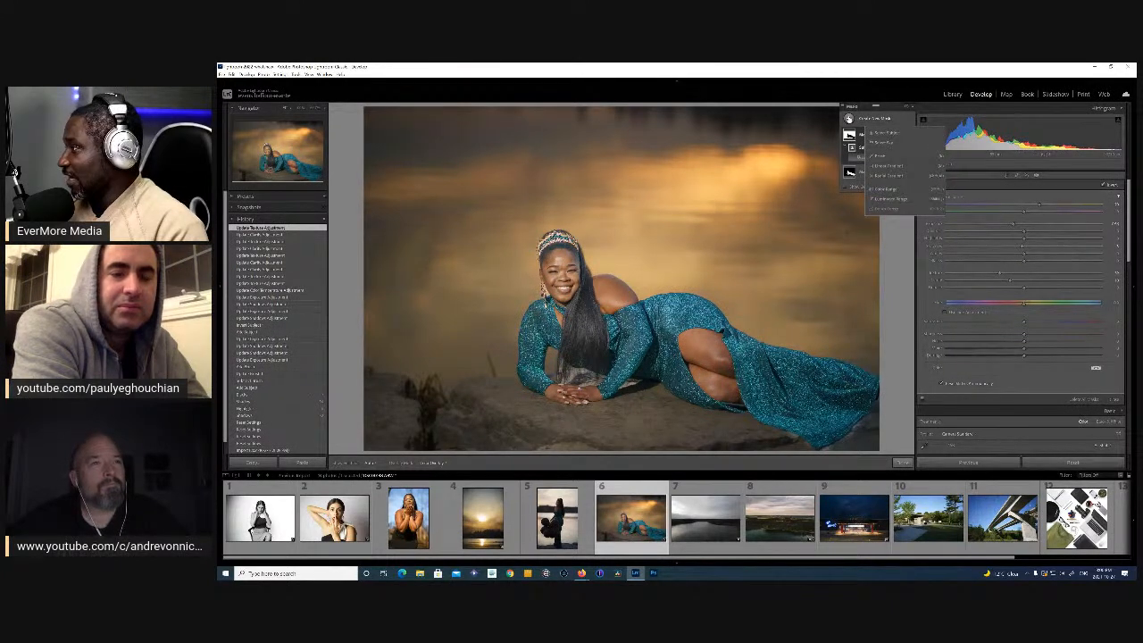
left_click(882, 158)
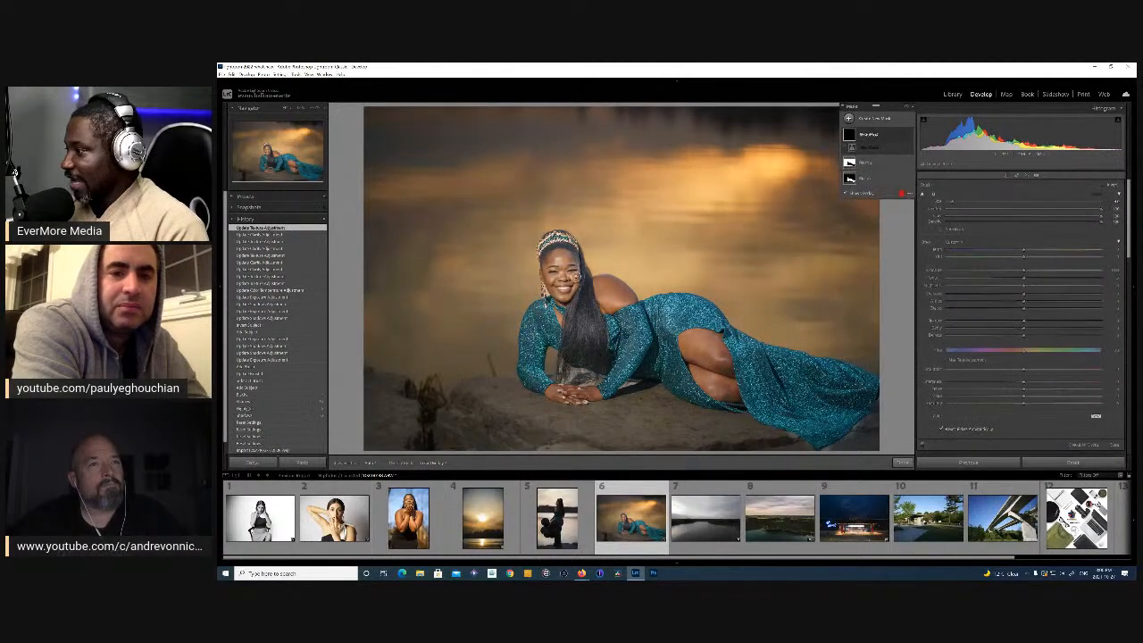
mouse_move(568, 259)
left_mouse_down()
mouse_move(547, 264)
mouse_move(550, 285)
mouse_move(563, 294)
mouse_move(566, 260)
mouse_move(556, 284)
mouse_move(601, 287)
mouse_move(624, 306)
mouse_move(612, 282)
mouse_move(598, 298)
mouse_move(625, 302)
left_mouse_up()
mouse_move(686, 335)
left_mouse_down()
mouse_move(730, 374)
mouse_move(729, 386)
mouse_move(708, 387)
mouse_move(737, 398)
mouse_move(684, 334)
left_mouse_up()
mouse_move(581, 395)
left_mouse_down()
mouse_move(554, 393)
mouse_move(591, 393)
left_mouse_up()
left_click_drag(571, 256, 567, 255)
mouse_move(558, 254)
left_mouse_down()
mouse_move(571, 297)
mouse_move(559, 323)
left_mouse_up()
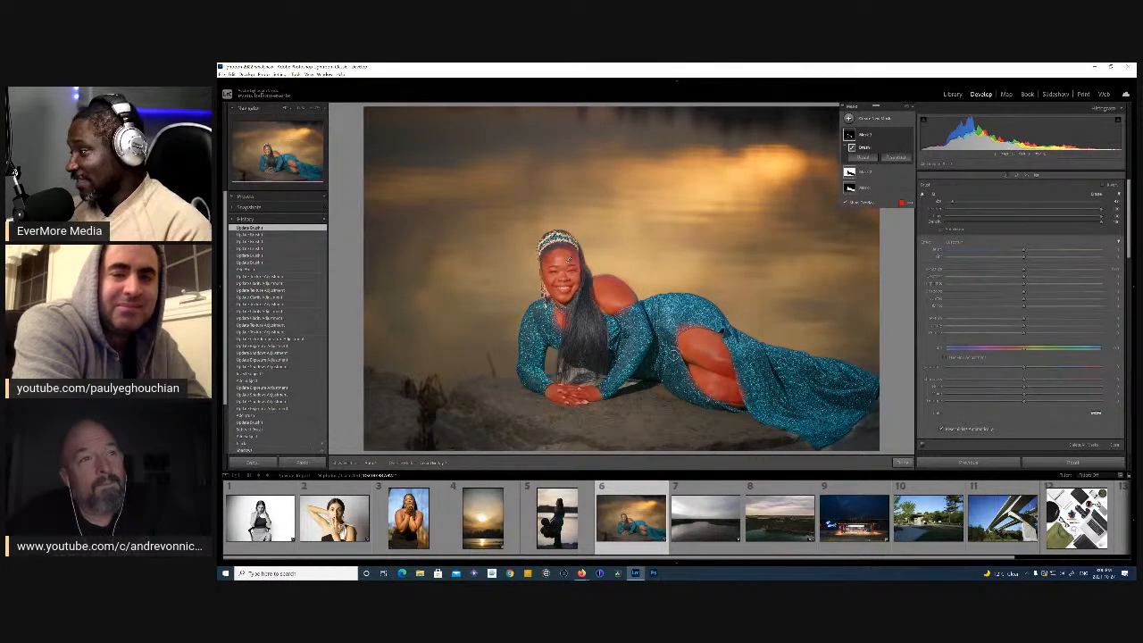
- Lower Texture to its minimum on the skin mask, and compare the portrait with the mask hidden and shown
left_click_drag(1027, 327, 951, 320)
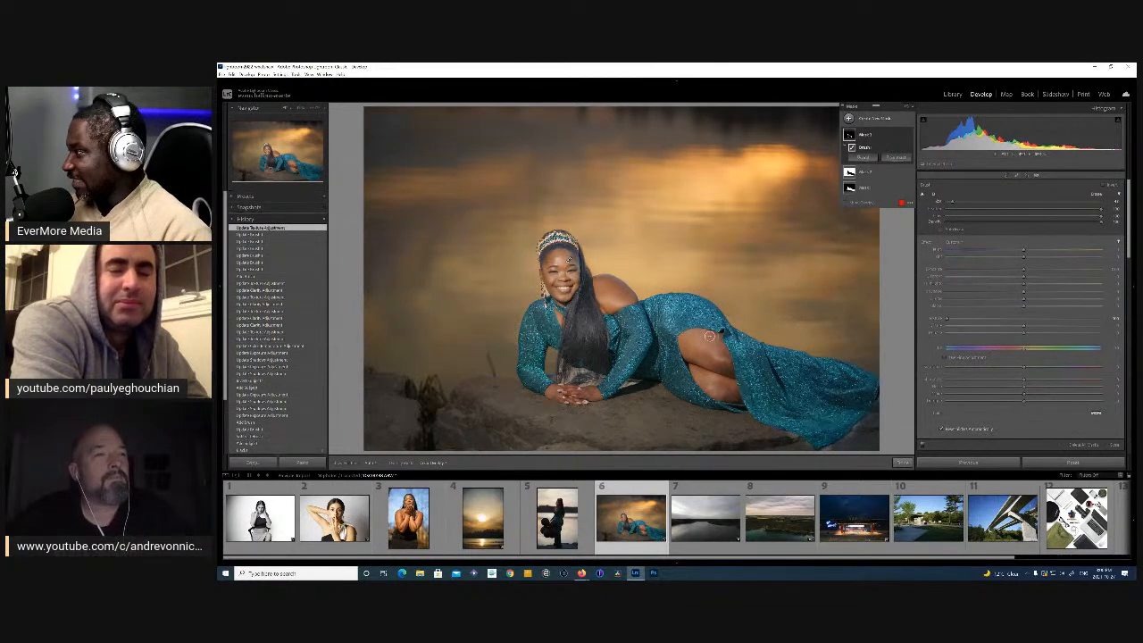
left_click(910, 136)
left_click(910, 136)
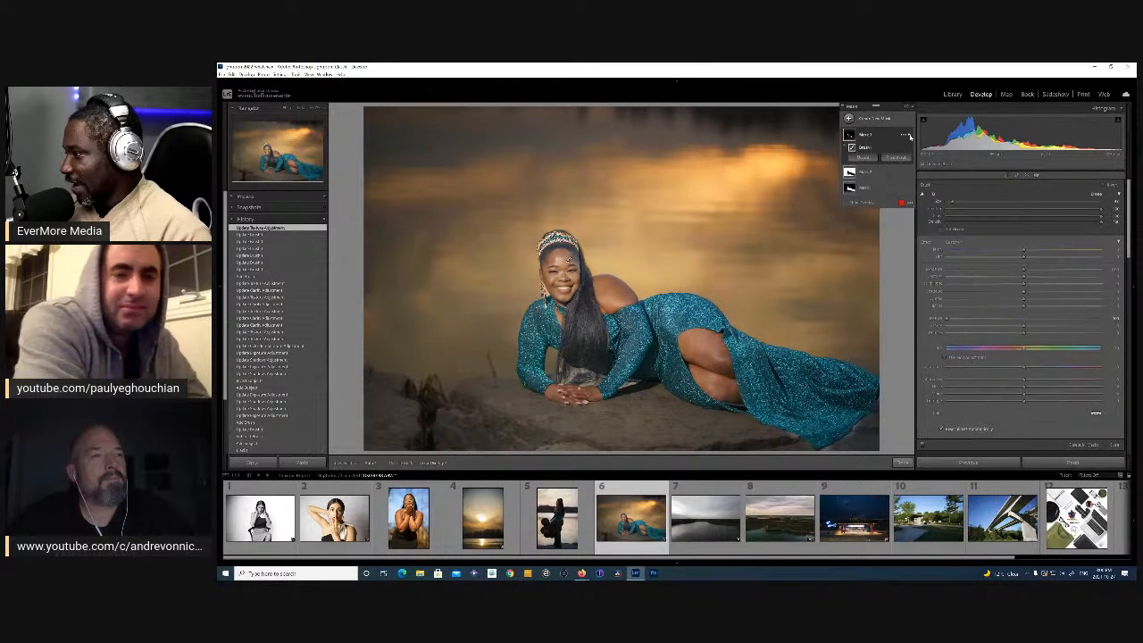
left_click(910, 136)
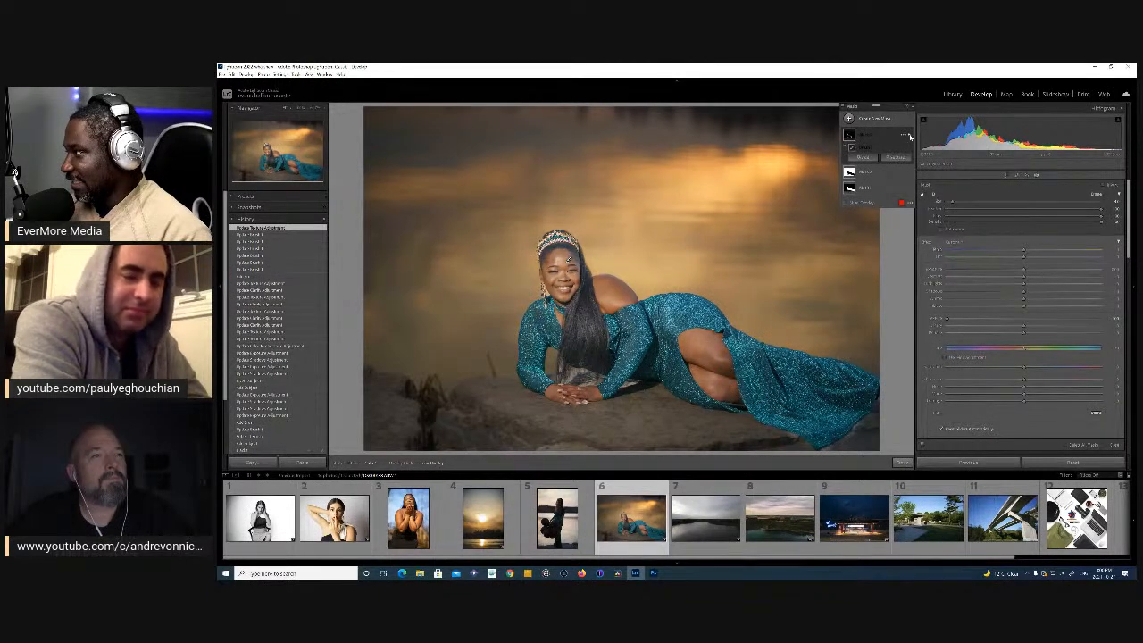
left_click(910, 135)
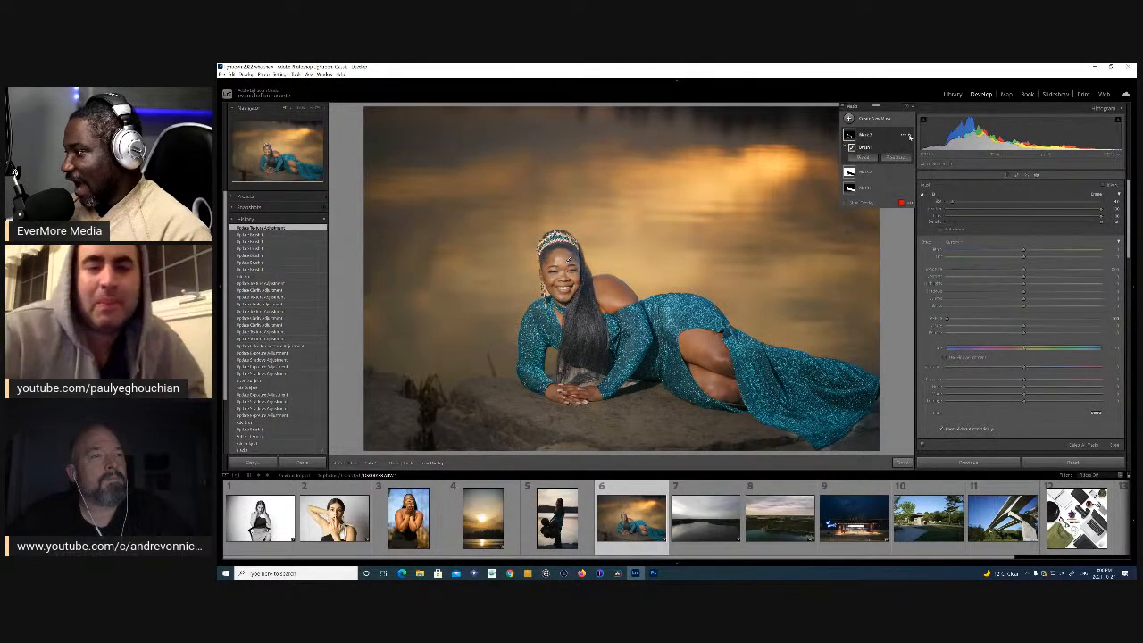
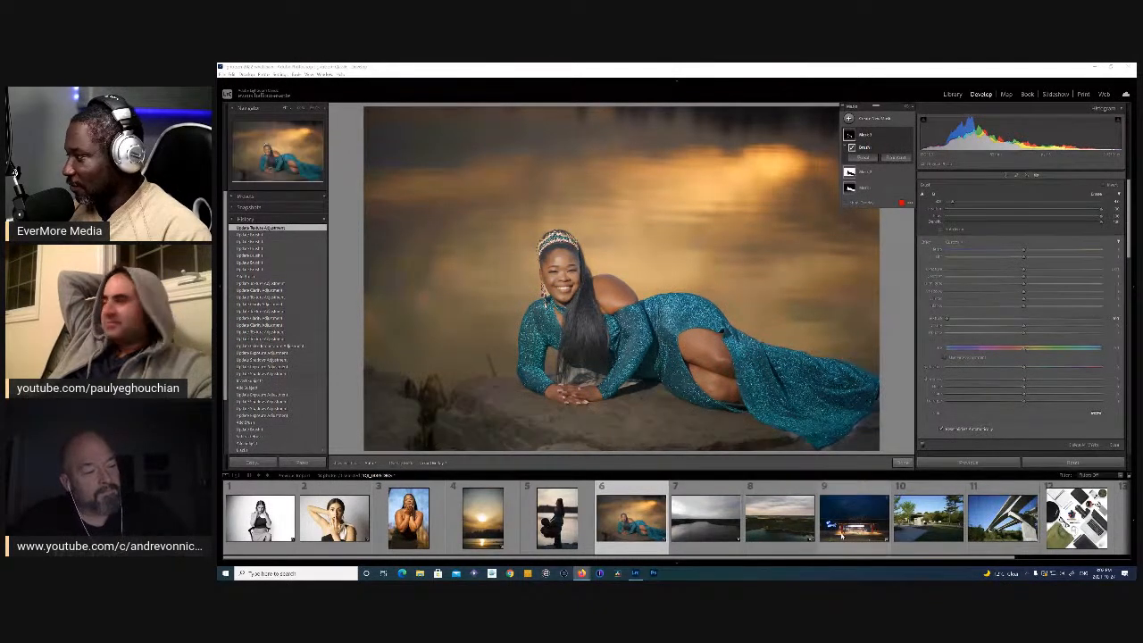
- Open the cloudy lake landscape photo, and raise Shadows and slightly lower Highlights for the whole image
scroll(841, 534, "down", 2)
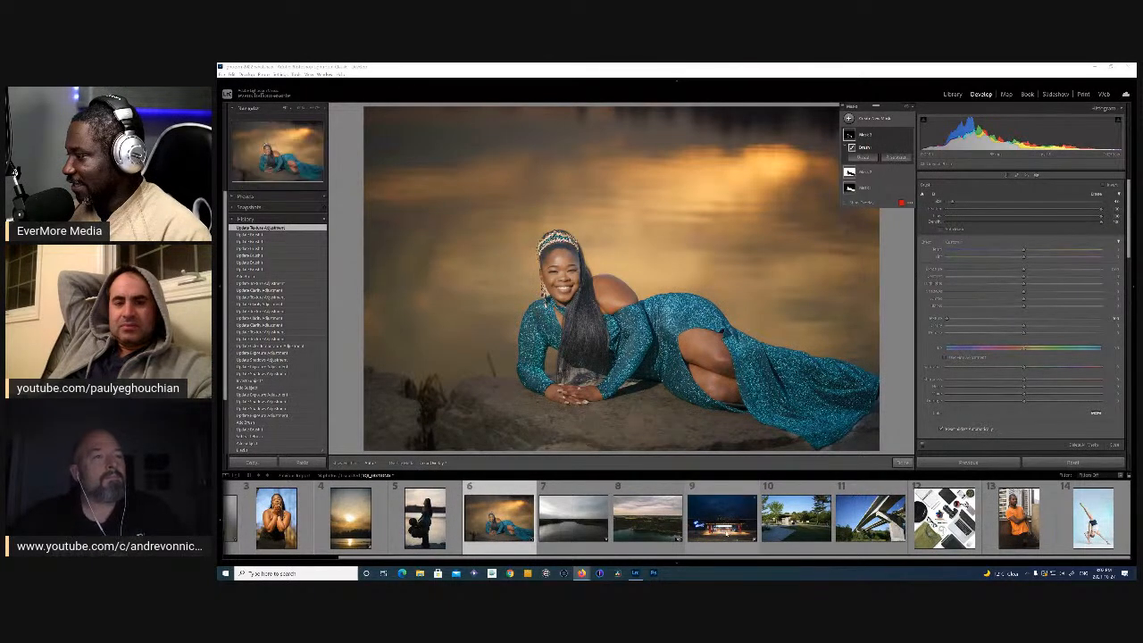
scroll(725, 532, "up", 1)
scroll(725, 533, "up", 1)
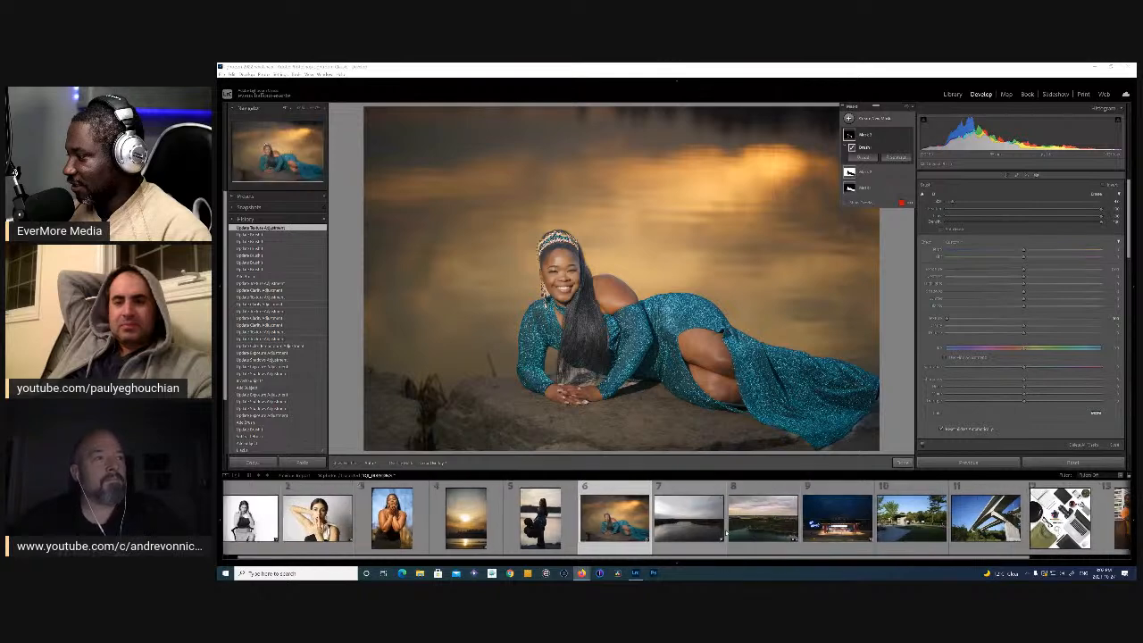
left_click(683, 532)
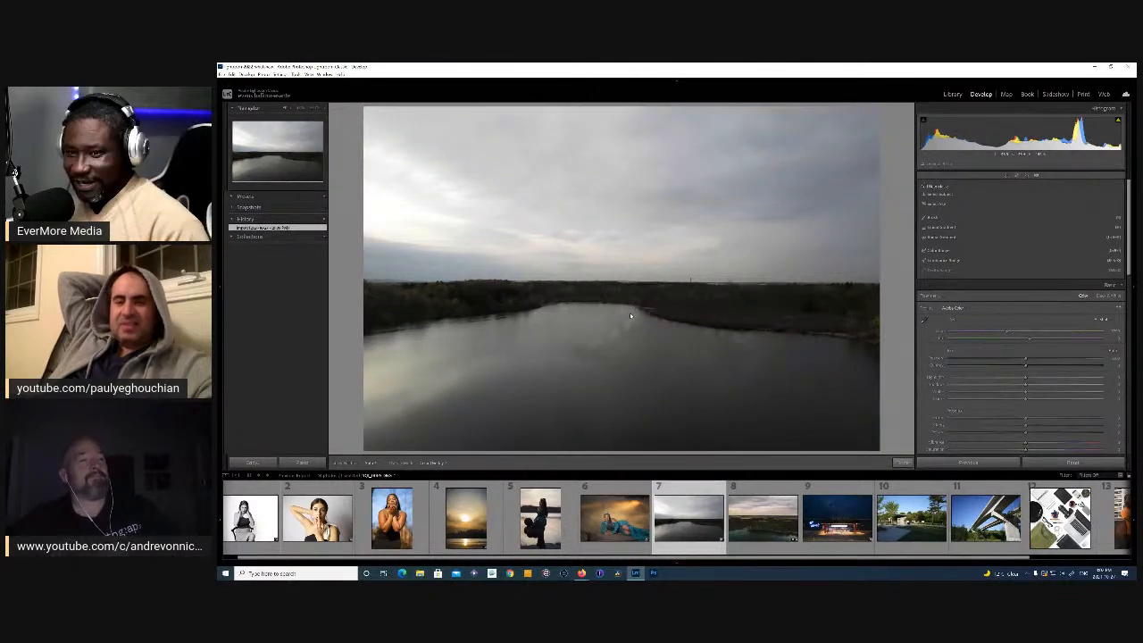
left_click(1034, 176)
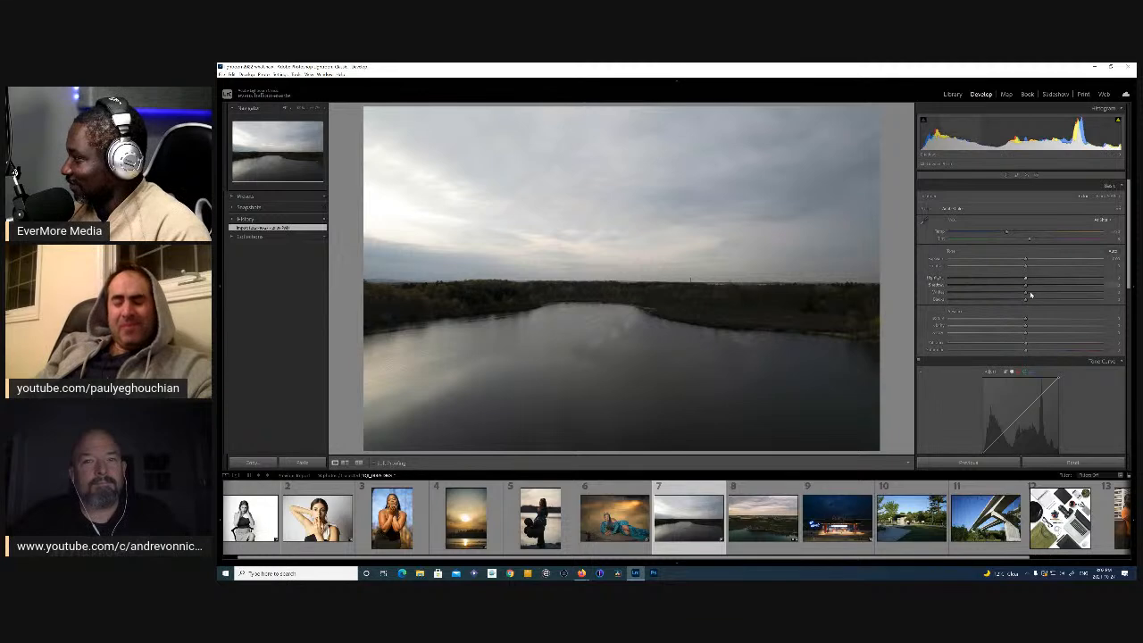
mouse_move(1033, 286)
left_mouse_down()
mouse_move(1080, 294)
mouse_move(1003, 277)
mouse_move(1015, 278)
left_mouse_up()
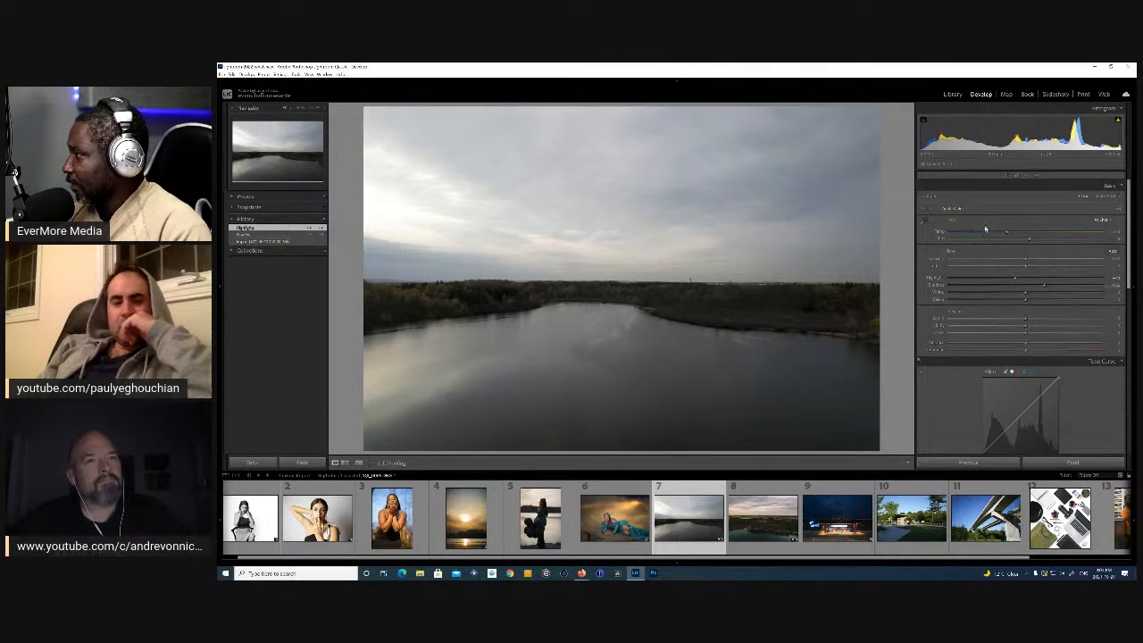
- Add a linear gradient mask from the sky's upper edge down to the lower part of the lake, and invert it
left_click(1036, 176)
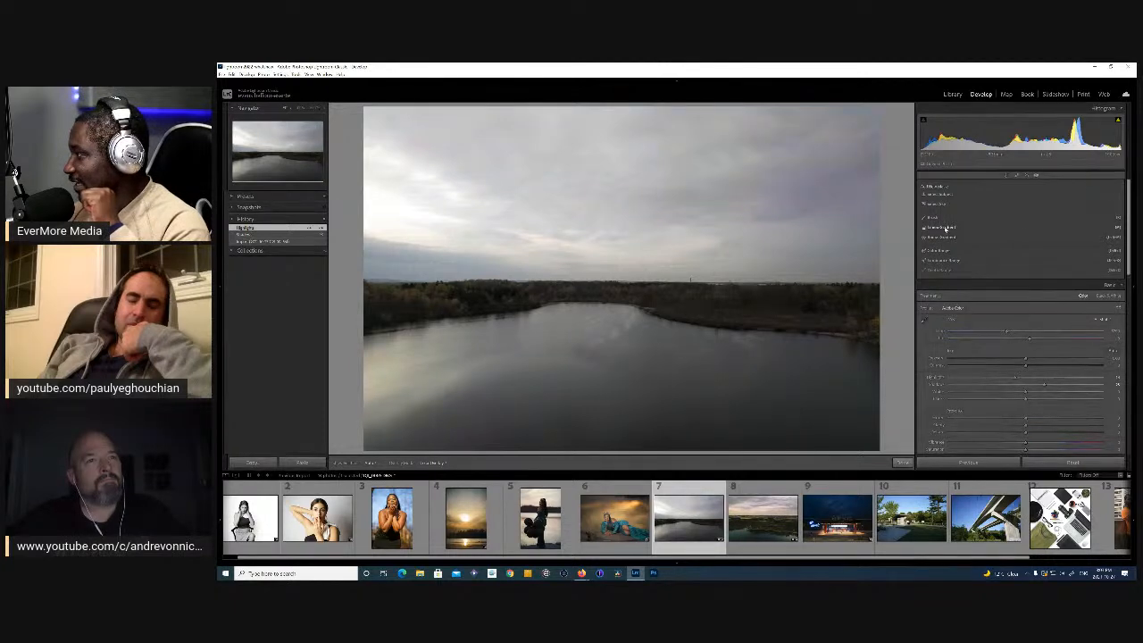
left_click(943, 229)
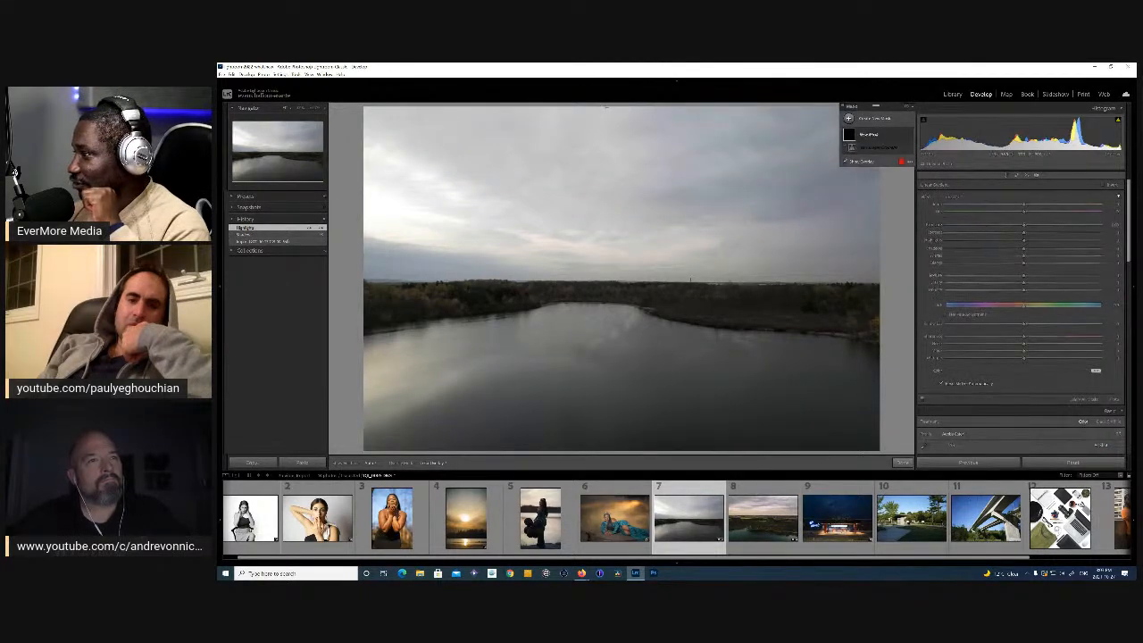
left_click_drag(608, 106, 604, 424)
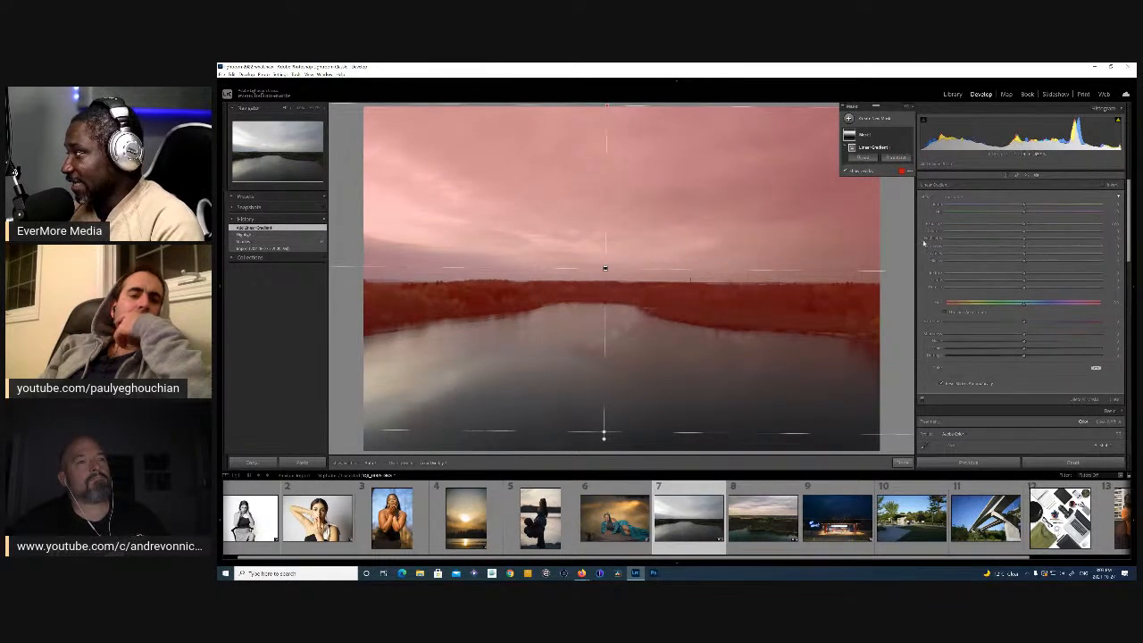
left_click(1110, 186)
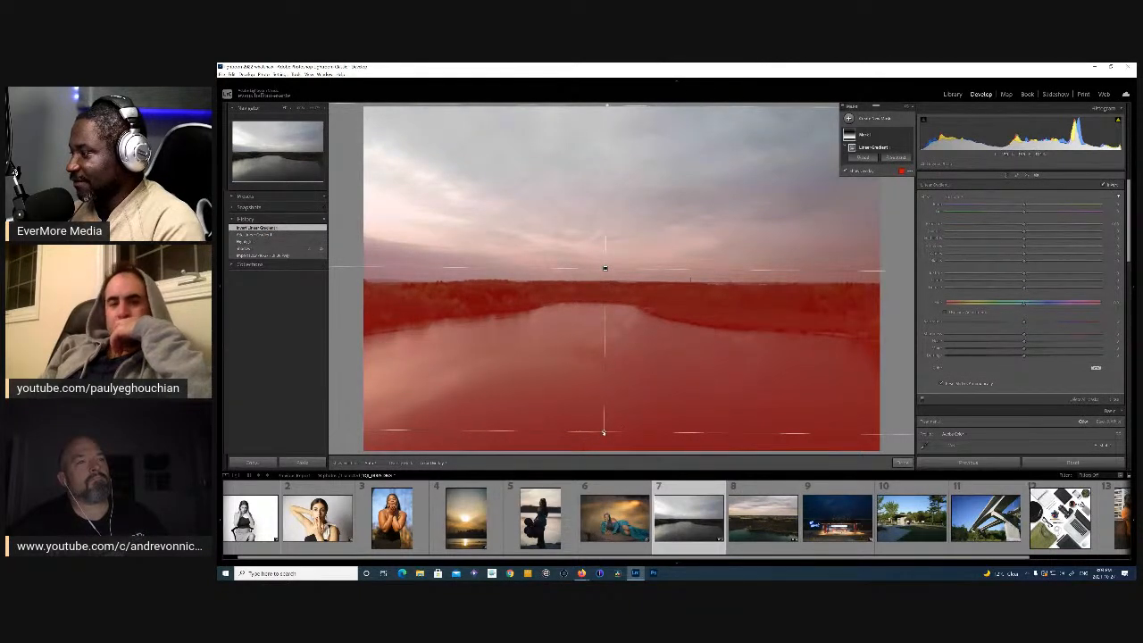
- Adjust the linear gradient's extent so it ends over the lower lake, and rotate it slightly
left_click_drag(602, 432, 607, 303)
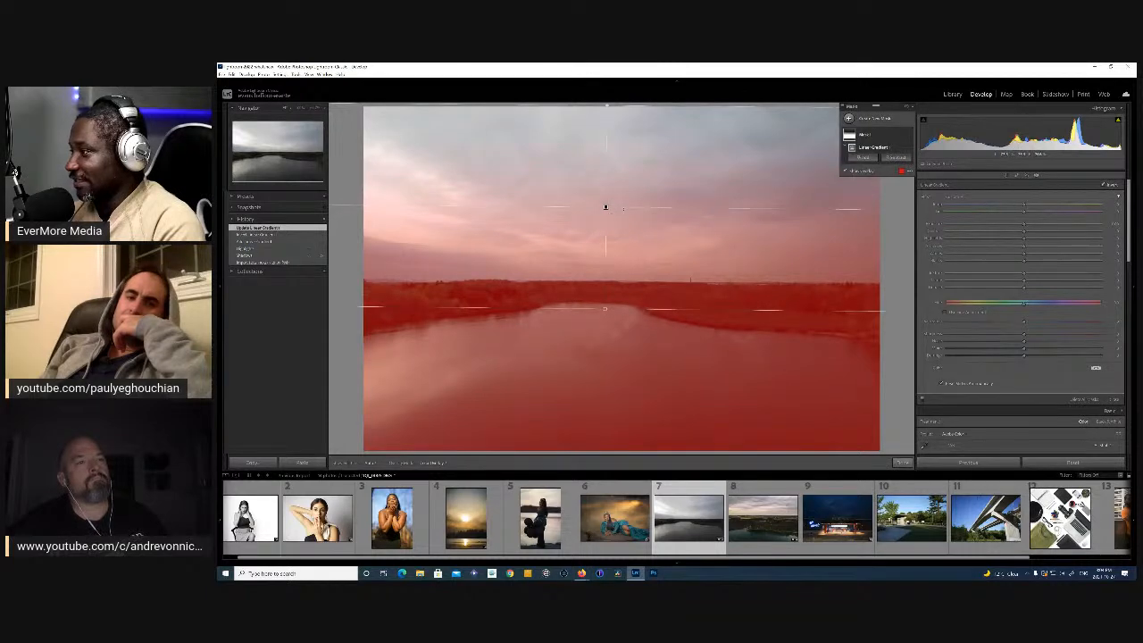
left_click_drag(604, 309, 588, 408)
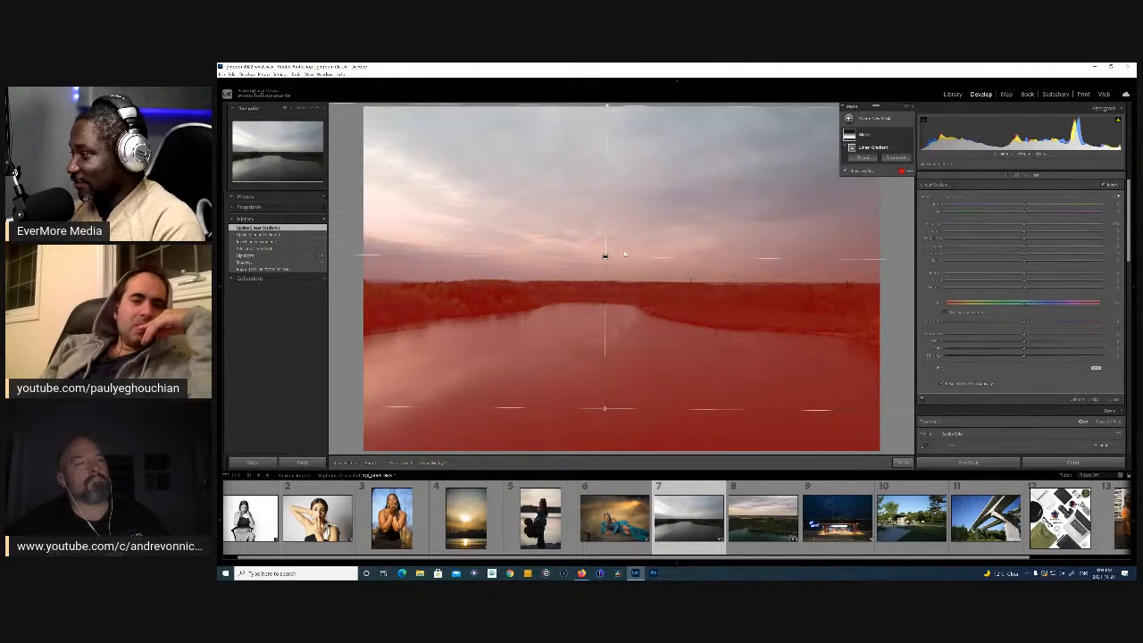
mouse_move(623, 258)
left_mouse_down()
mouse_move(623, 272)
mouse_move(633, 259)
left_mouse_up()
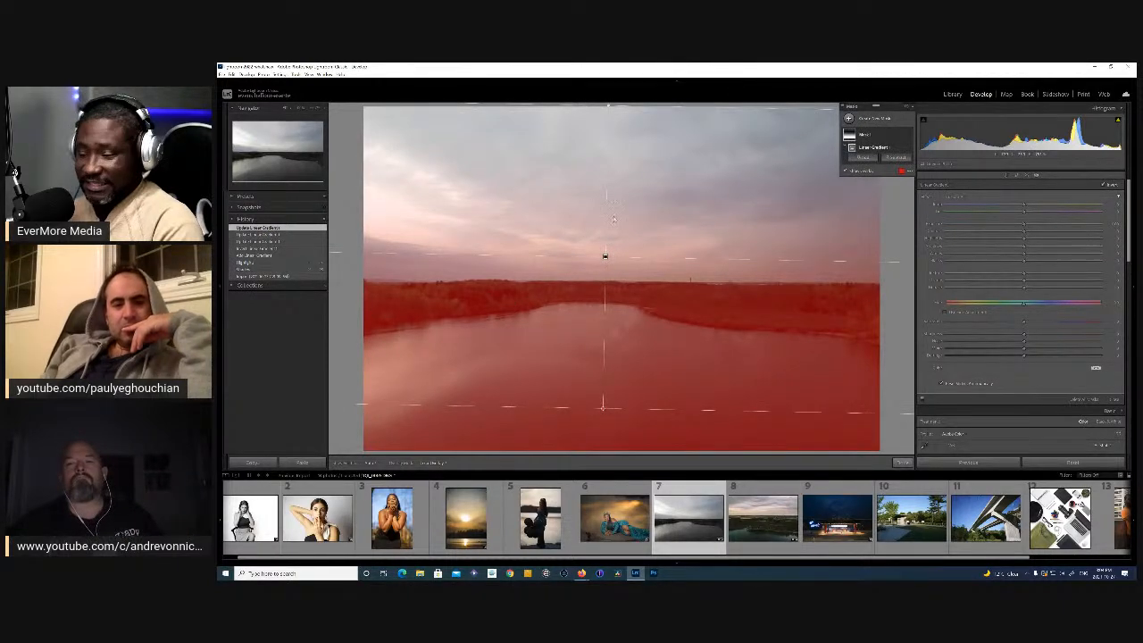
- Subtract the sky from the linear gradient mask with Select Sky, and hide the mask overlay
left_click(896, 158)
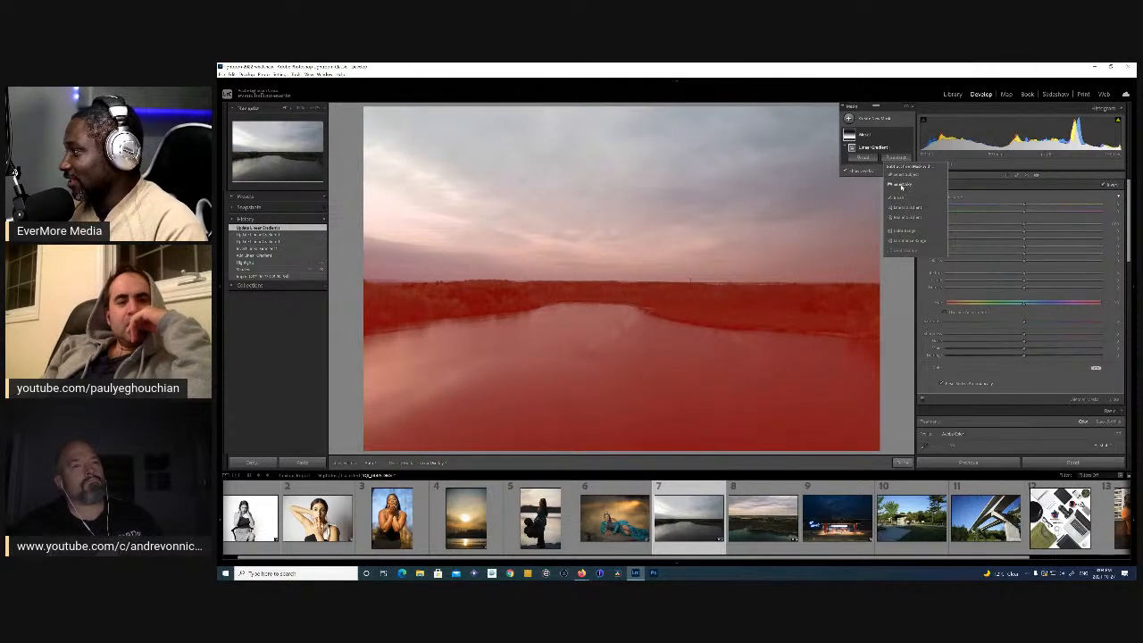
left_click(901, 186)
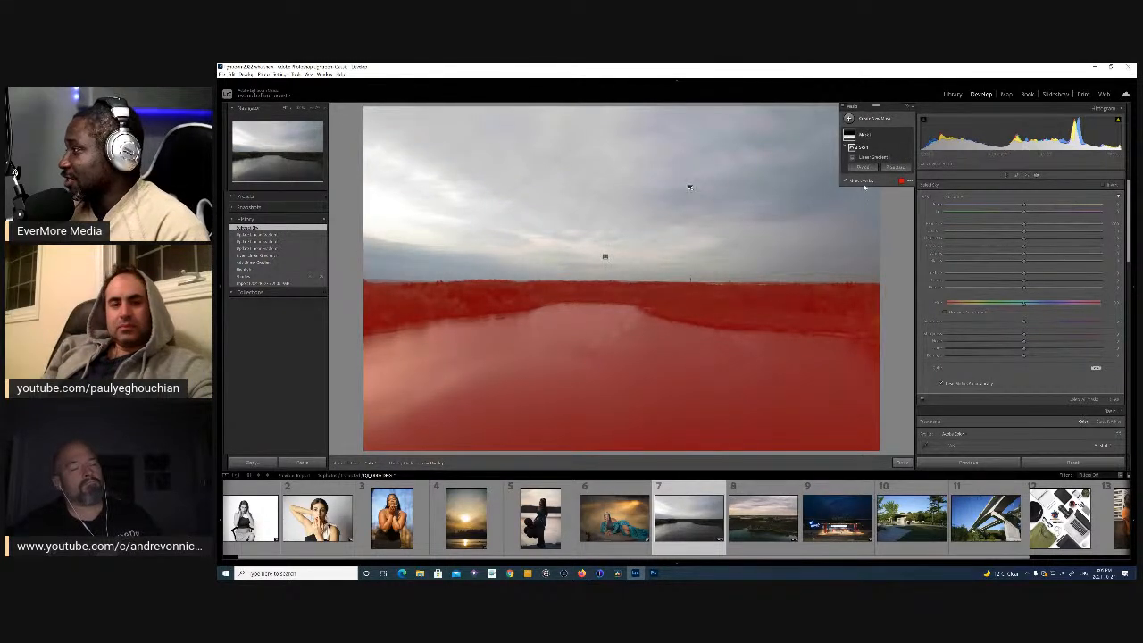
left_click(896, 168)
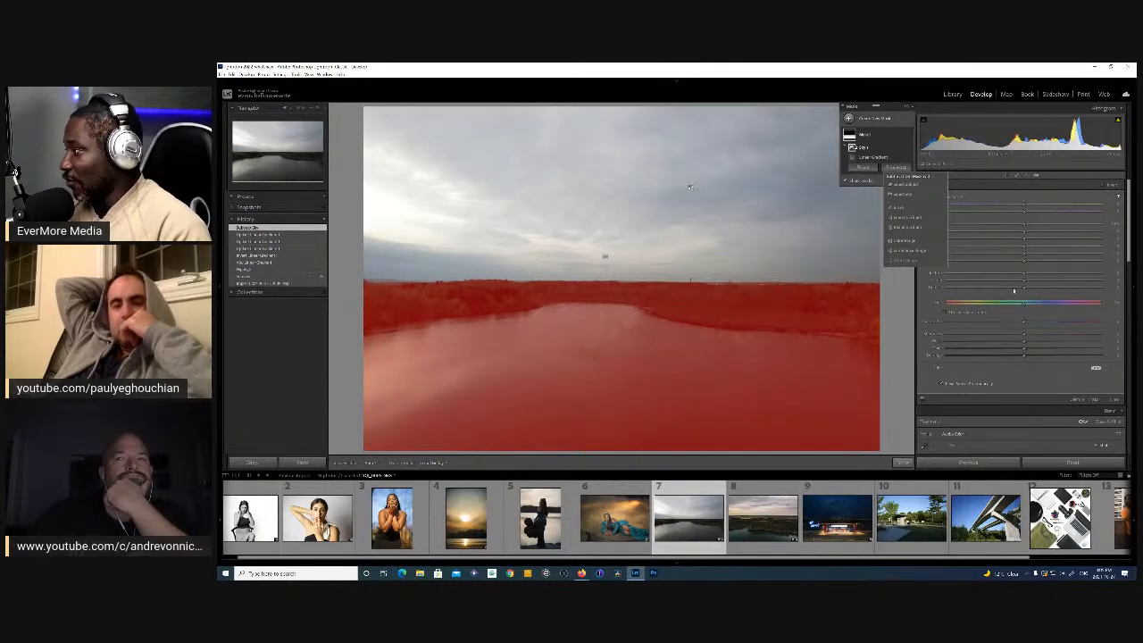
left_click(1061, 186)
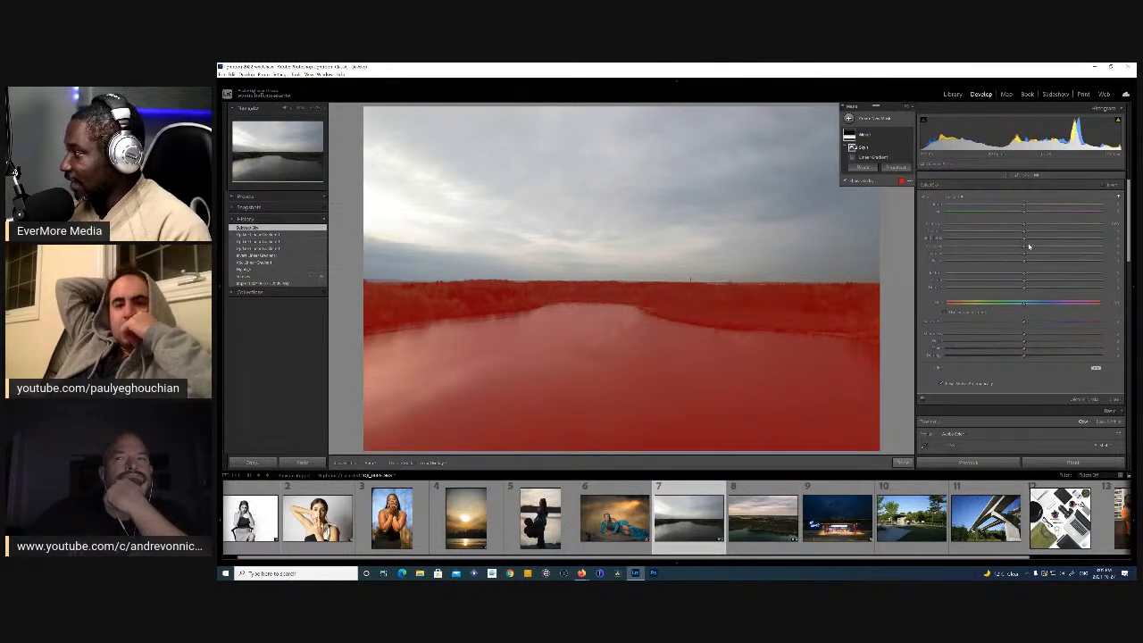
key("o")
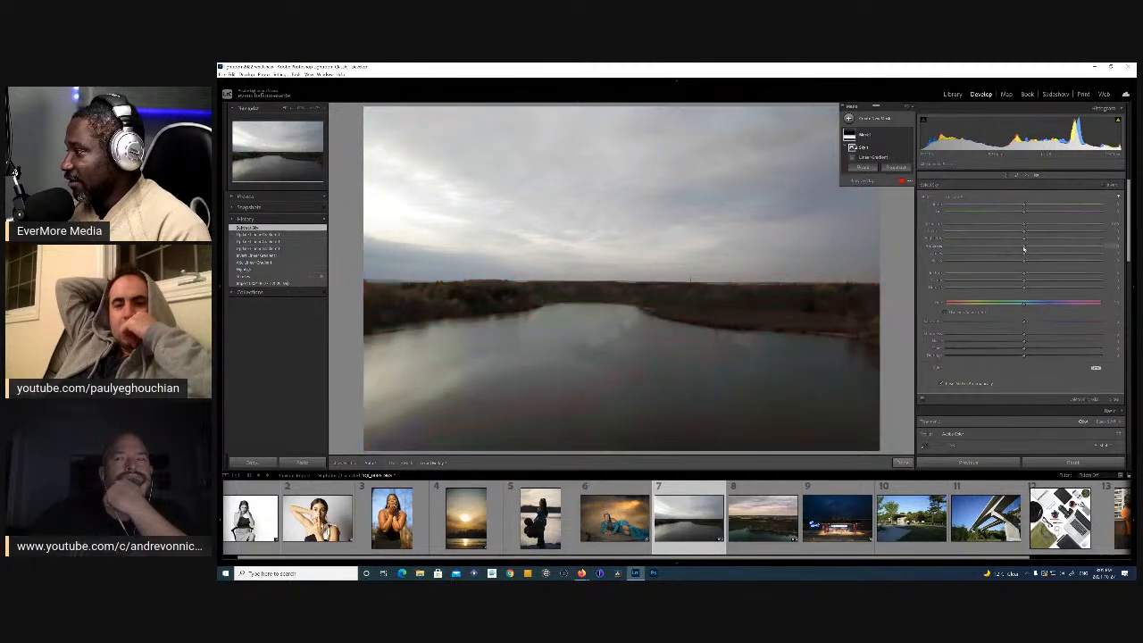
- Raise Shadows strongly on the linear gradient mask, and slightly lower its Highlights and Blacks
left_click_drag(1036, 253, 1082, 254)
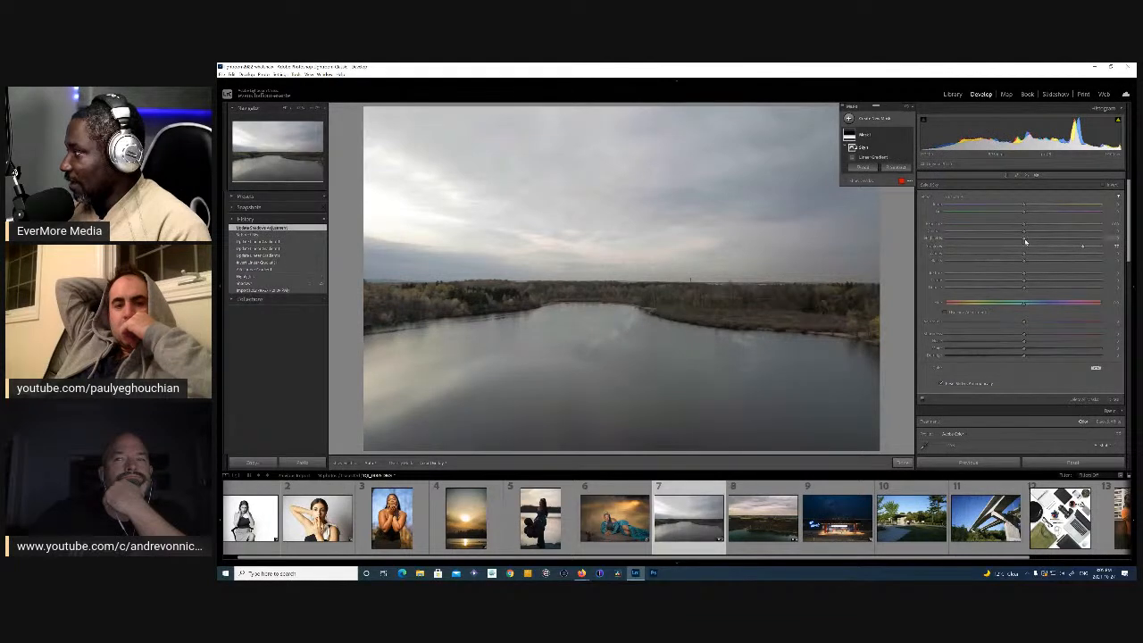
left_click_drag(981, 241, 1005, 260)
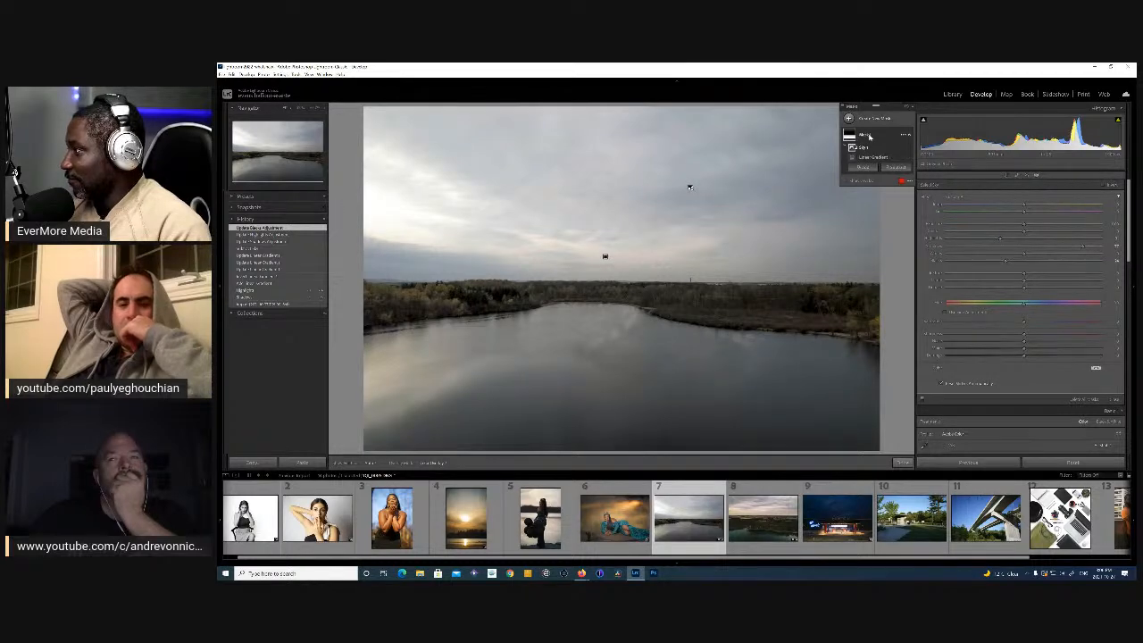
- Duplicate Mask 1, invert the Sky component in the copy, and reset the copy's adjustments
right_click(869, 136)
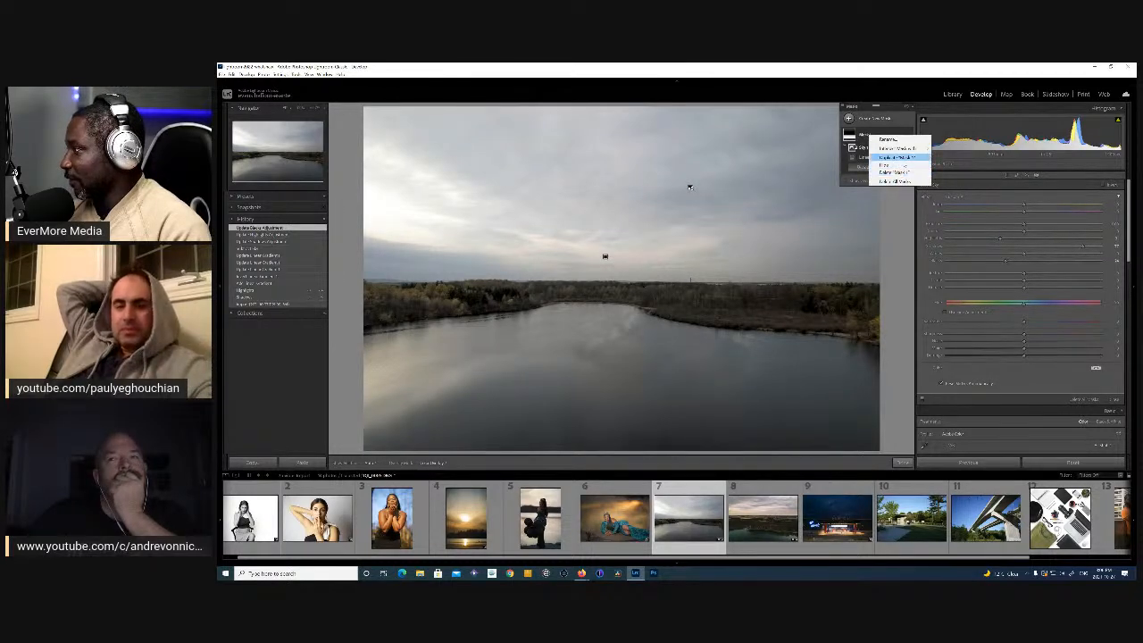
left_click(900, 157)
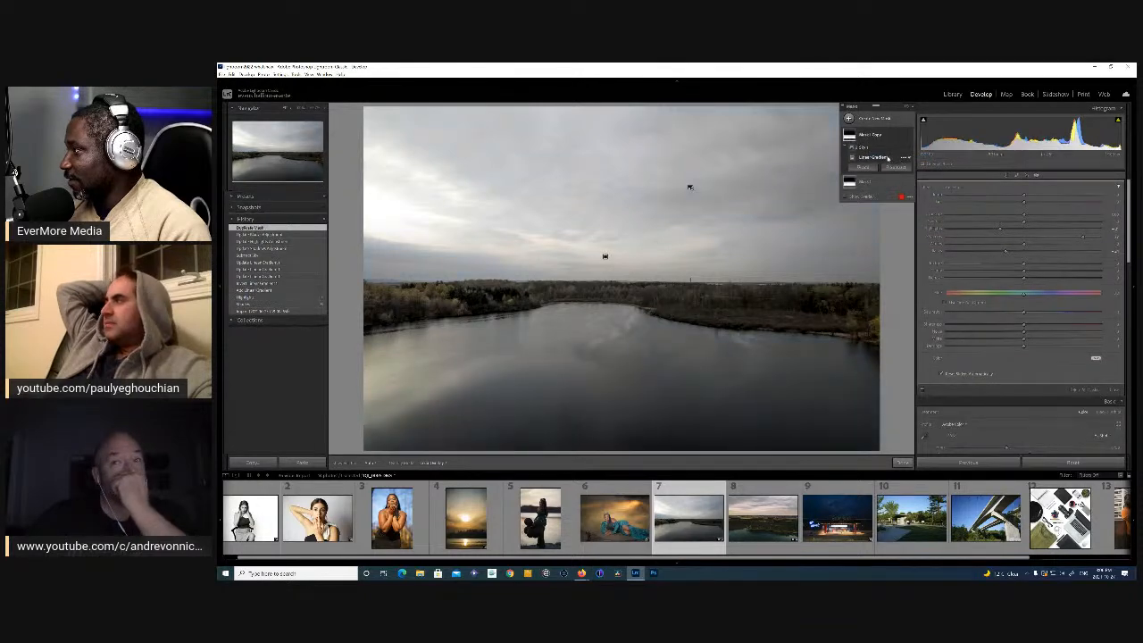
left_click(904, 150)
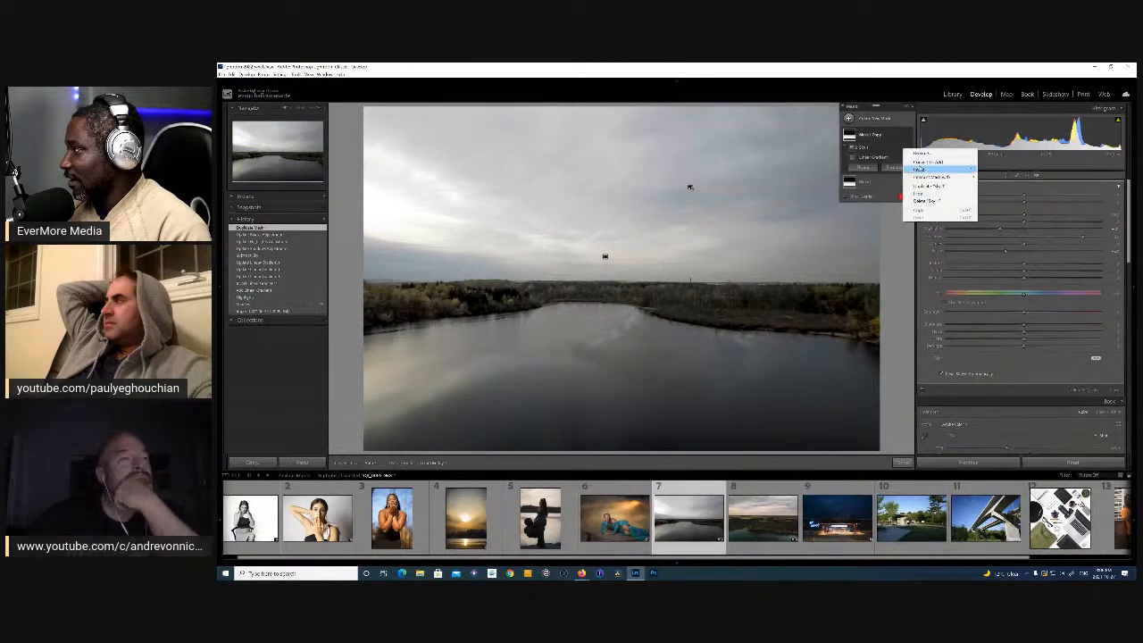
left_click(933, 169)
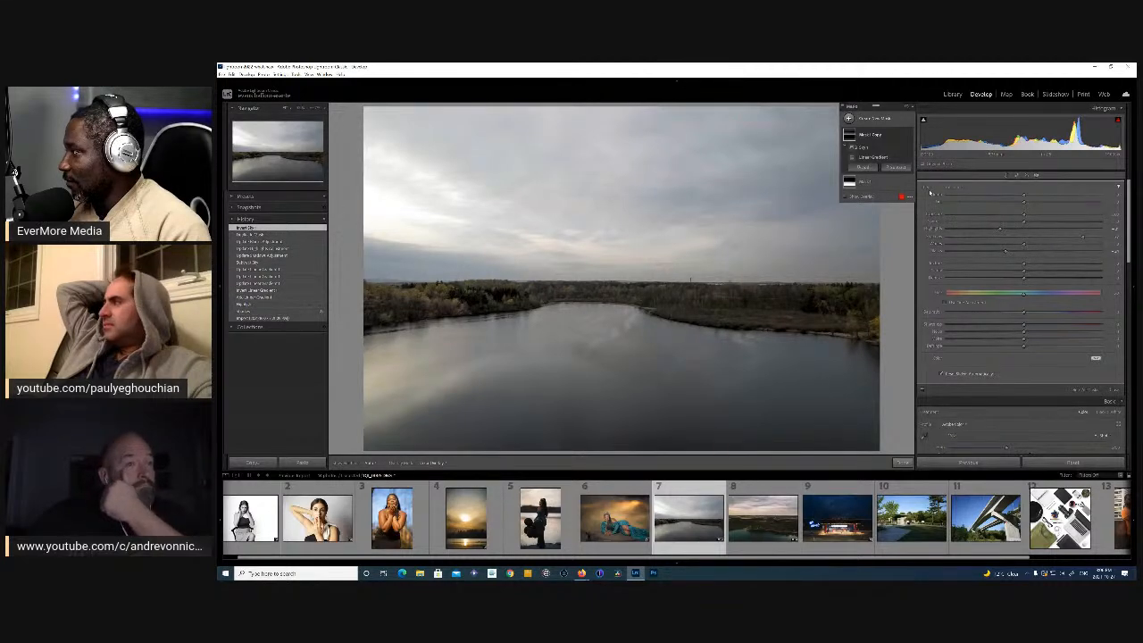
double_click(929, 190)
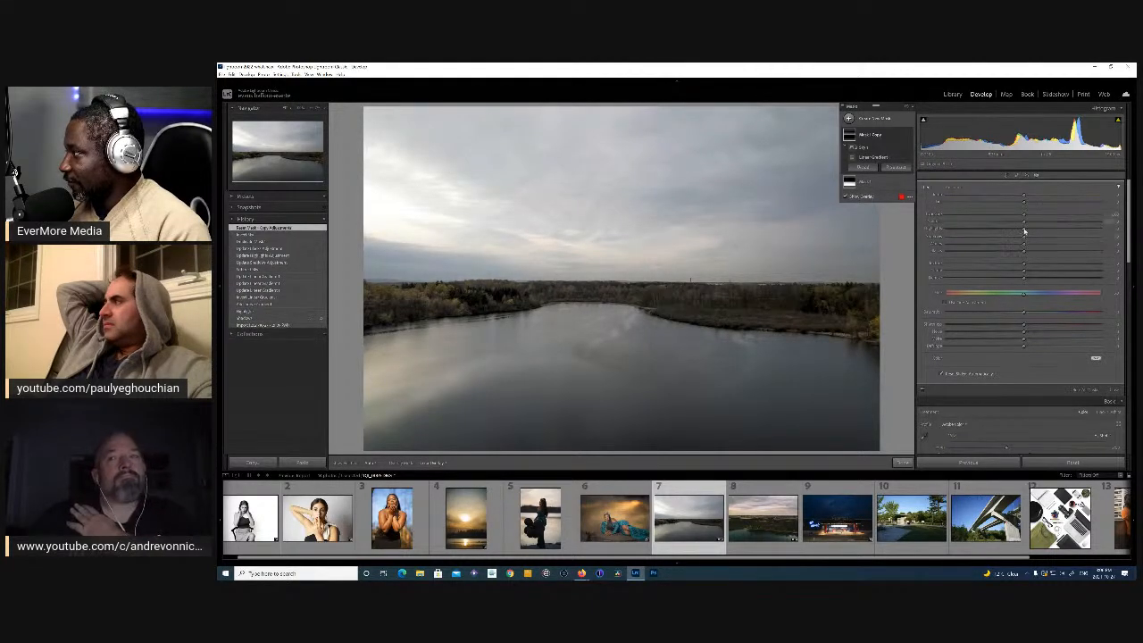
- On the duplicated mask, lower Highlights to the minimum, fine-tune Exposure, and raise Shadows close to the maximum
left_click_drag(1024, 230, 947, 231)
mouse_move(1024, 217)
left_mouse_down()
mouse_move(998, 217)
mouse_move(1028, 222)
left_mouse_up()
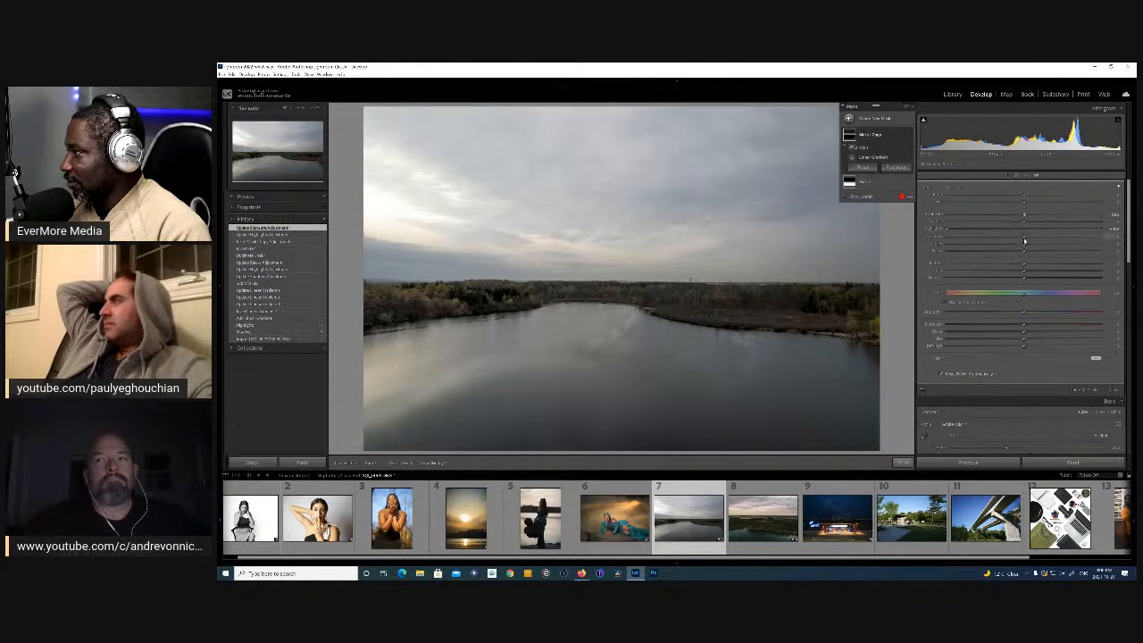
left_click_drag(1070, 251, 1095, 253)
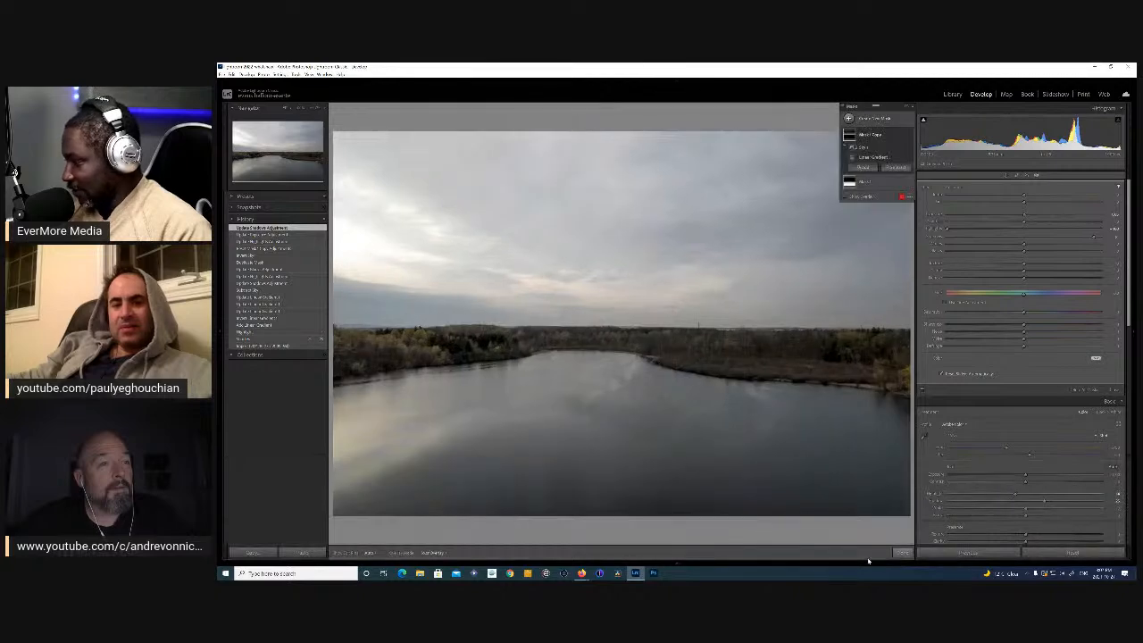
- Bring back the filmstrip and open the photo of the acrobatic dancer against the light blue backdrop
mouse_move(633, 564)
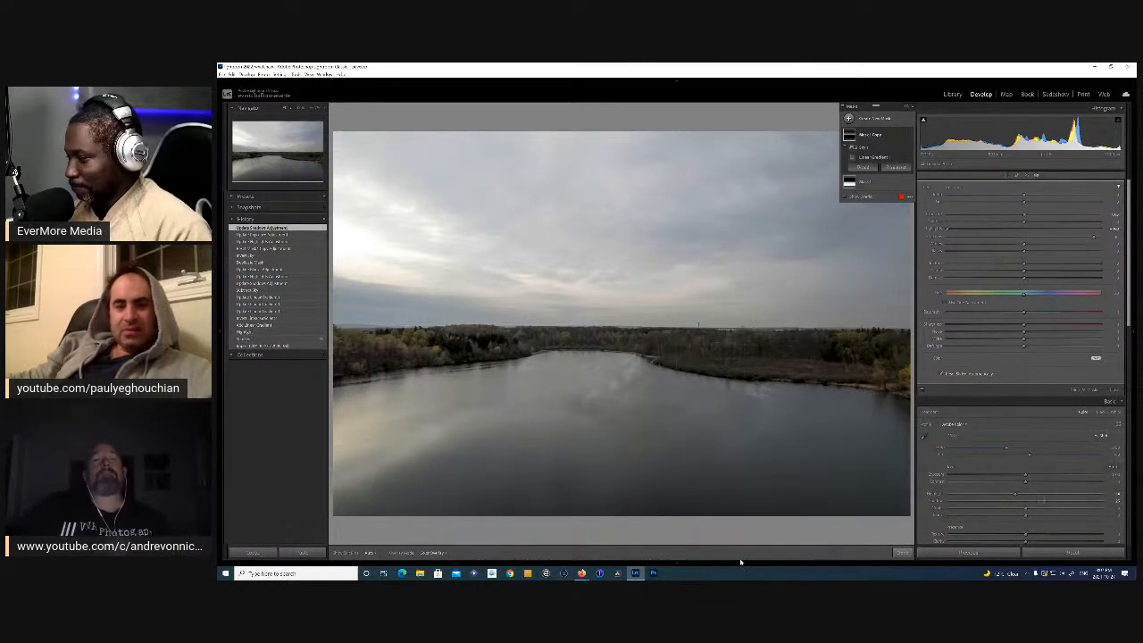
left_click(678, 565)
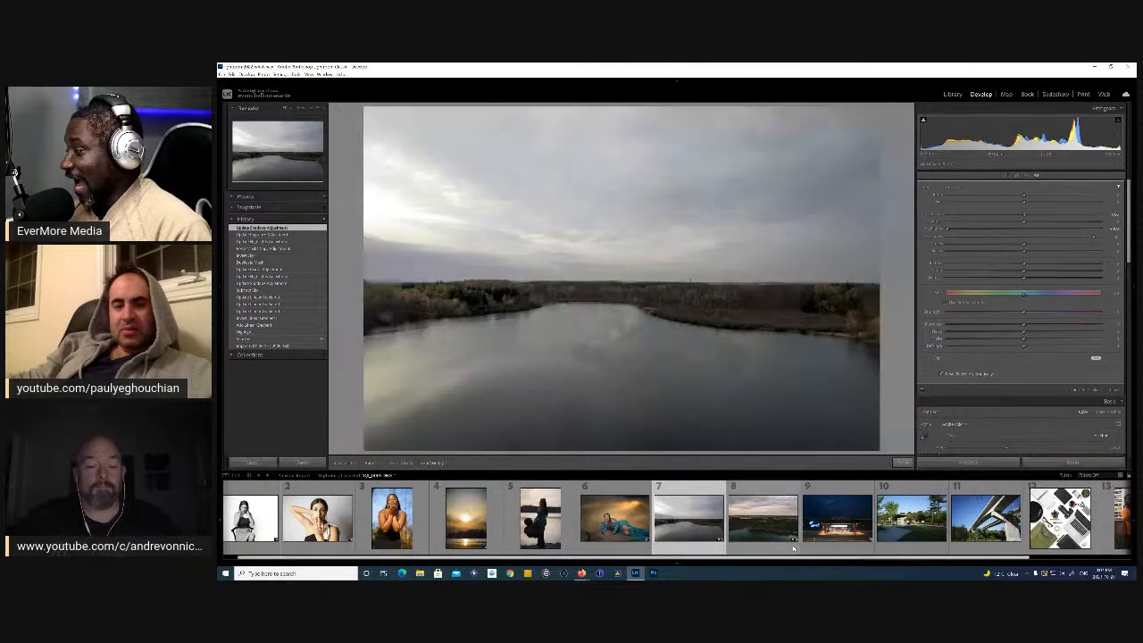
left_click_drag(939, 560, 1065, 575)
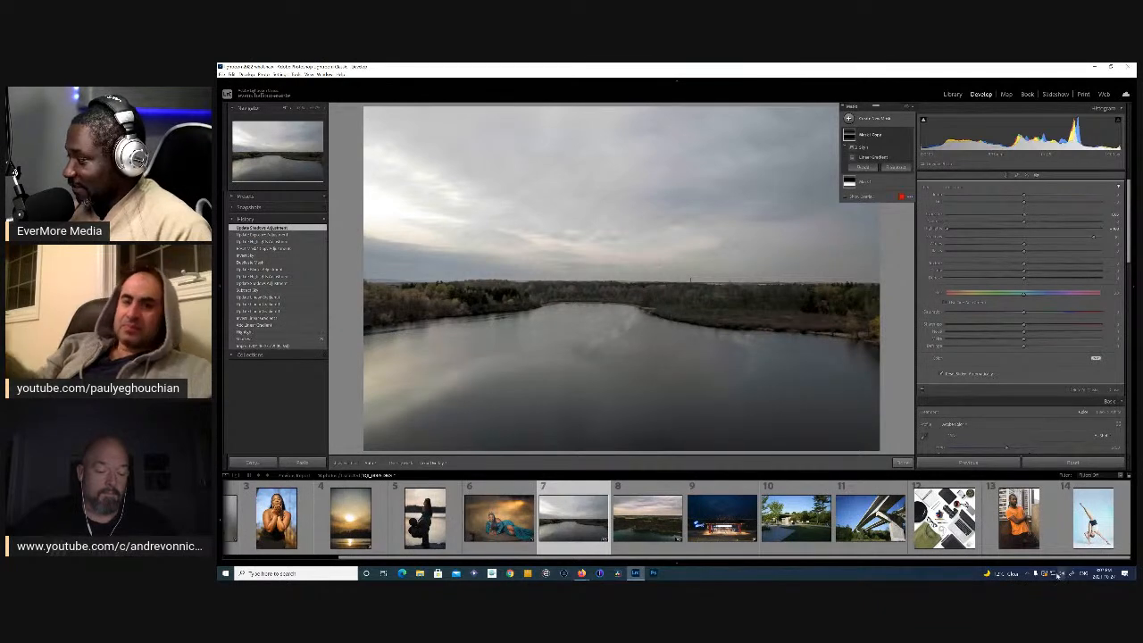
left_click(1093, 520)
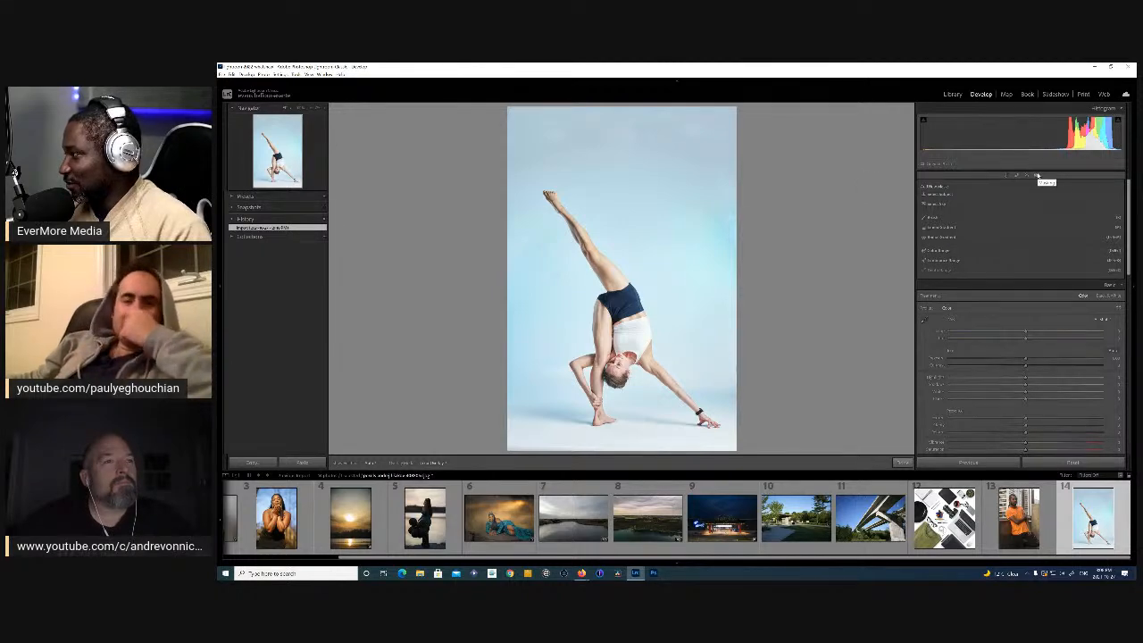
- Try a Color Range mask sampled from the blue backdrop with a higher Refine amount, subtracting the sky with Select Sky
left_click(938, 250)
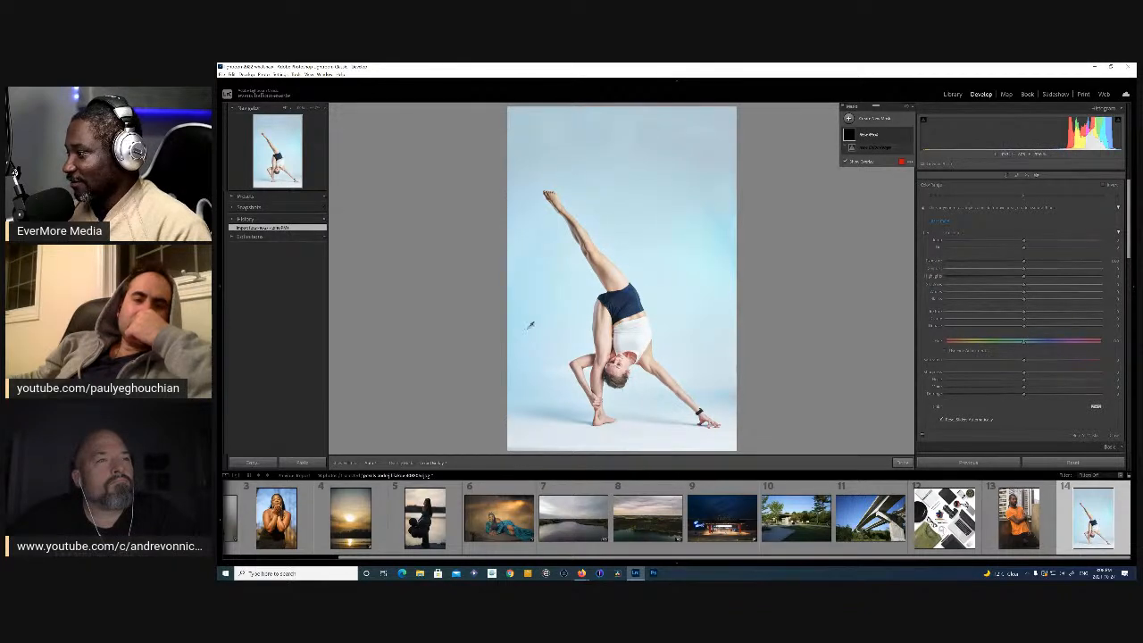
left_click(522, 329)
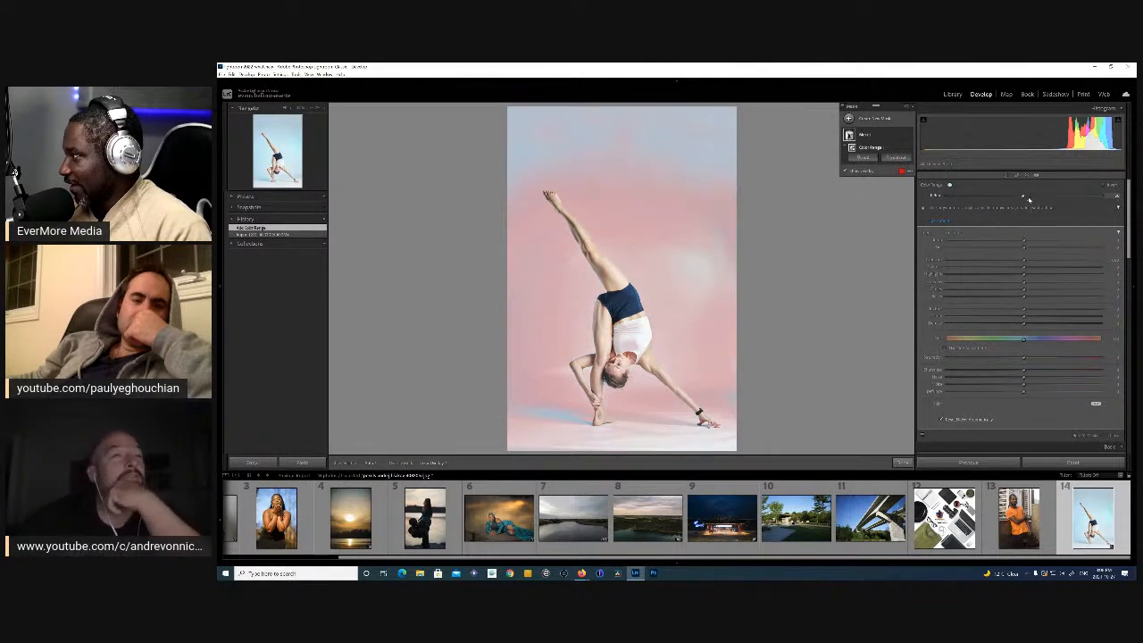
left_click_drag(1025, 196, 1048, 207)
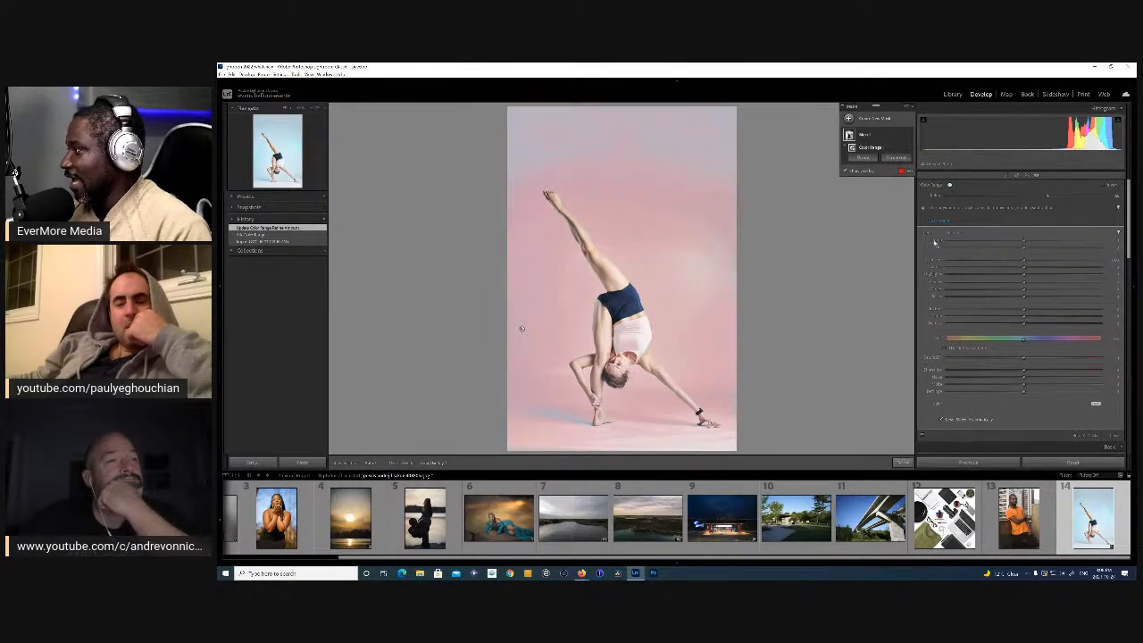
left_click(896, 158)
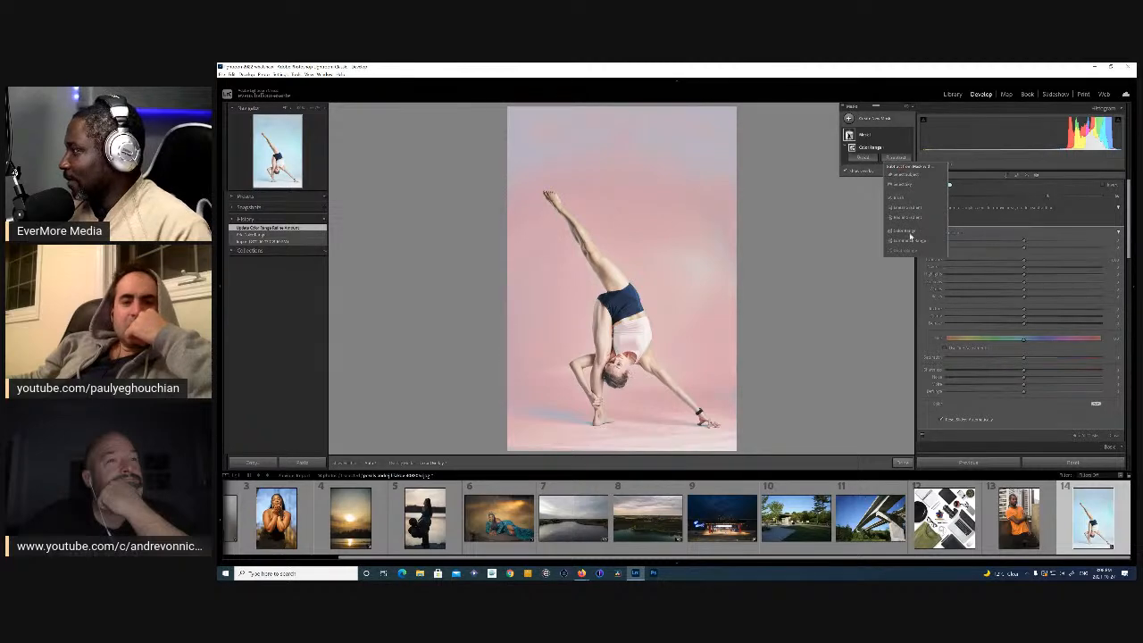
left_click(908, 186)
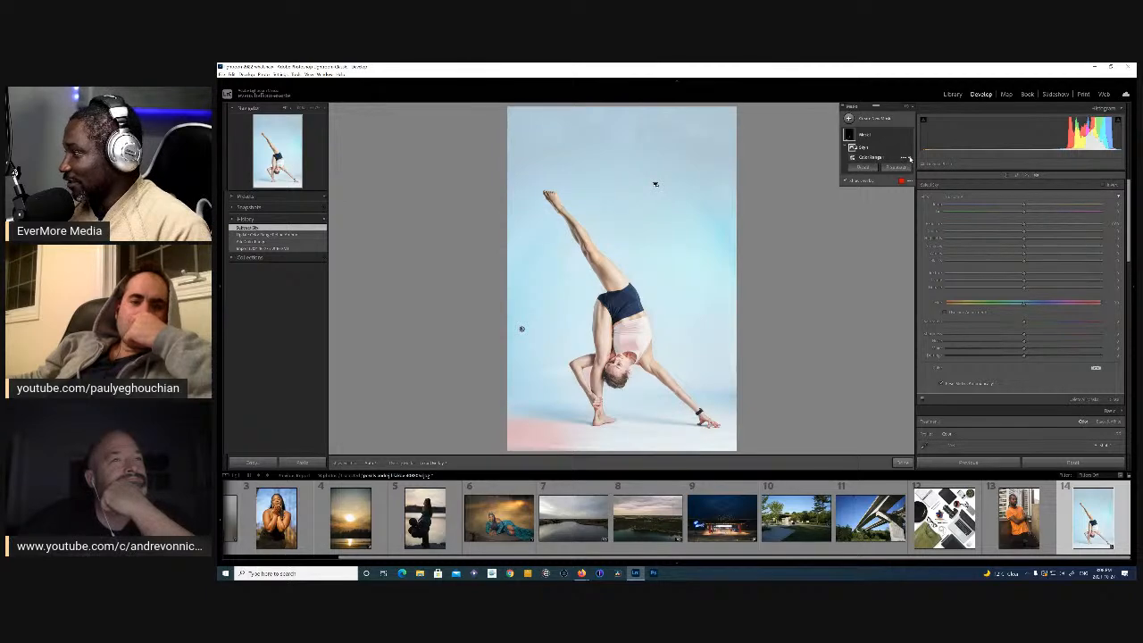
- Hide and show the Color Range component repeatedly to compare its contribution to the mask
left_click(910, 159)
left_click(909, 159)
left_click(910, 159)
left_click(909, 159)
left_click(910, 159)
left_click(910, 159)
left_click(910, 159)
left_click(910, 159)
left_click(910, 159)
left_click(909, 159)
left_click(910, 159)
left_click(910, 158)
left_click(910, 159)
left_click(910, 159)
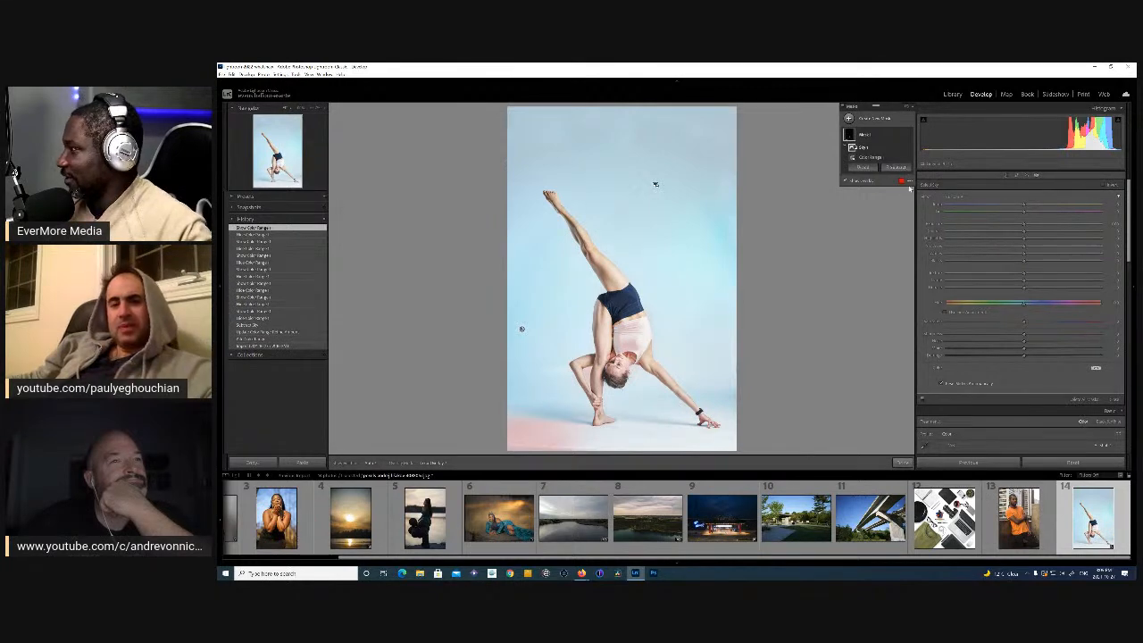
- Undo the last visibility changes of the Color Range component, and delete the whole mask
key("ctrl+z")
key("ctrl+z")
key("ctrl+z")
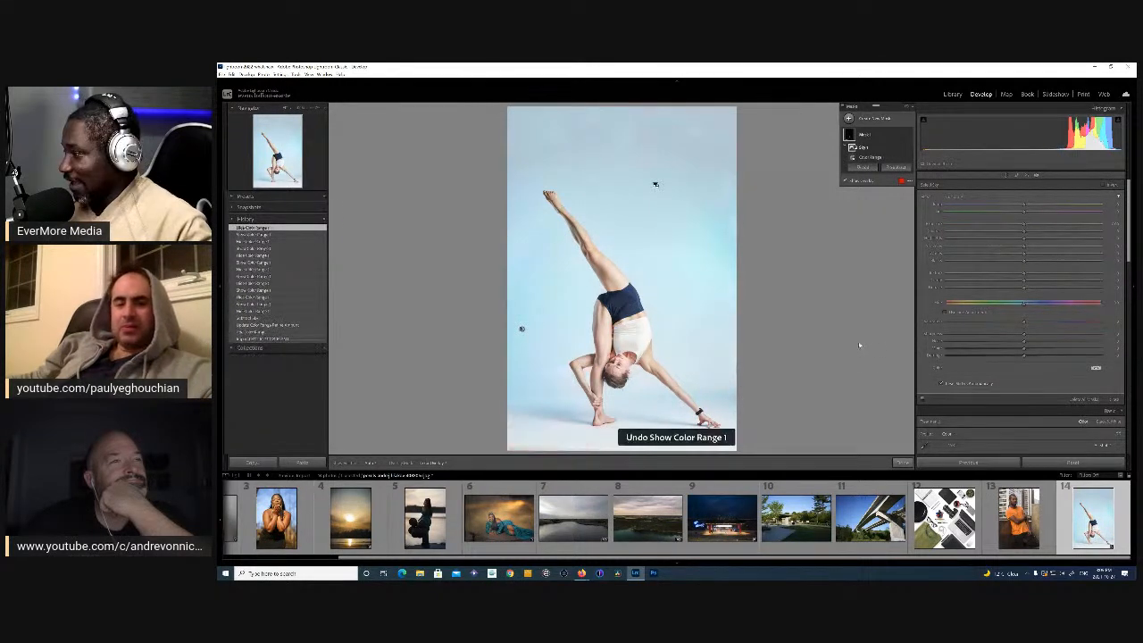
key("ctrl+z")
key("ctrl+z")
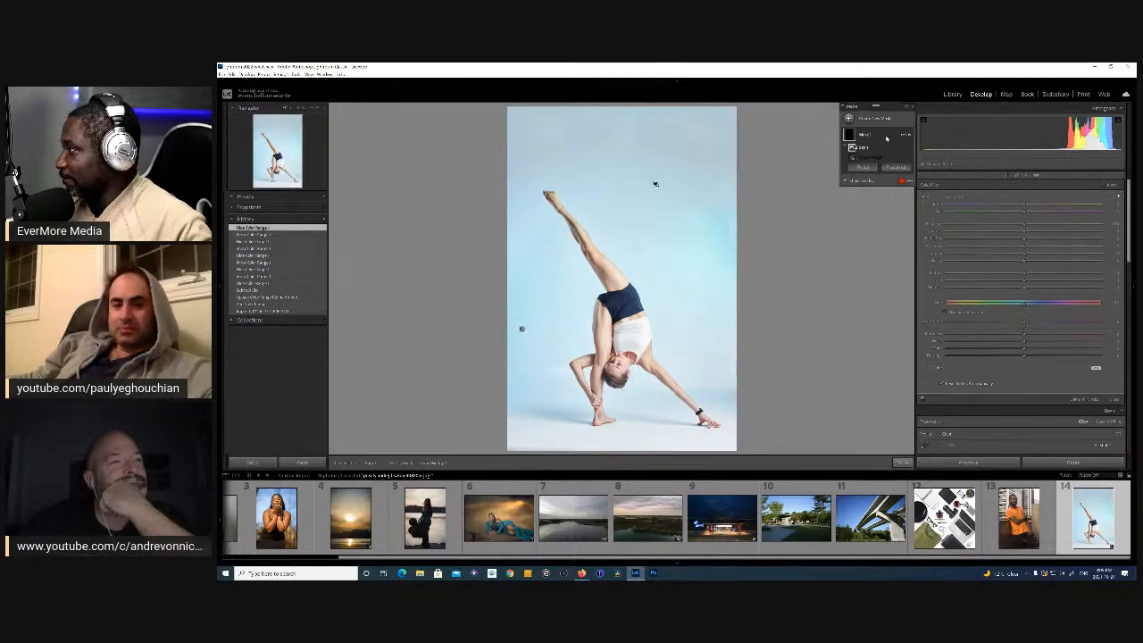
key("ctrl+z")
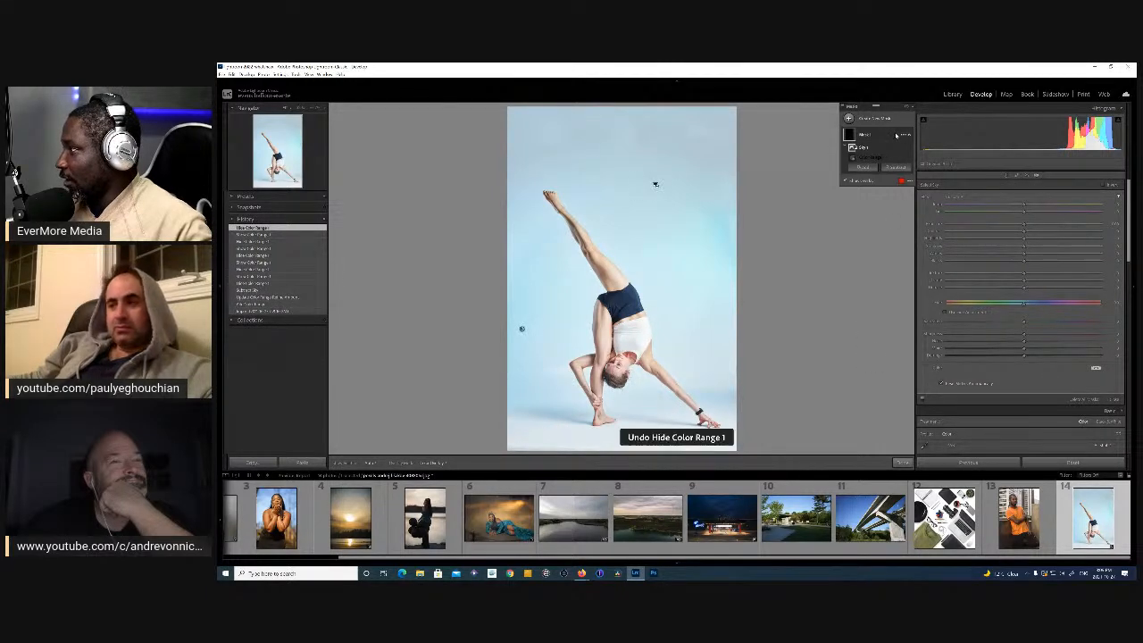
left_click(900, 134)
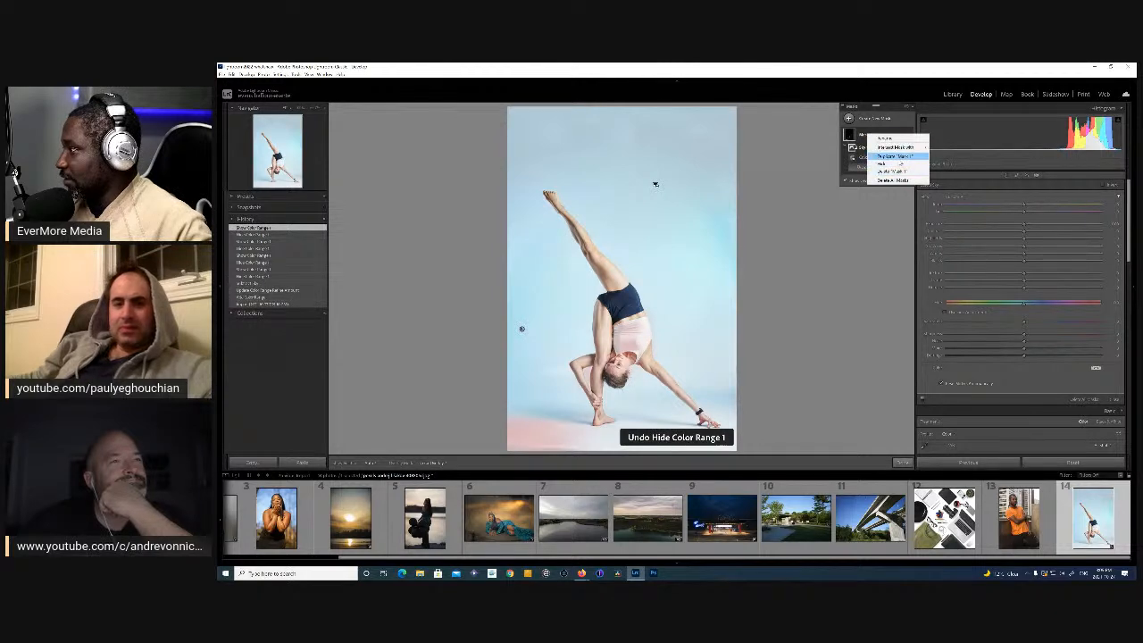
left_click(897, 171)
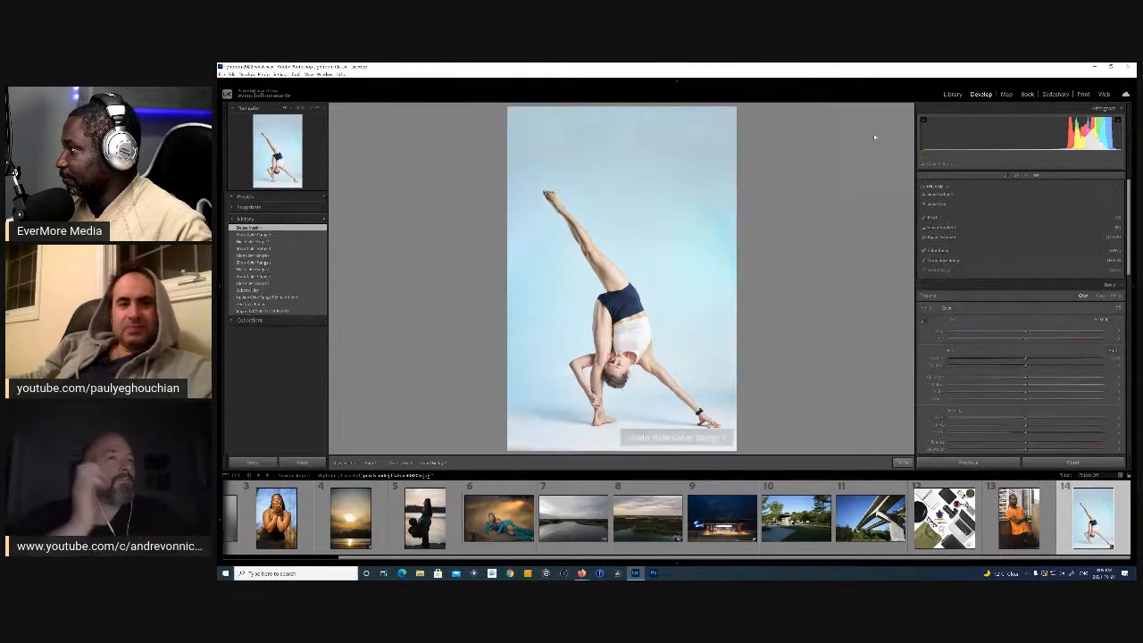
- Create a new Color Range mask sampled from the blue backdrop beside the dancer, and subtract the dancer with Select Subject
left_click(1036, 177)
left_click(1036, 176)
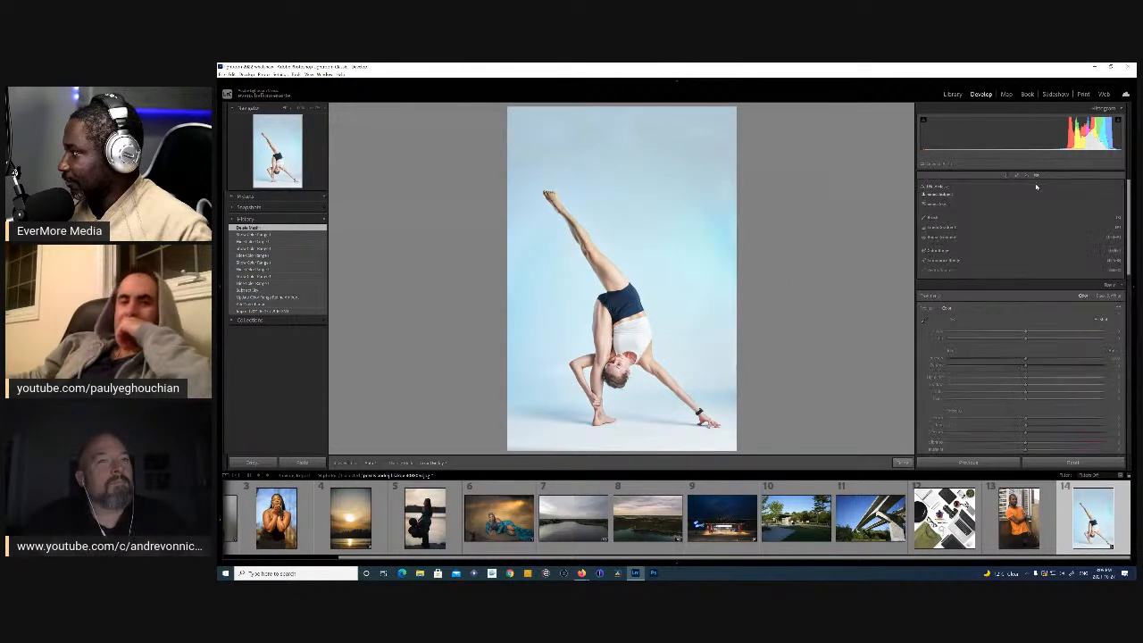
left_click(941, 253)
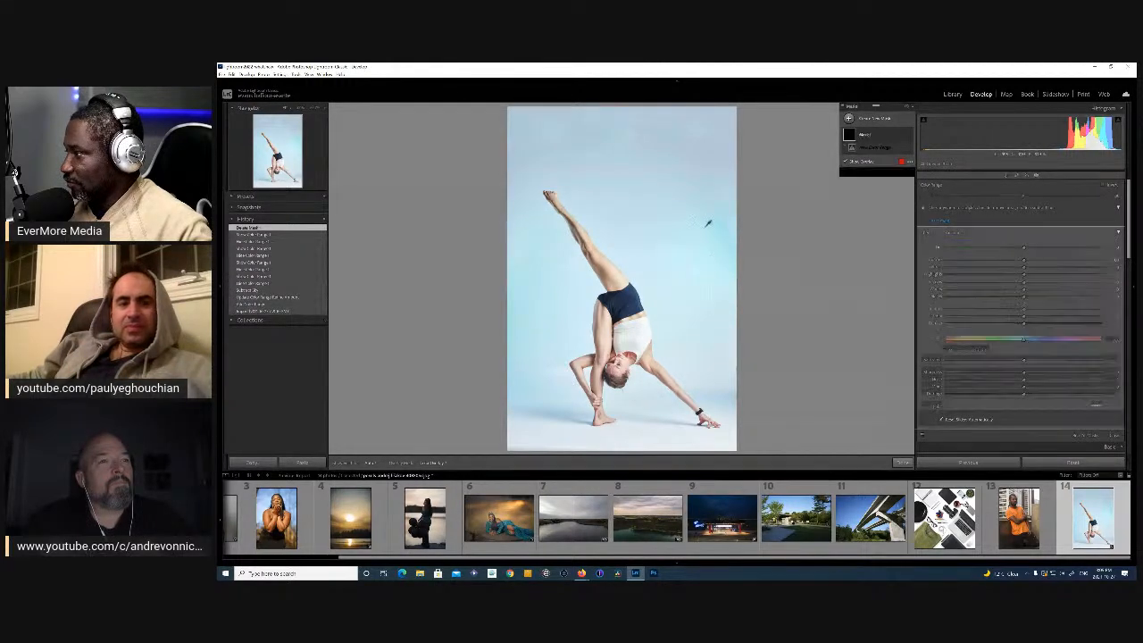
left_click(706, 264)
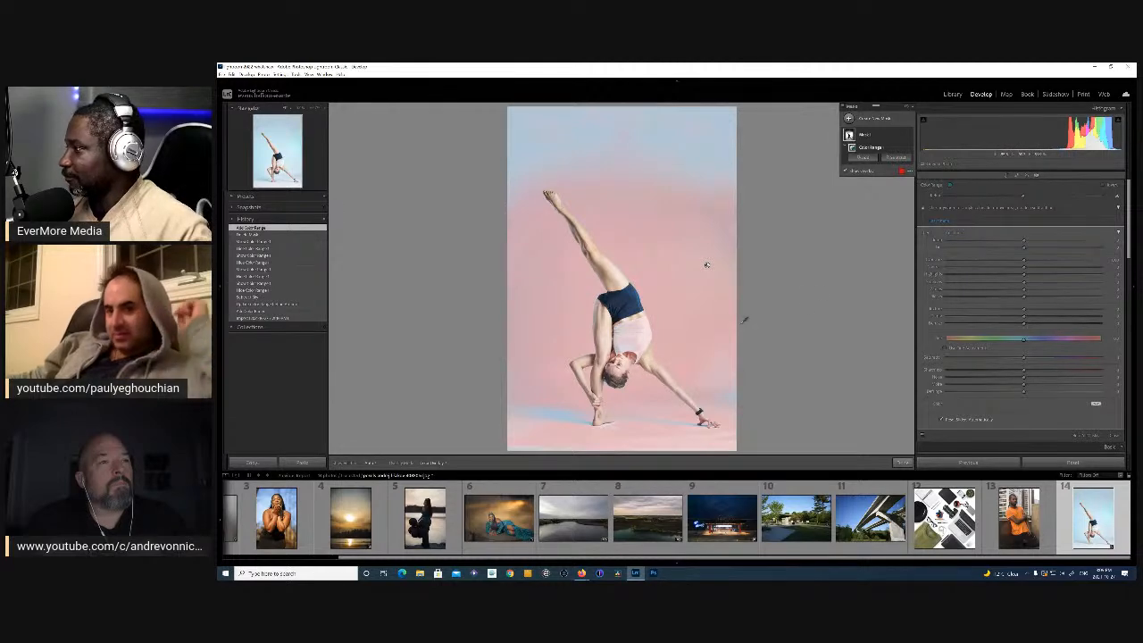
left_click(897, 158)
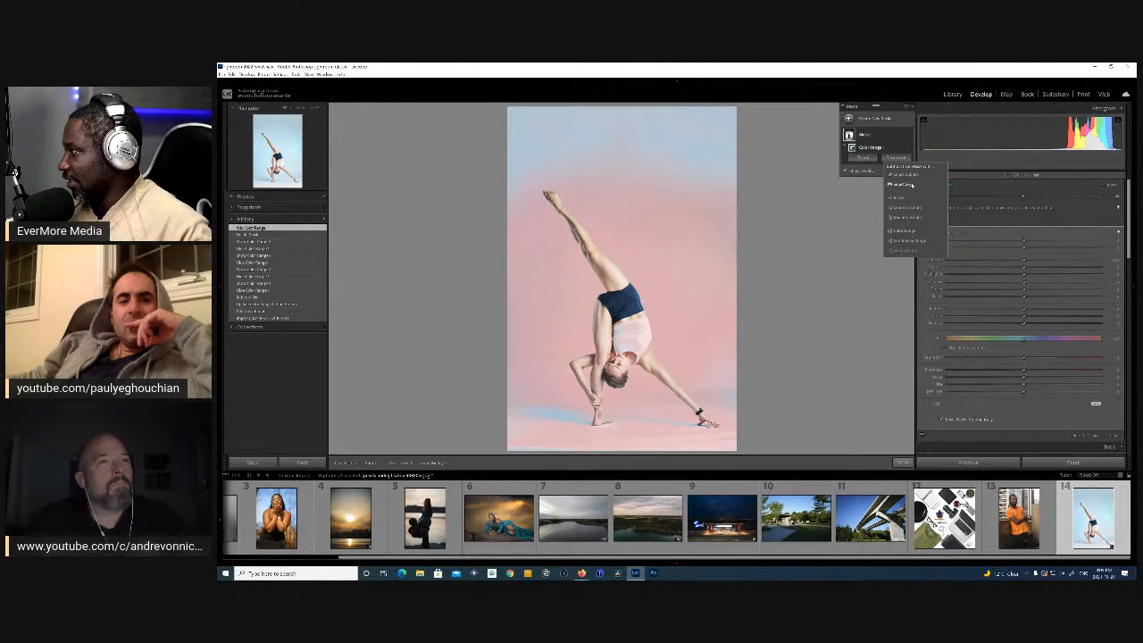
left_click(909, 185)
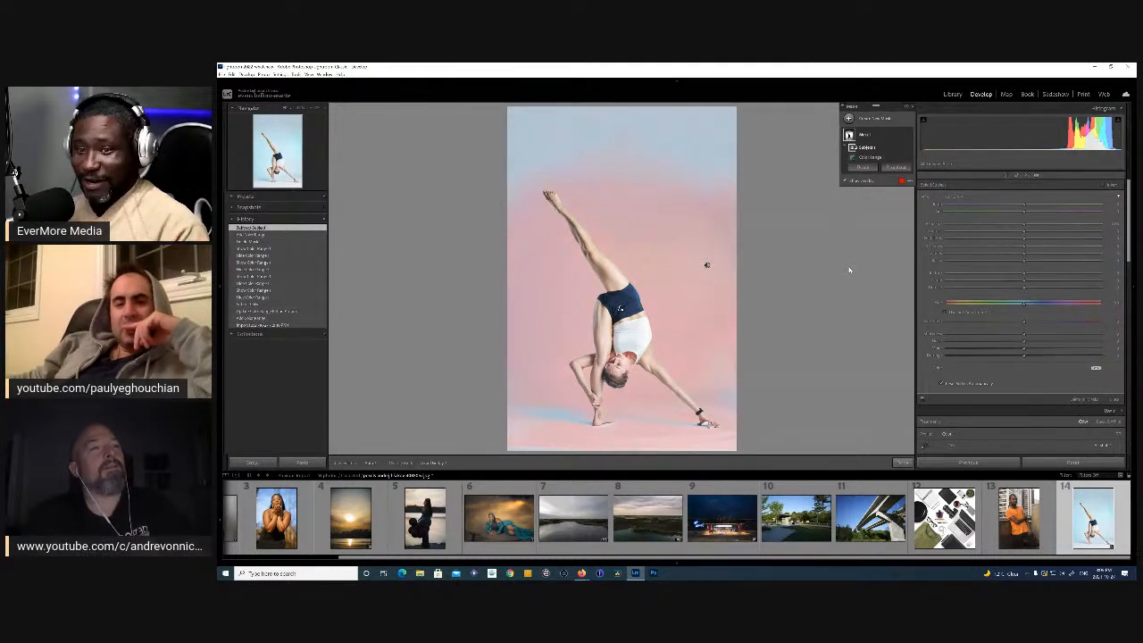
- Raise the Color Range component's Refine to nearly its maximum, and lower the mask's Hue to turn the backdrop yellow-green
left_click(878, 159)
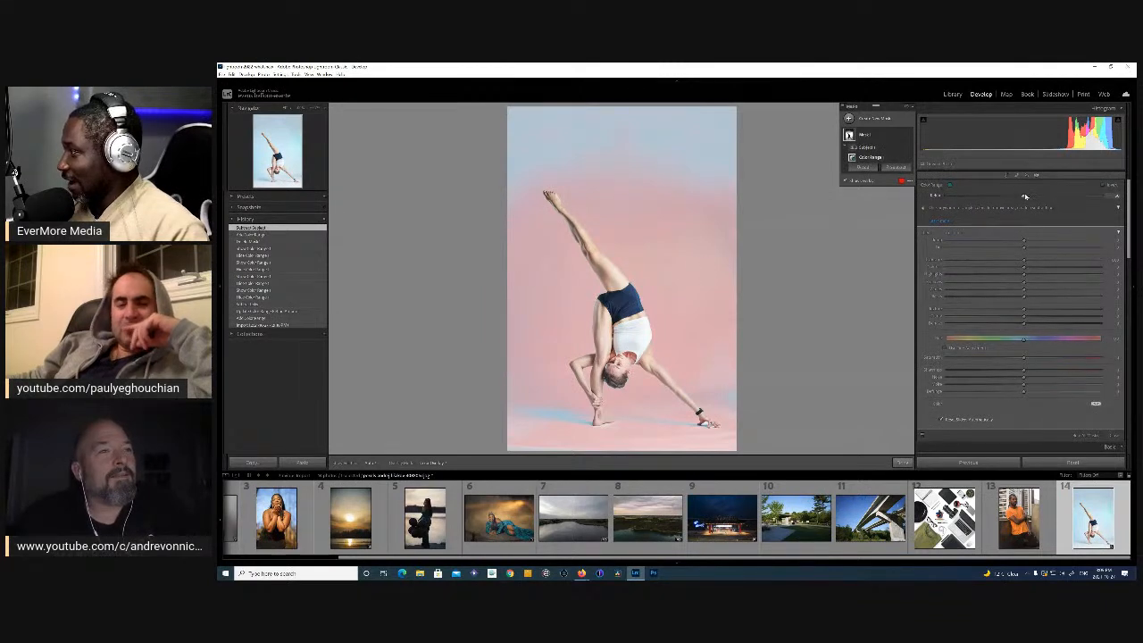
left_click_drag(1027, 198, 1047, 204)
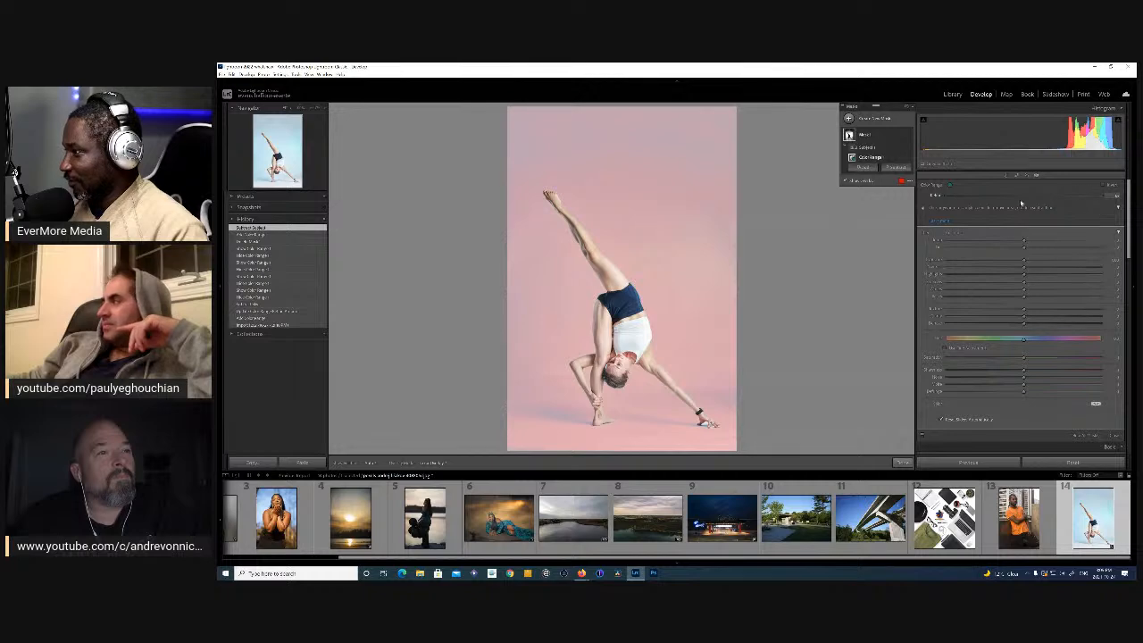
left_click_drag(1022, 203, 1033, 207)
left_click_drag(1102, 218, 1105, 219)
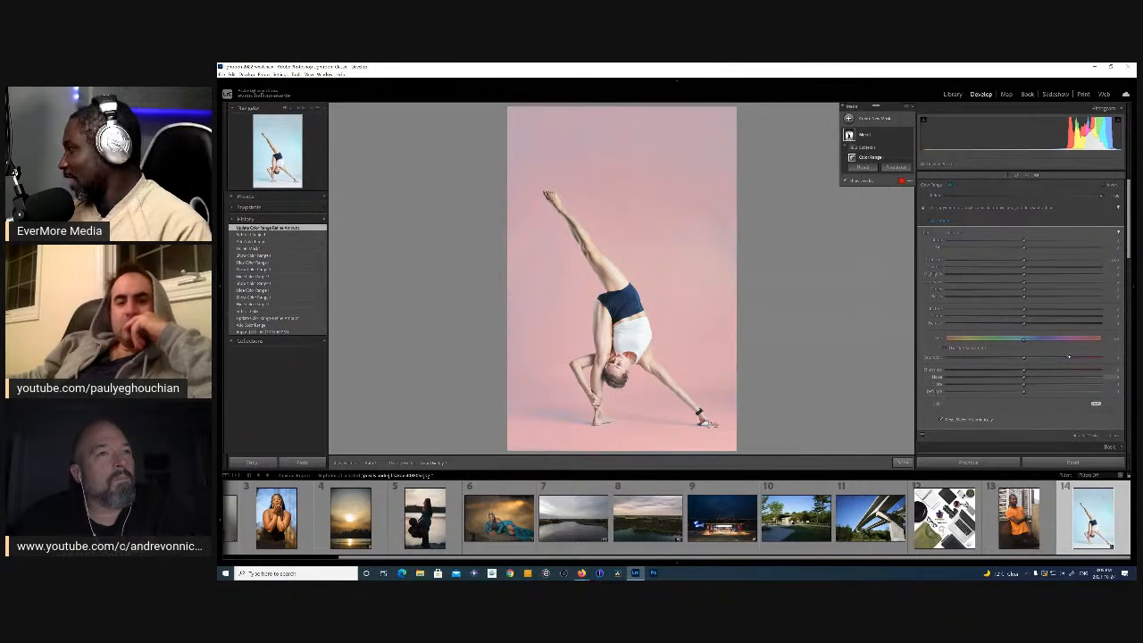
left_click_drag(1025, 342, 970, 339)
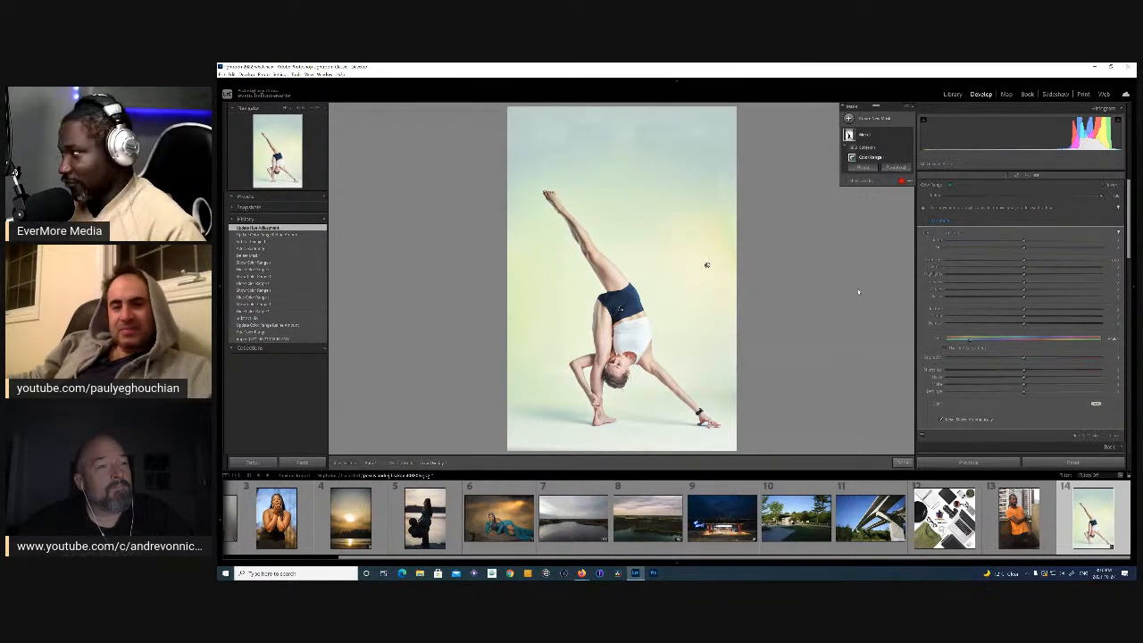
left_click(848, 118)
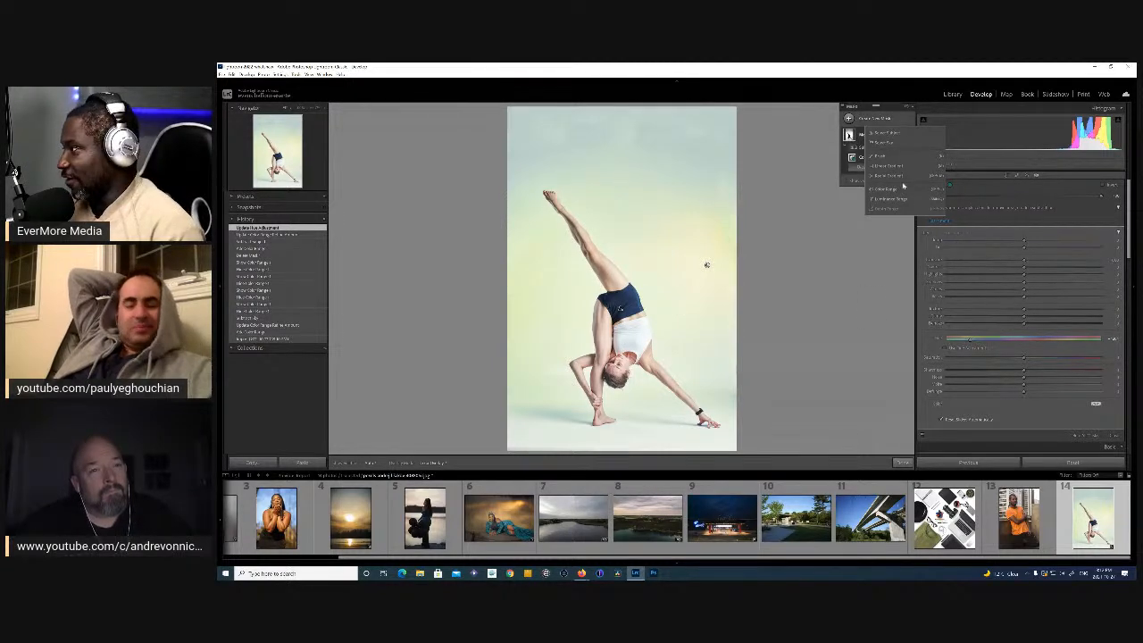
left_click(843, 108)
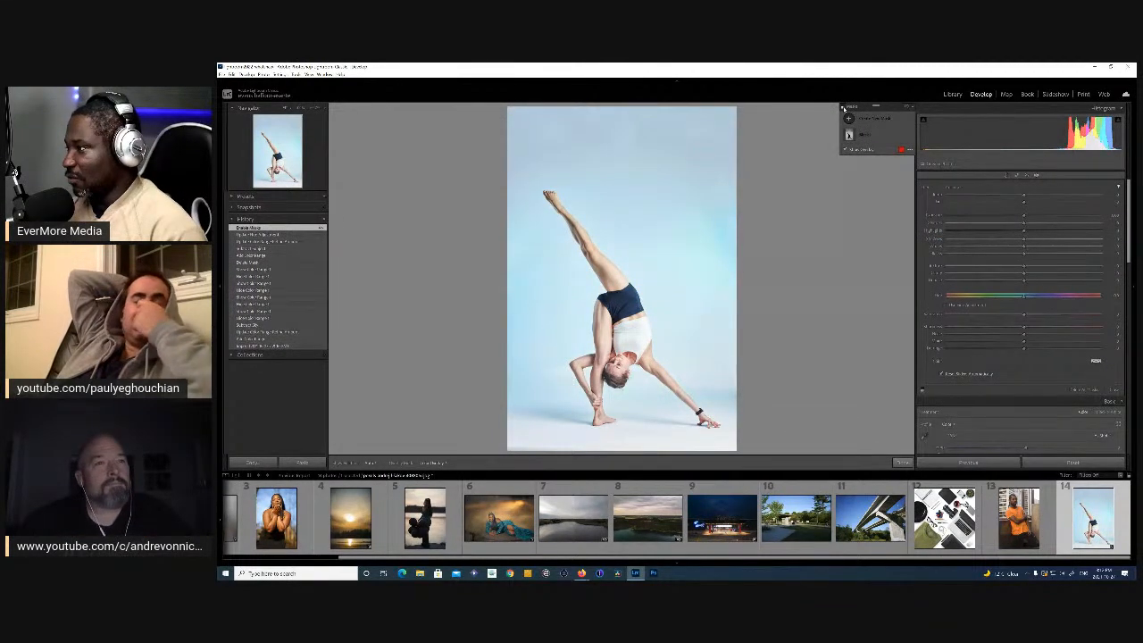
- Turn the dancer photo's masks back on, and globally edit the orange-shirt portrait with Shadows at maximum and Highlights lowered
left_click(842, 108)
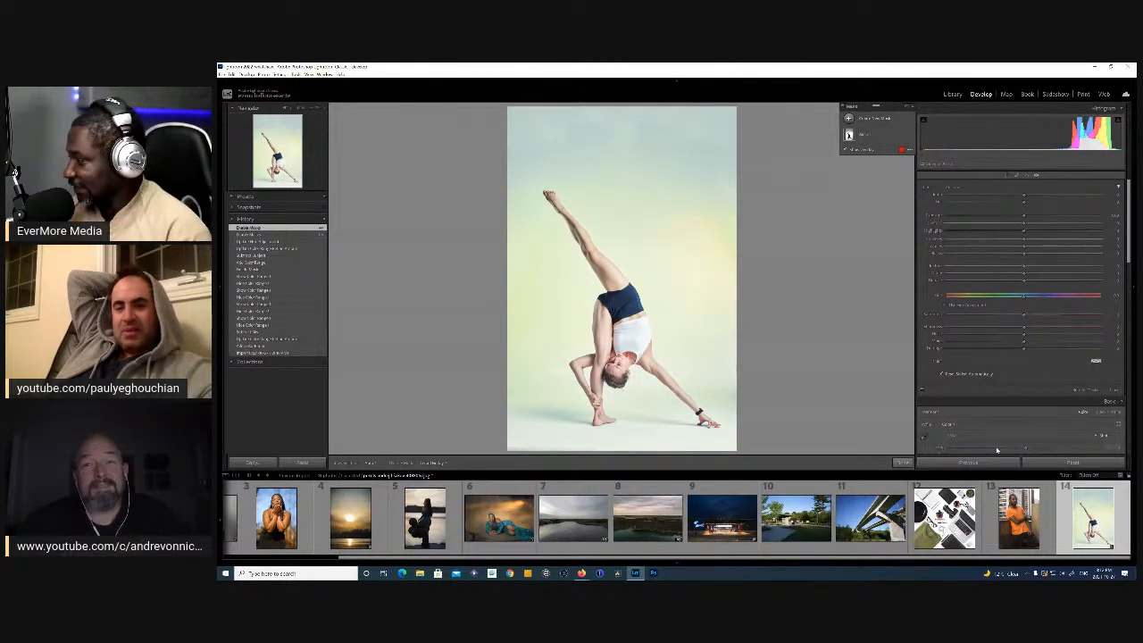
left_click(1025, 519)
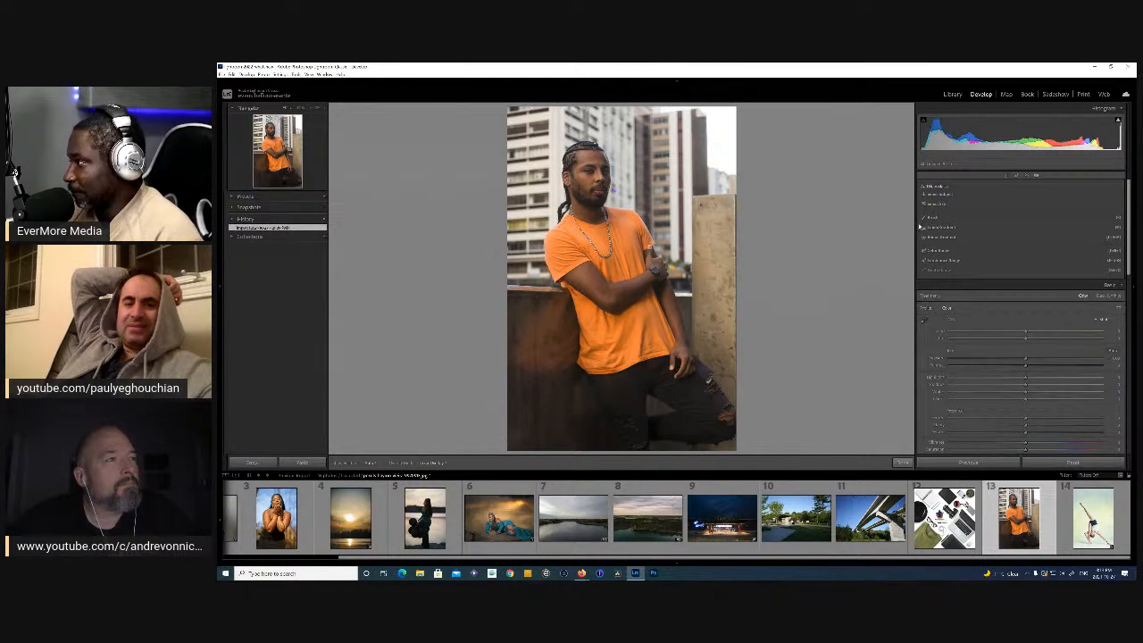
left_click(1037, 175)
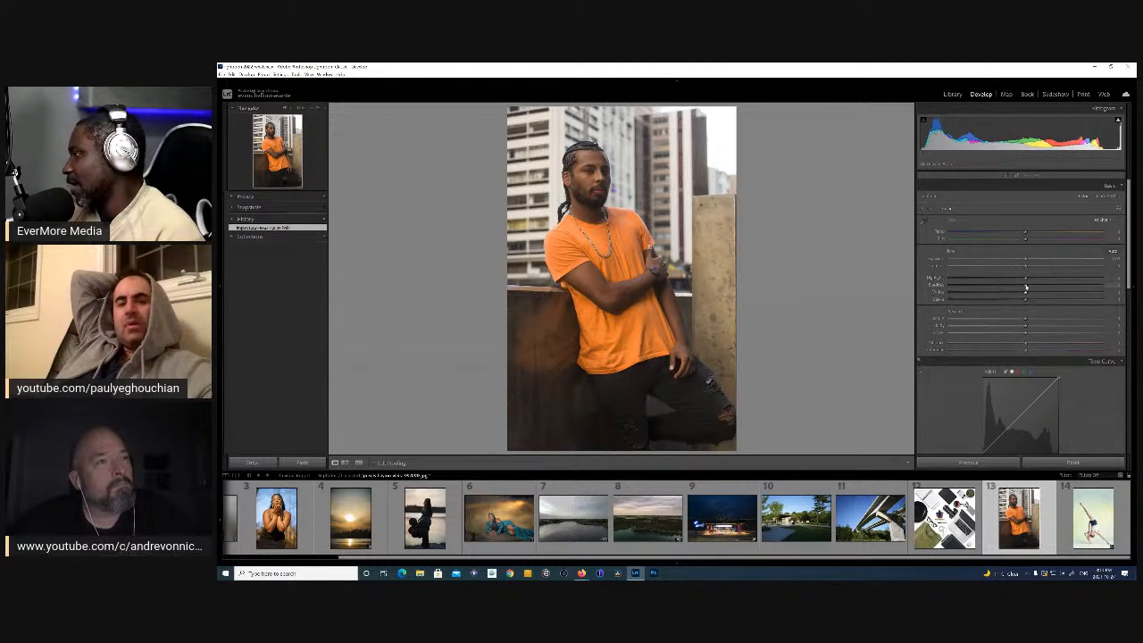
left_click_drag(1033, 282, 1128, 297)
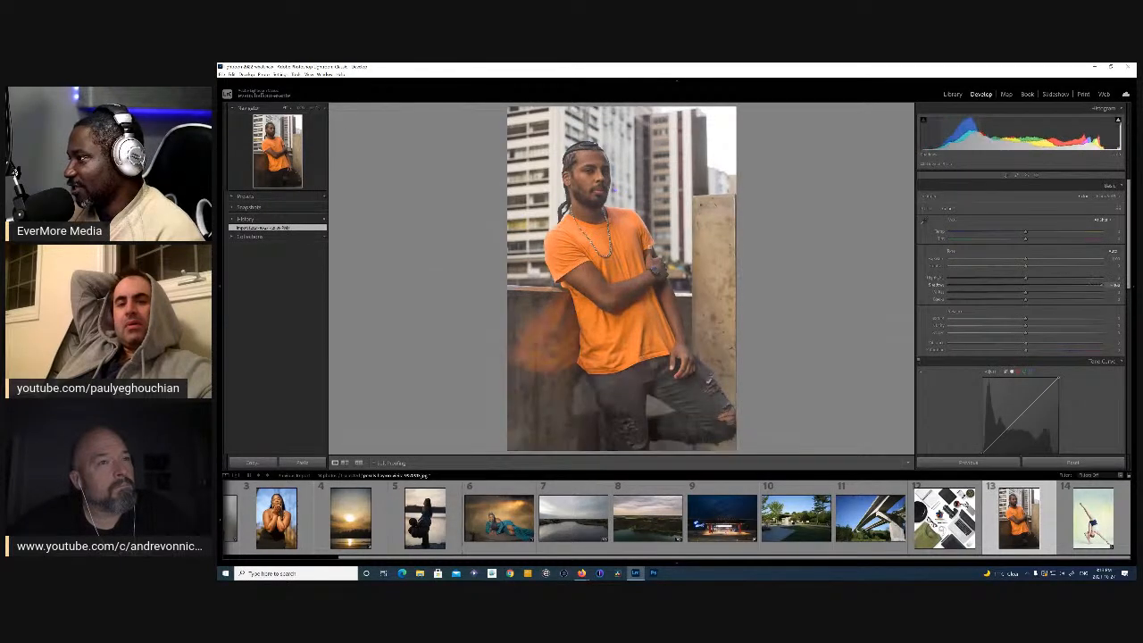
left_click_drag(1026, 280, 994, 278)
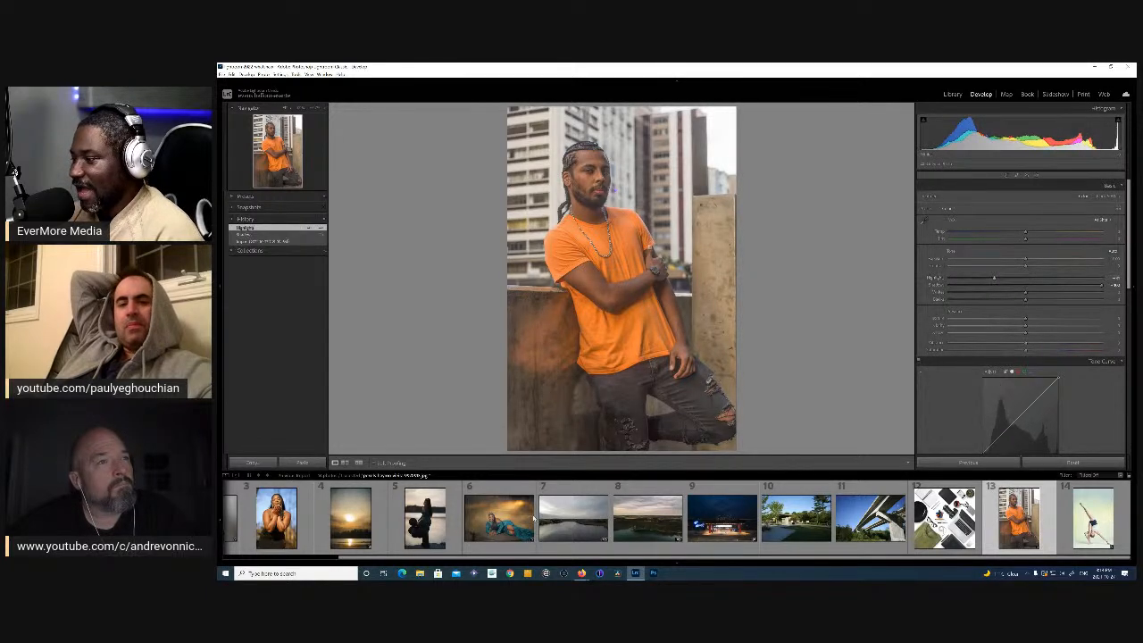
- Try global edits on the balloon portrait with maximum Shadows, warmer Temp, near-minimum Highlights and a tone curve, and reset them all
left_click(427, 527)
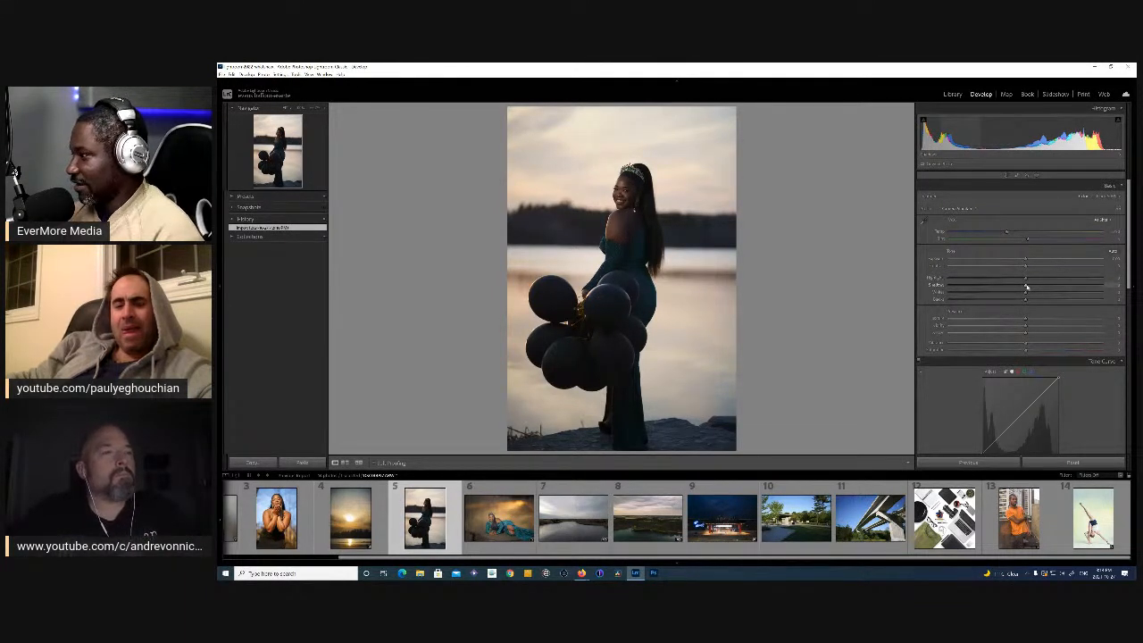
left_click_drag(1026, 285, 1103, 284)
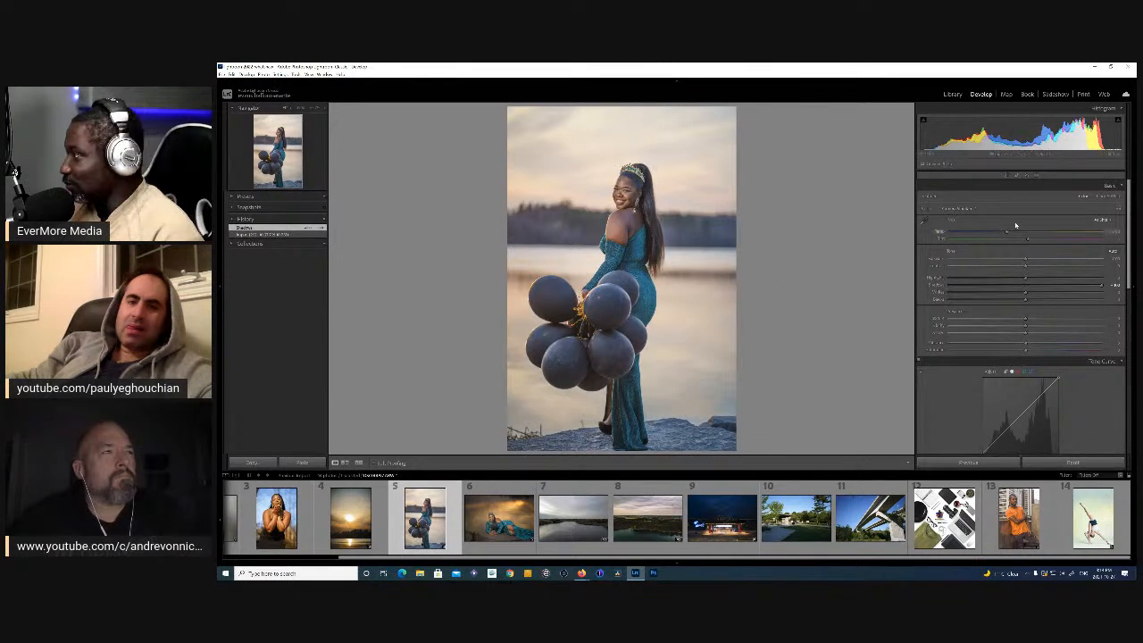
left_click_drag(1006, 234, 1011, 235)
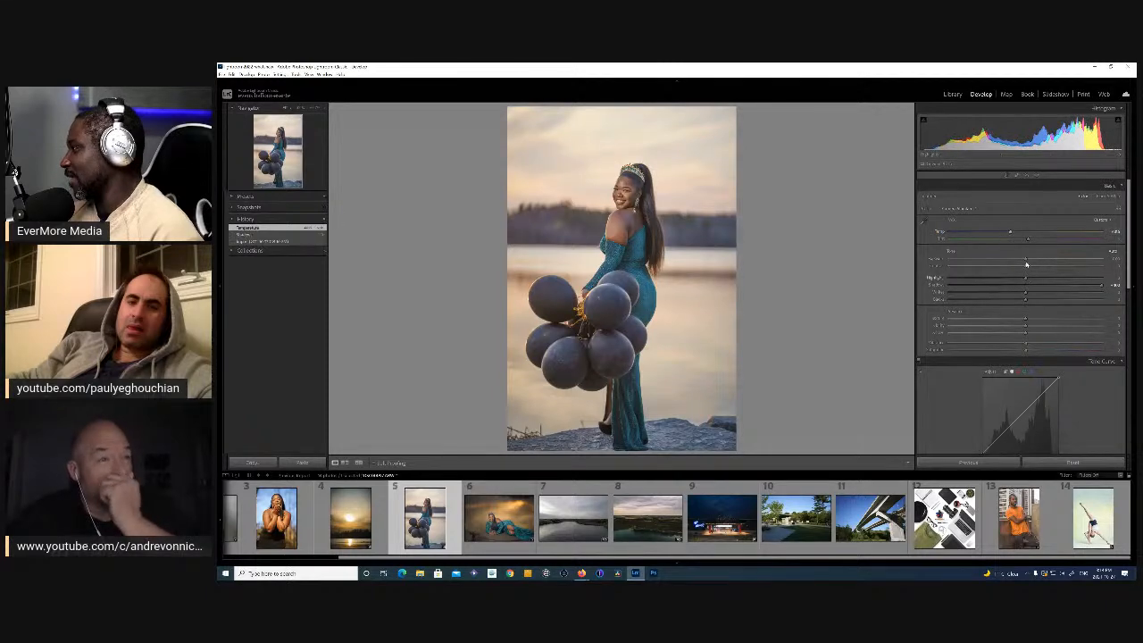
left_click_drag(1026, 280, 950, 278)
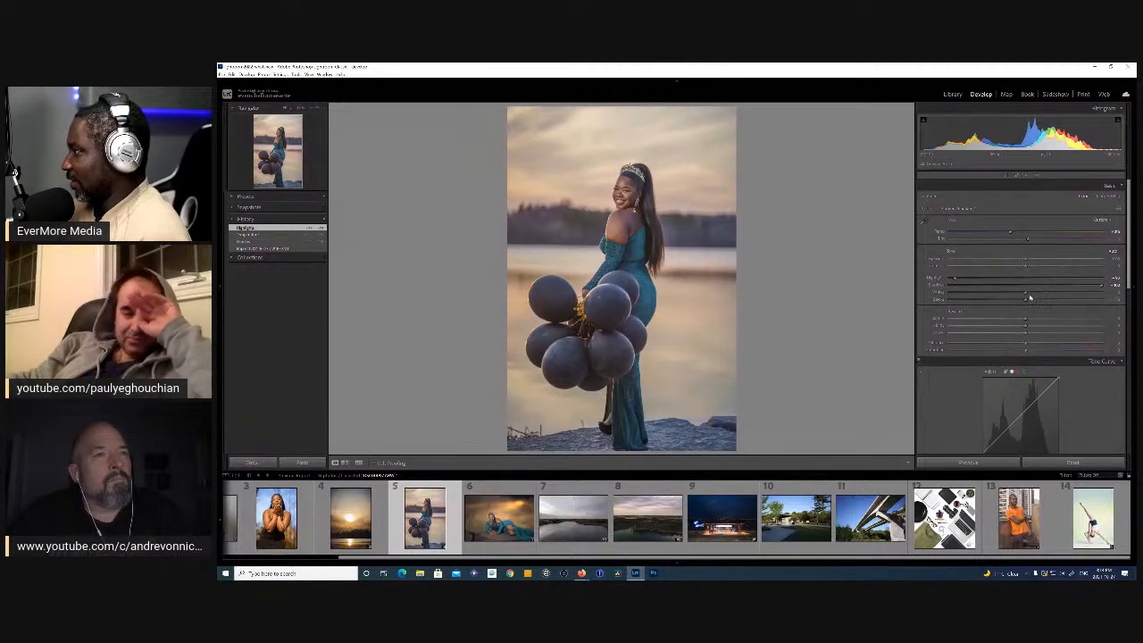
scroll(1018, 357, "down", 2)
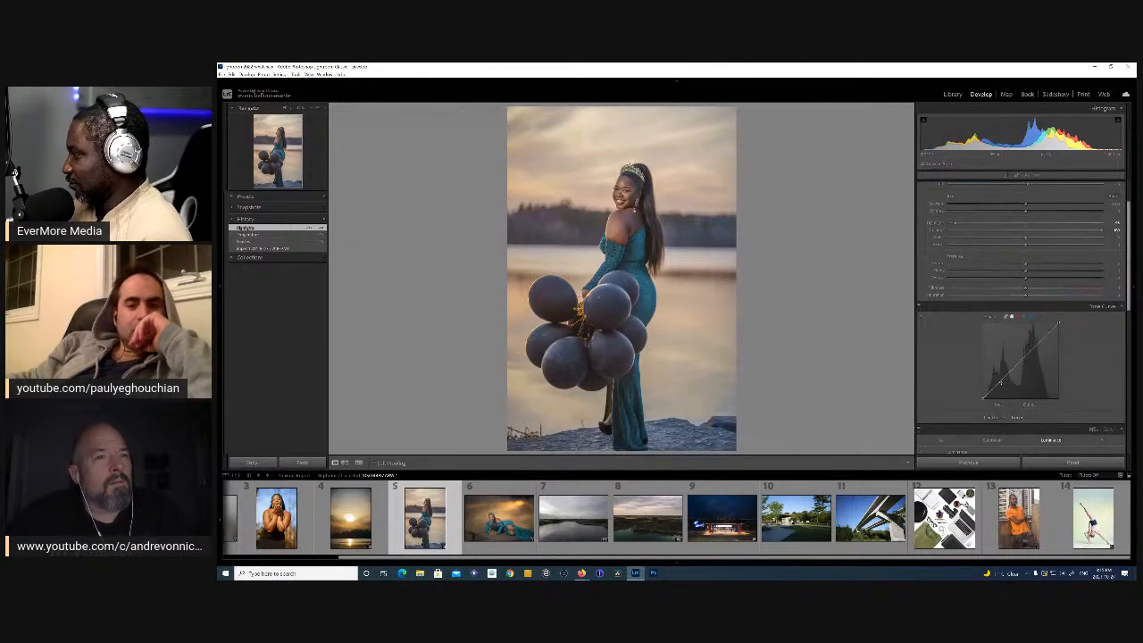
left_click_drag(1000, 382, 1023, 362)
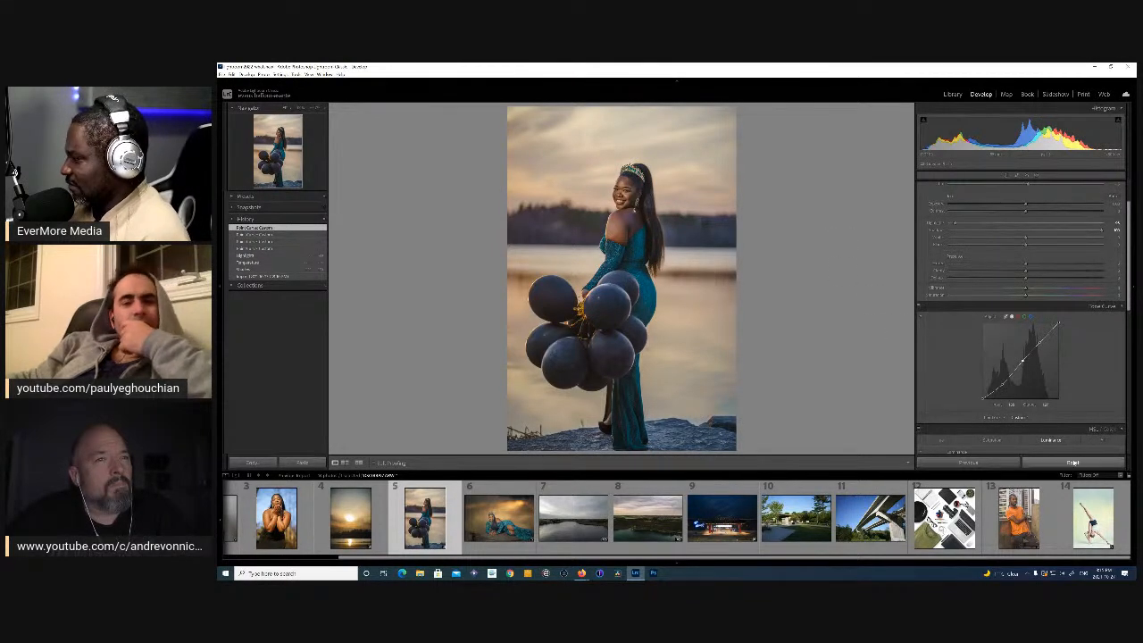
left_click(1081, 463)
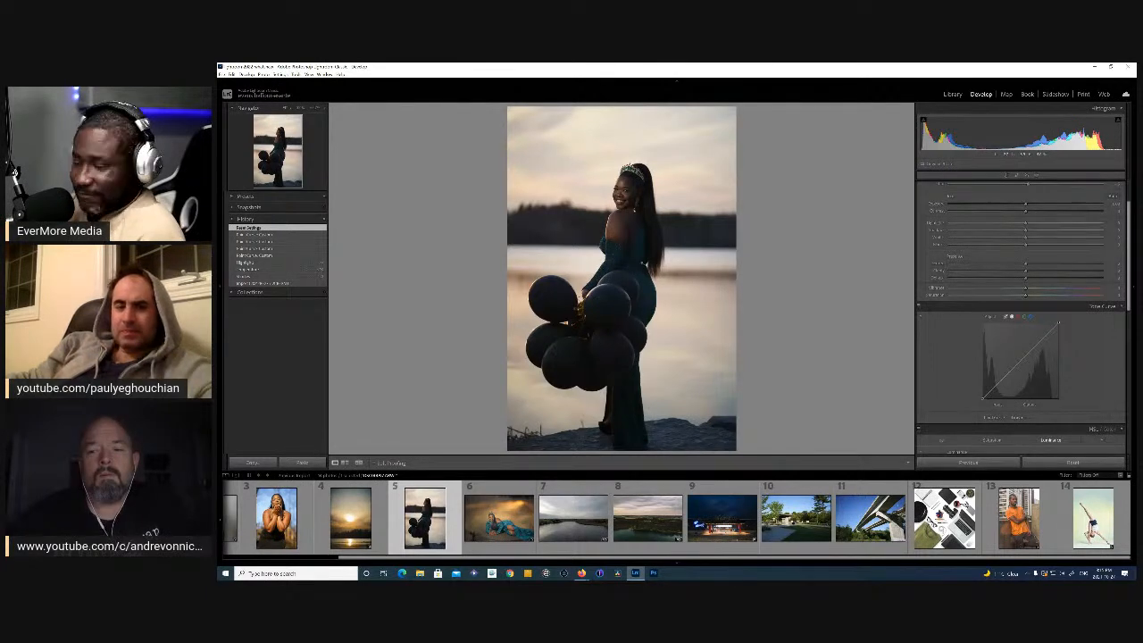
- Mask the woman with Select Subject, and brighten her with higher Exposure and Shadows and slightly lower Contrast
left_click(1037, 176)
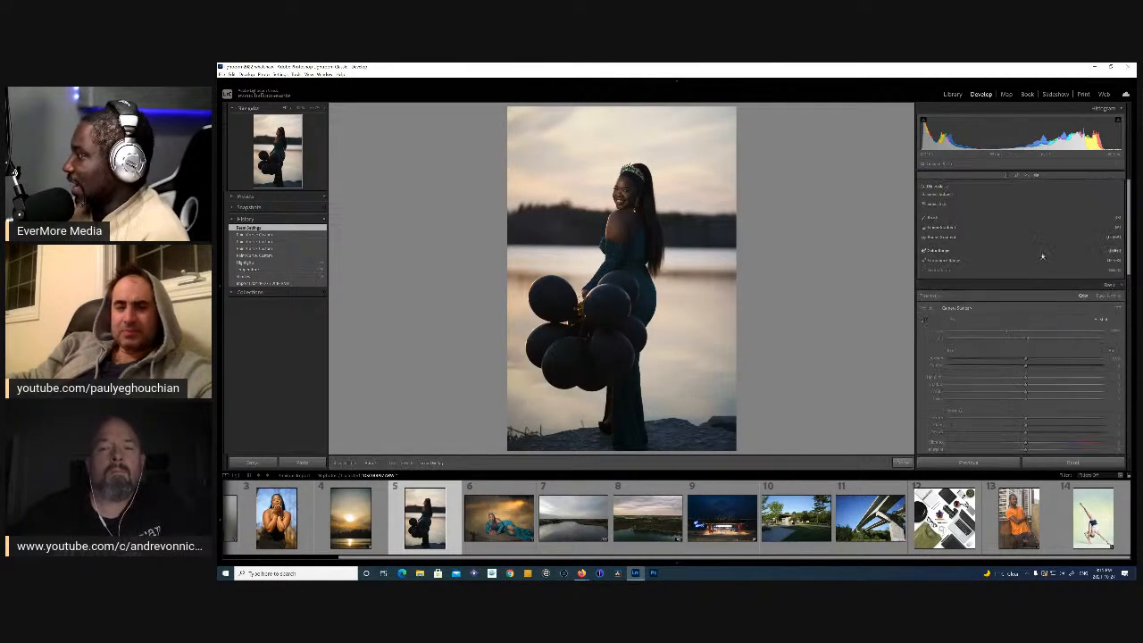
left_click(942, 202)
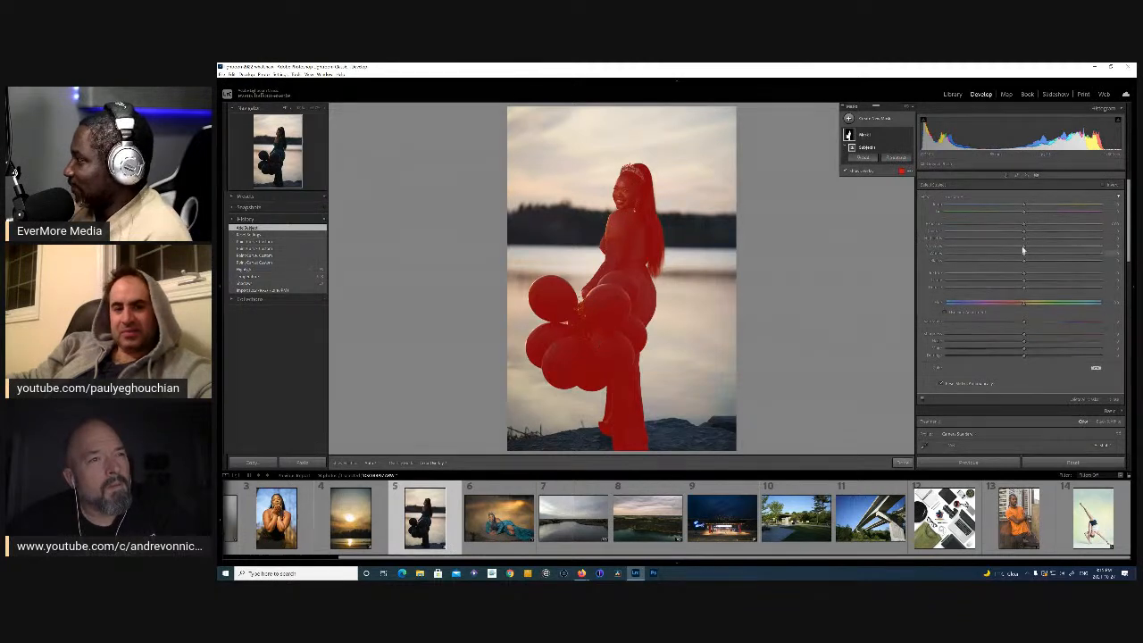
left_click_drag(1024, 226, 1039, 233)
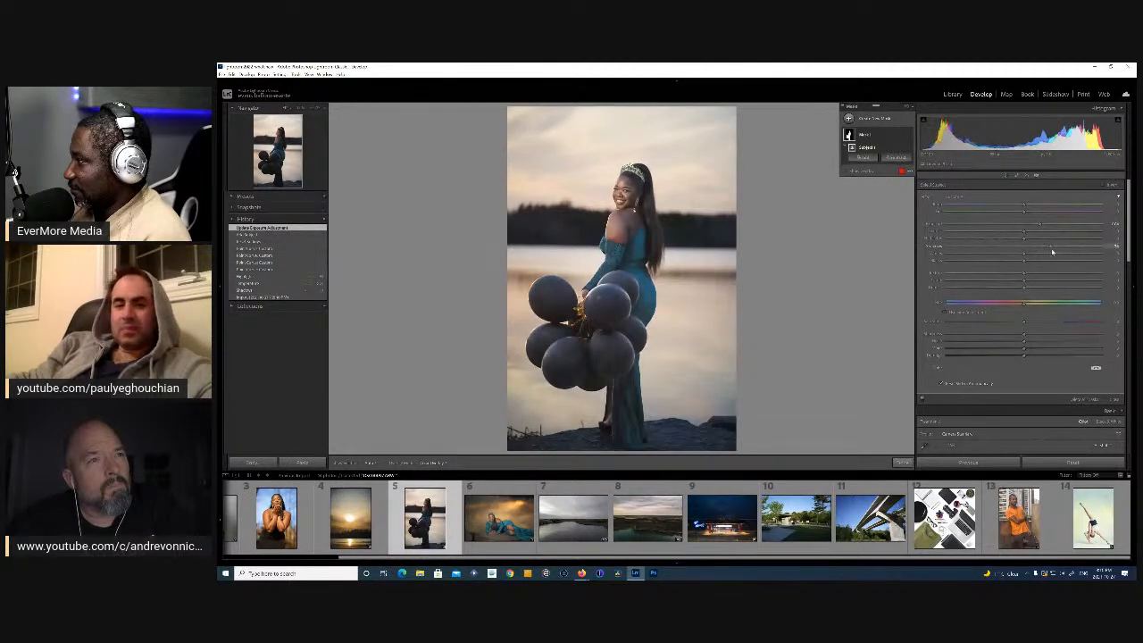
left_click_drag(1050, 251, 1048, 250)
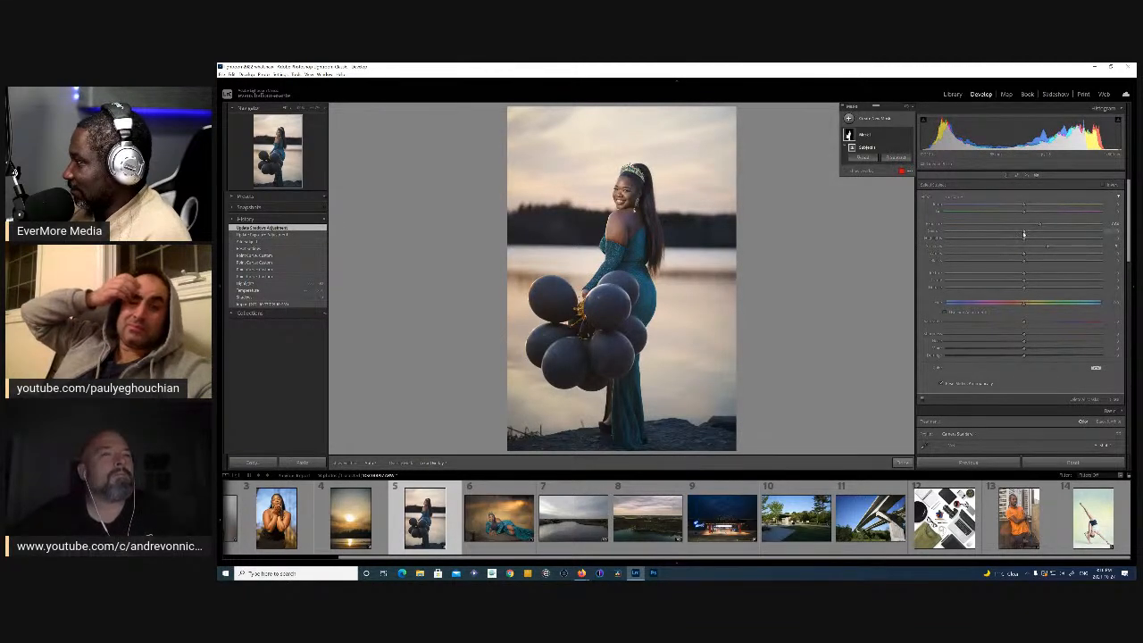
left_click_drag(1024, 233, 1017, 233)
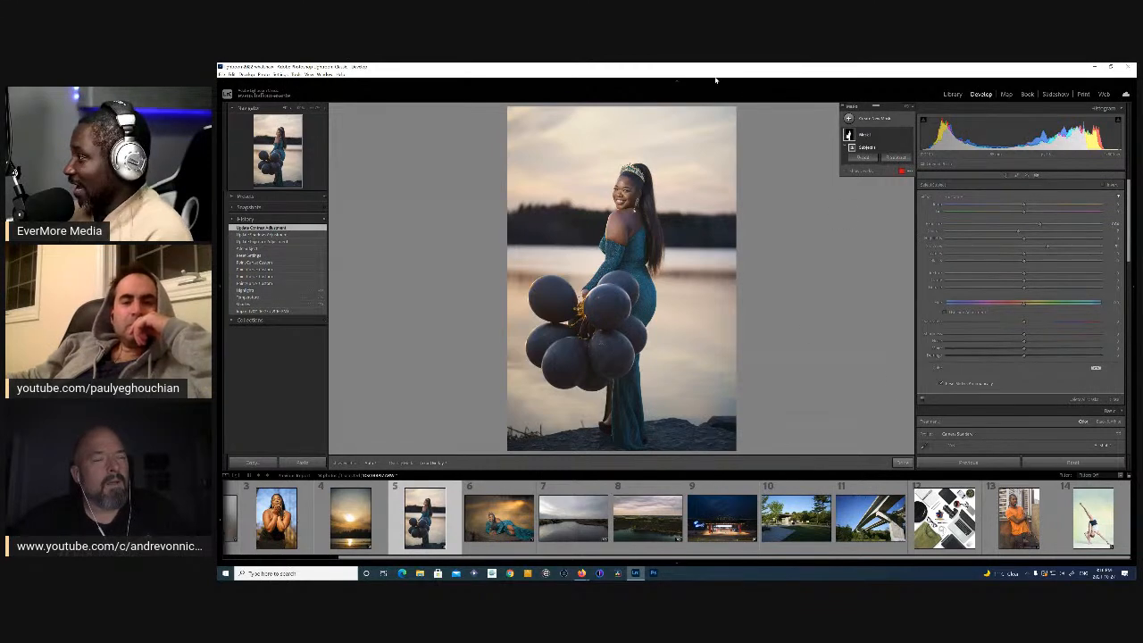
- Duplicate the subject mask, reset the copy's adjustments, and invert the copy to cover the background
left_click(897, 131)
mouse_move(897, 148)
left_click(897, 156)
left_click(876, 136)
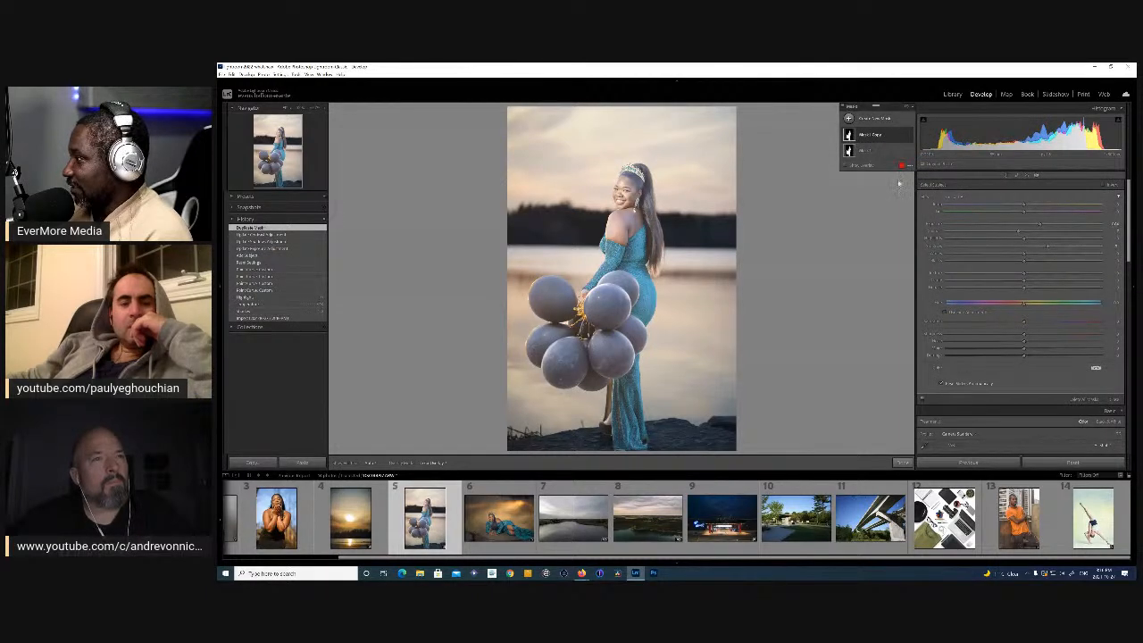
double_click(924, 196)
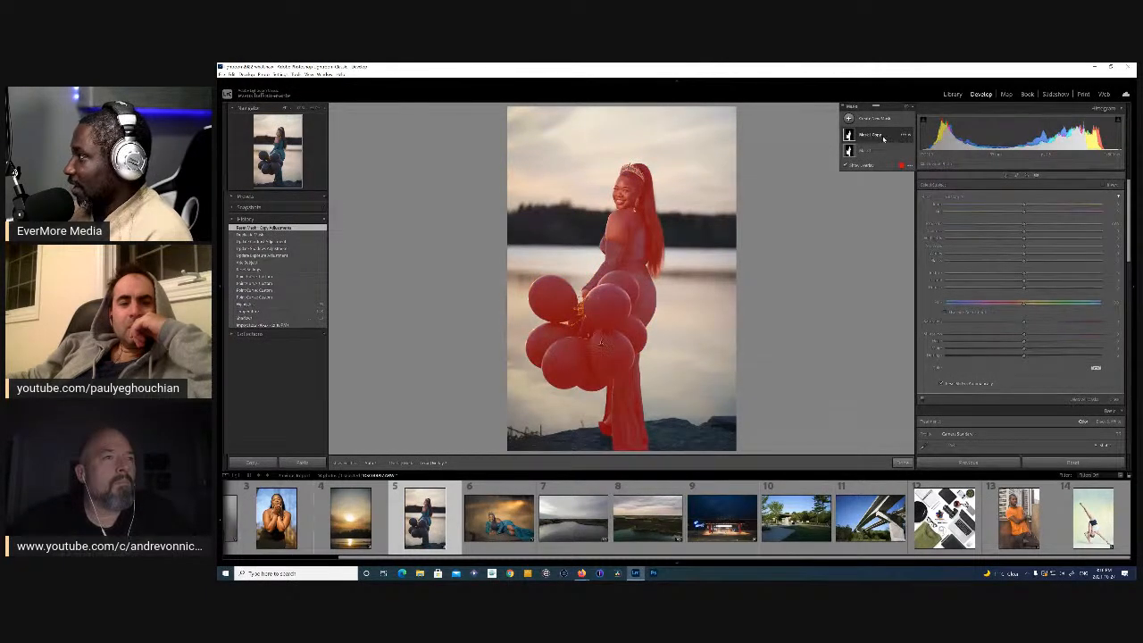
left_click(1109, 186)
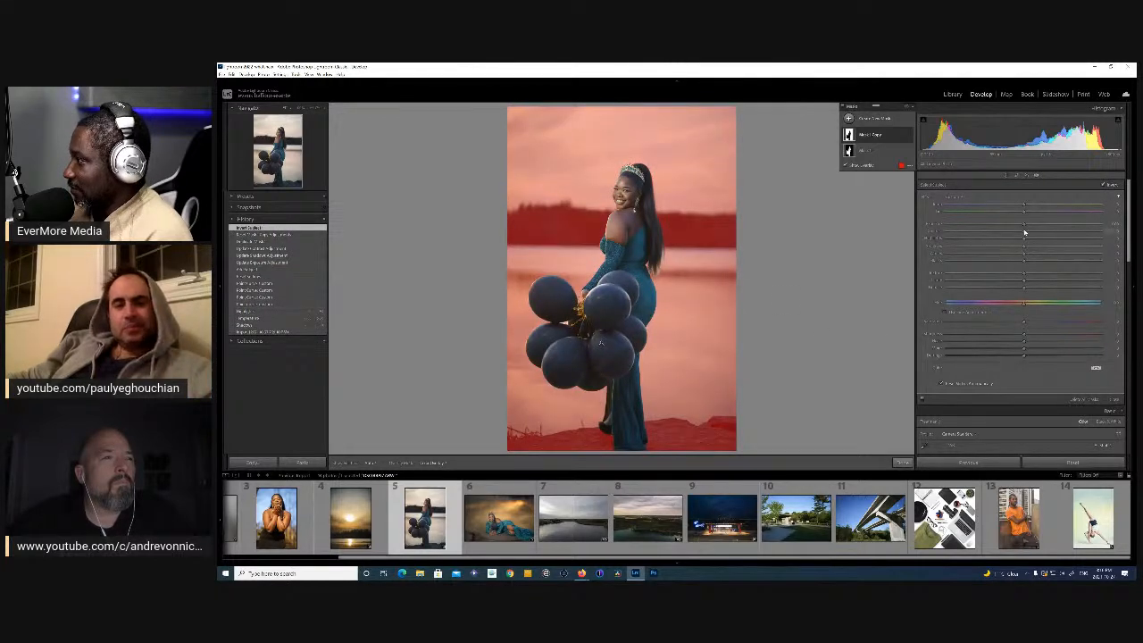
- Tone the background copy with slightly lower Exposure, near-minimum Highlights and raised Shadows, and compare the photo with masks off and on
left_click_drag(1024, 225, 949, 239)
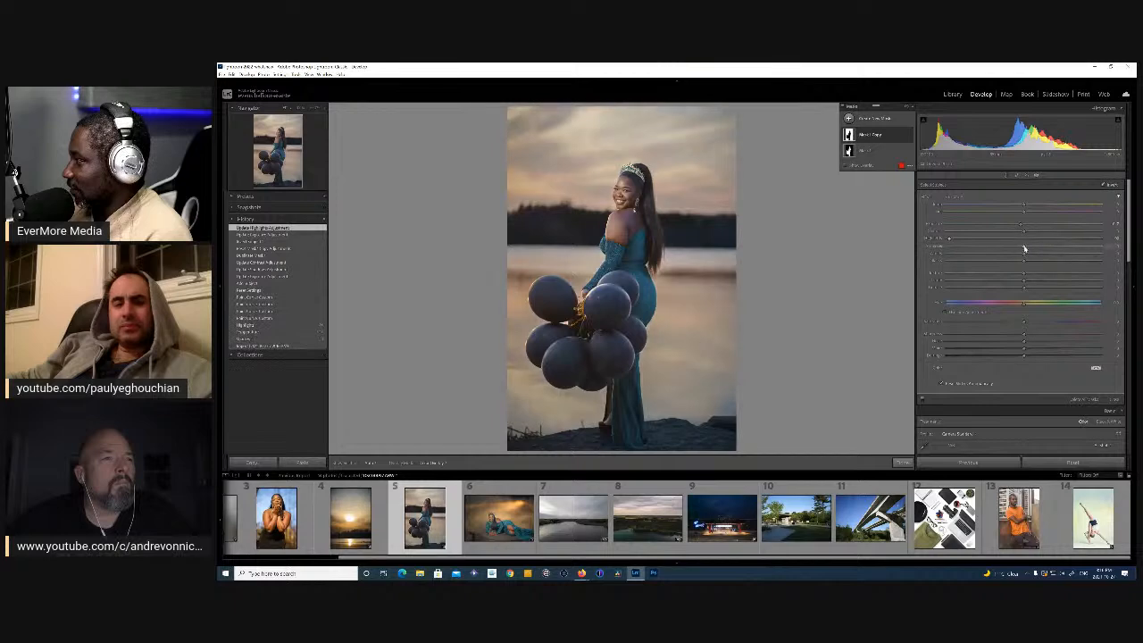
left_click_drag(1031, 249, 1039, 250)
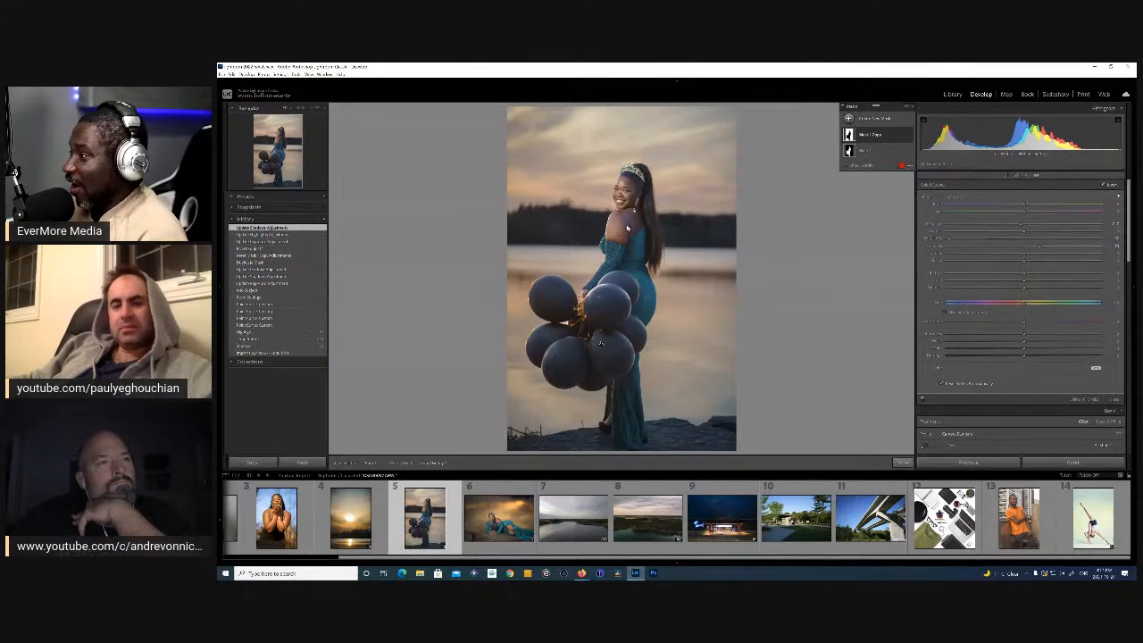
left_click(843, 107)
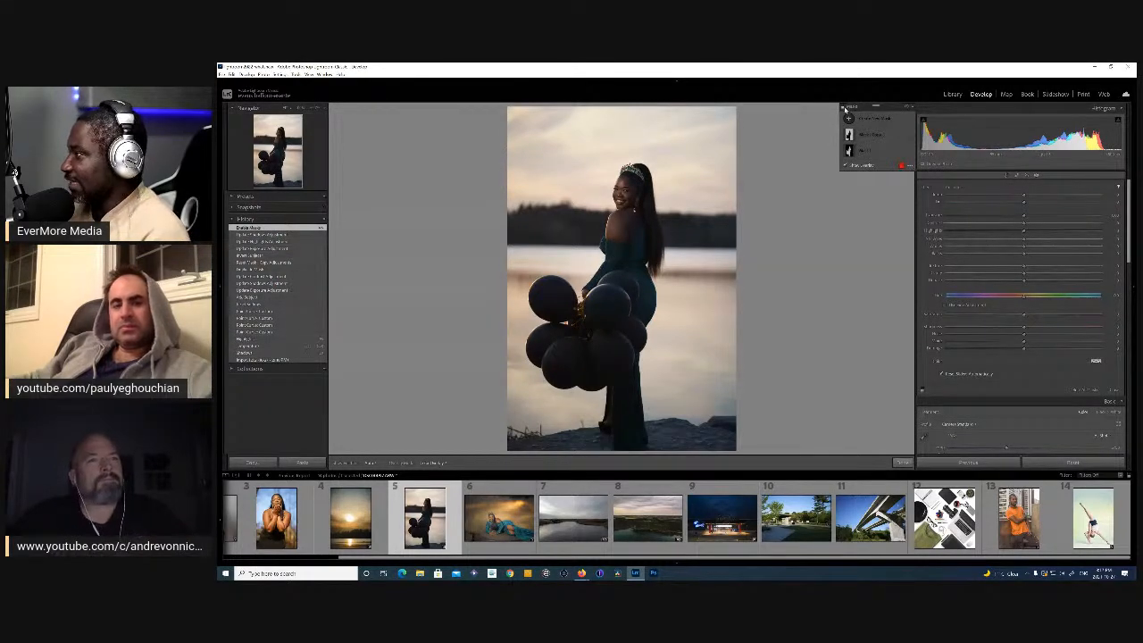
left_click(843, 108)
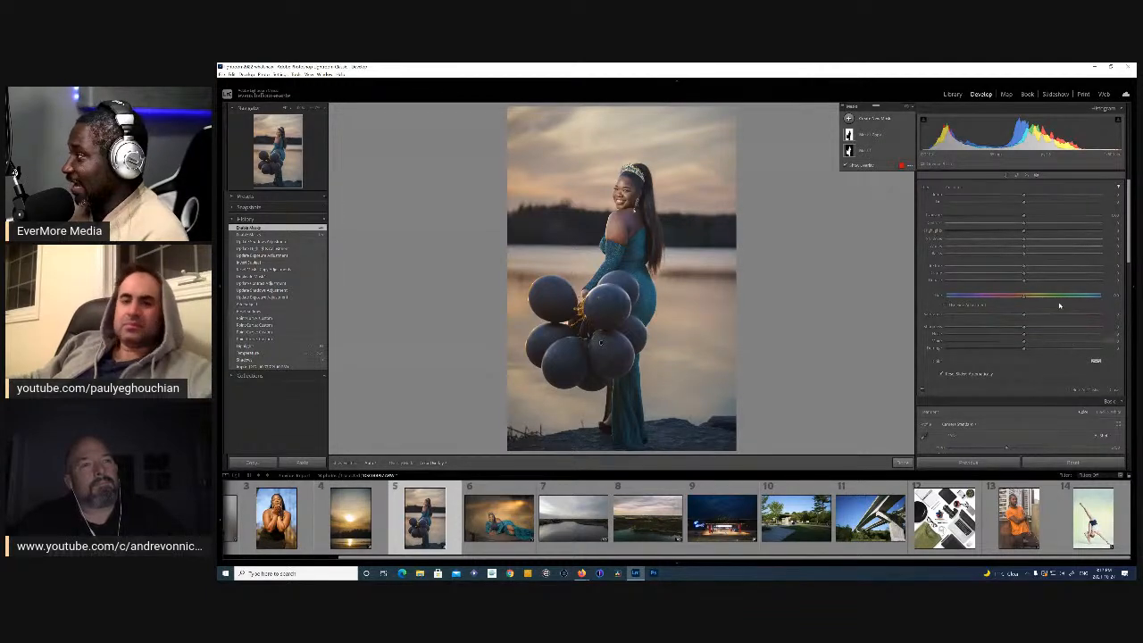
- Leave masking and globally refine the balloon portrait, slightly lowering Highlights, Blacks and Contrast and slightly raising Shadows
left_click(1036, 175)
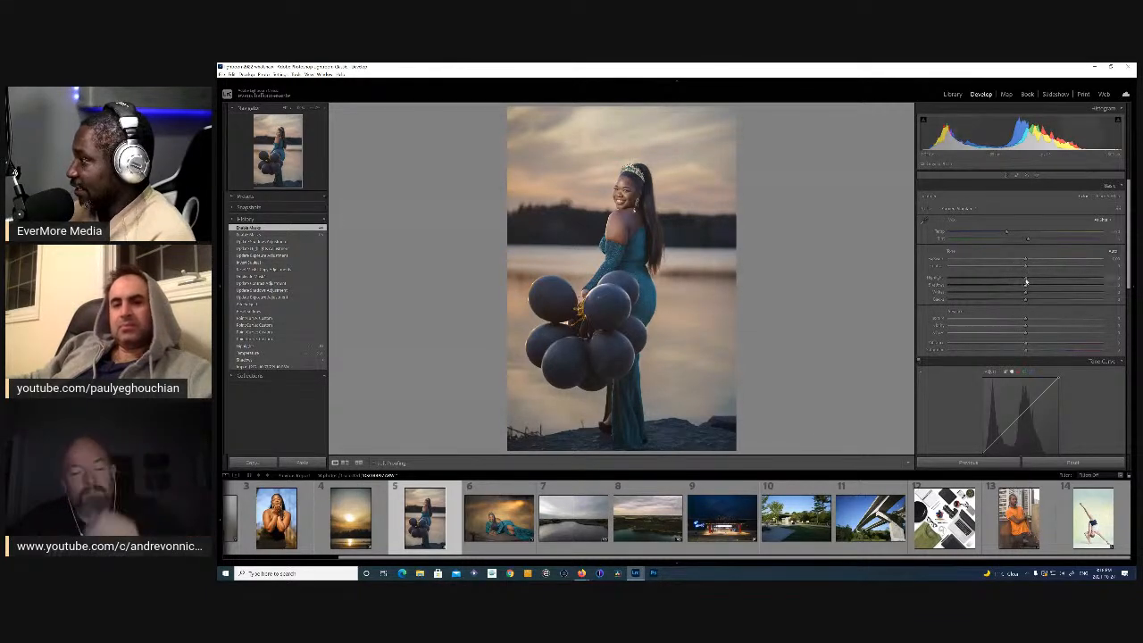
left_click_drag(1026, 282, 1015, 279)
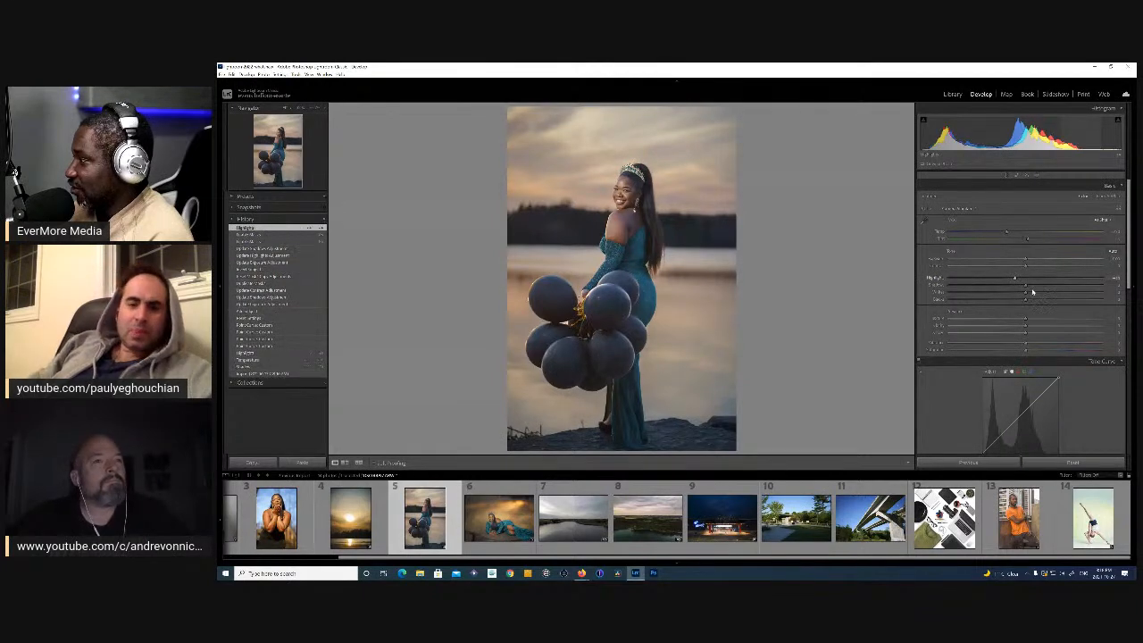
left_click_drag(1033, 287, 1006, 300)
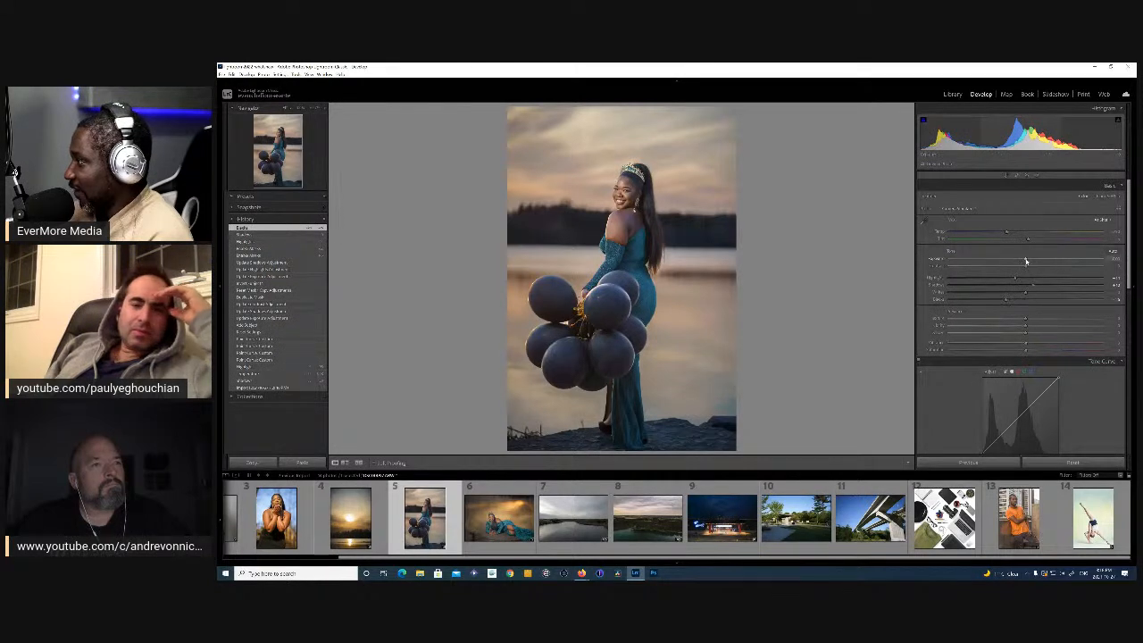
left_click_drag(1026, 268, 1010, 267)
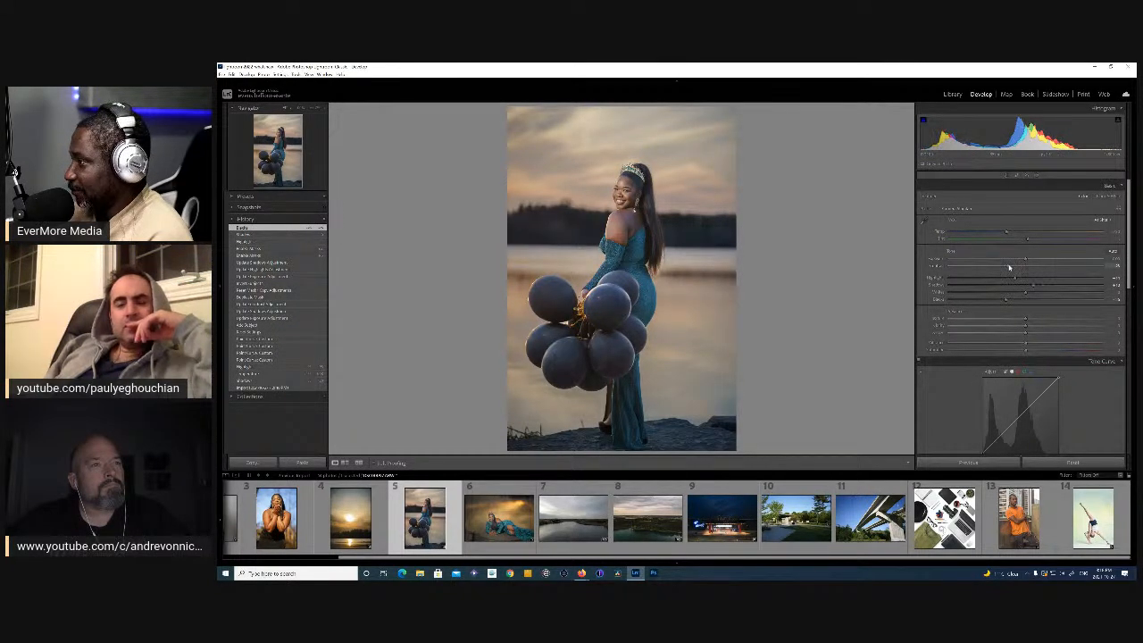
- Adjust the balloon portrait's HSL Luminance by raising Yellow and slightly lowering Orange
scroll(1036, 357, "down", 6)
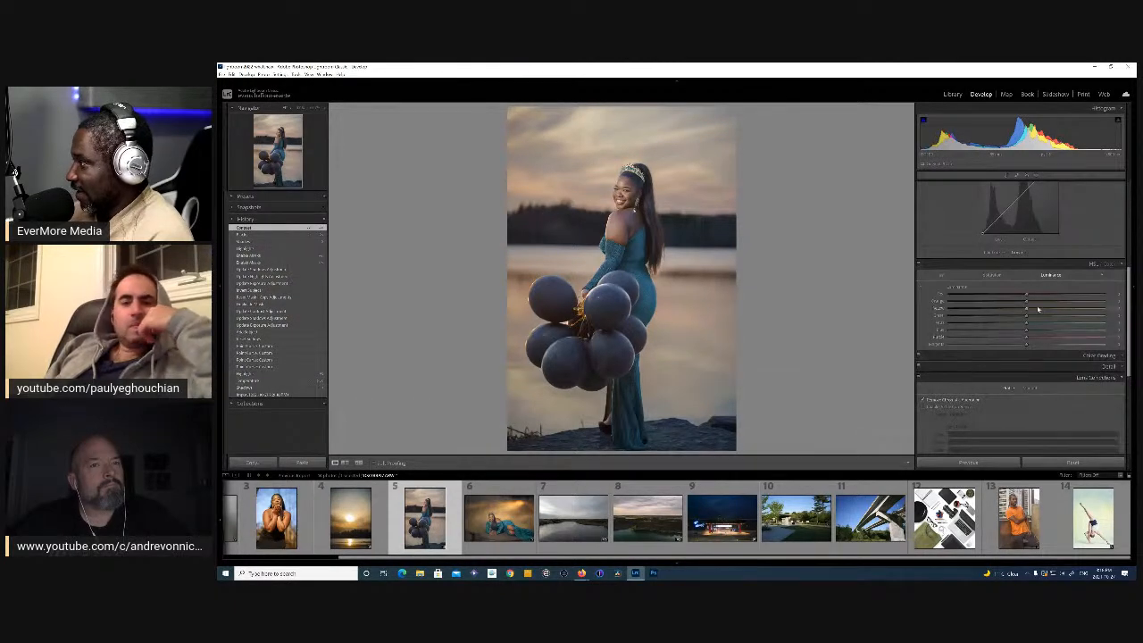
left_click_drag(1025, 308, 1003, 308)
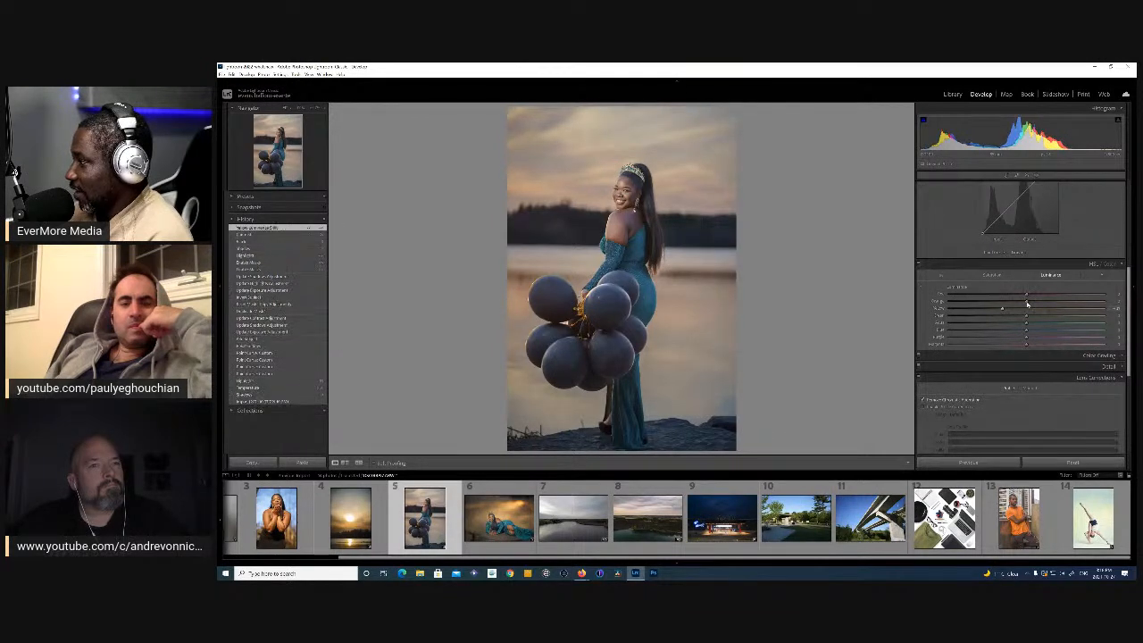
mouse_move(1023, 302)
left_mouse_down()
mouse_move(1049, 318)
mouse_move(1018, 301)
left_mouse_up()
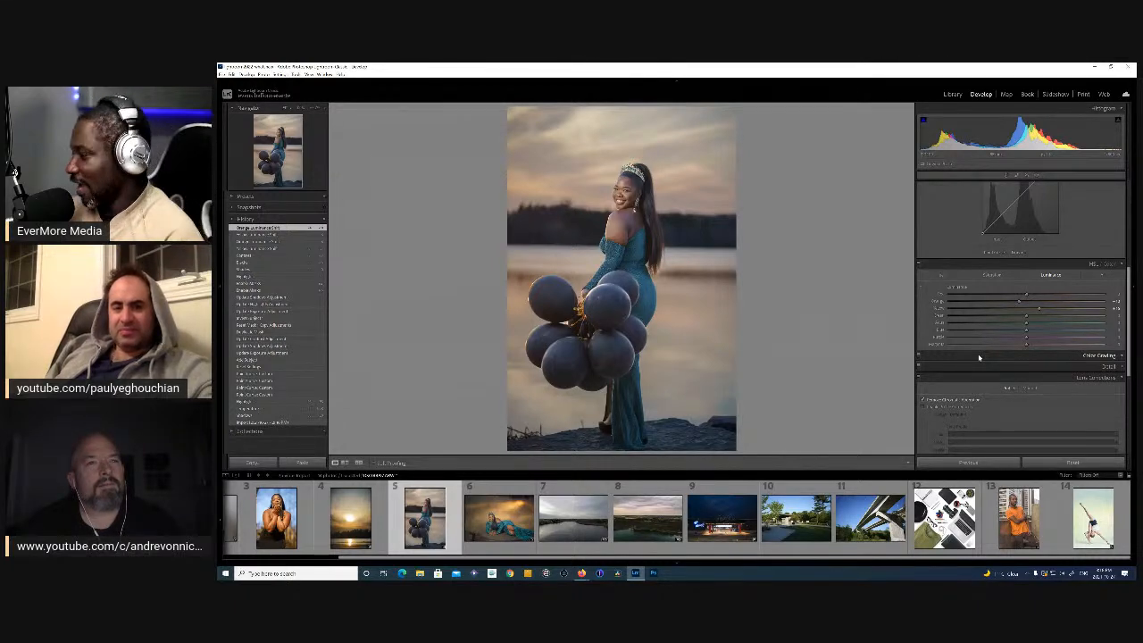
- Open the aerial photo of the lake and forest, and create a Luminance Range mask sampled from the dark trees
left_click(649, 522)
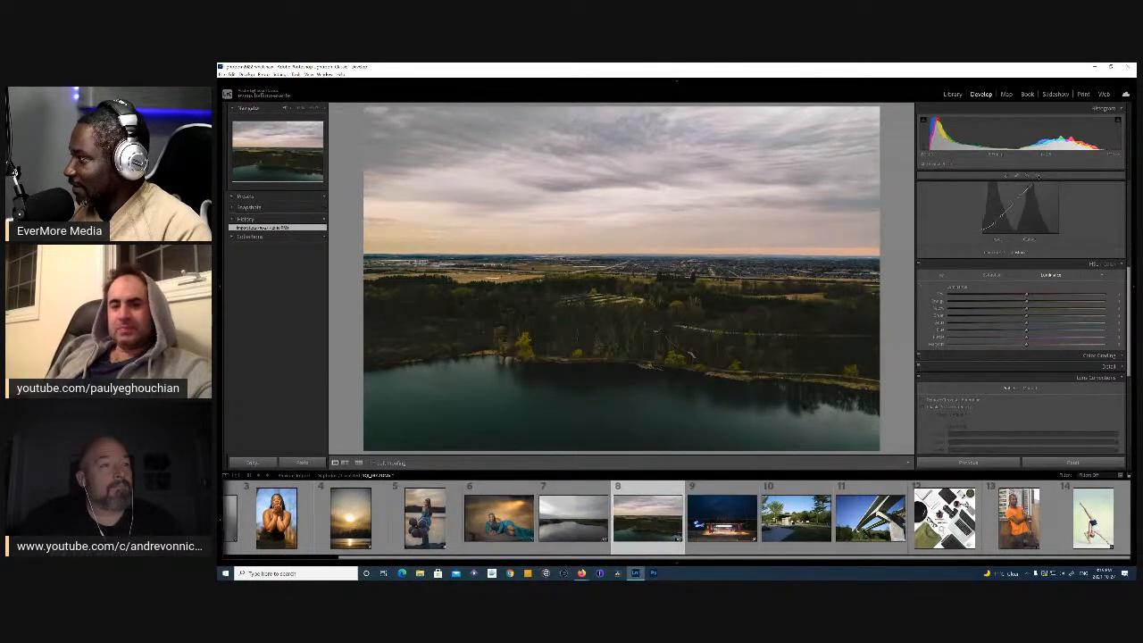
scroll(1033, 177, "up", 5)
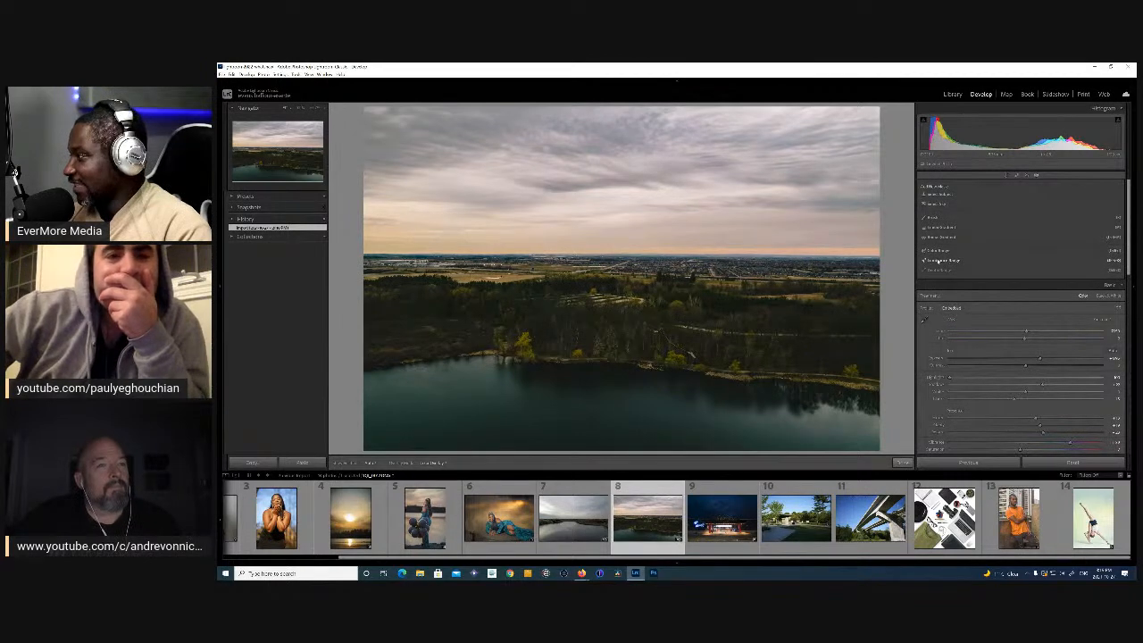
left_click(939, 262)
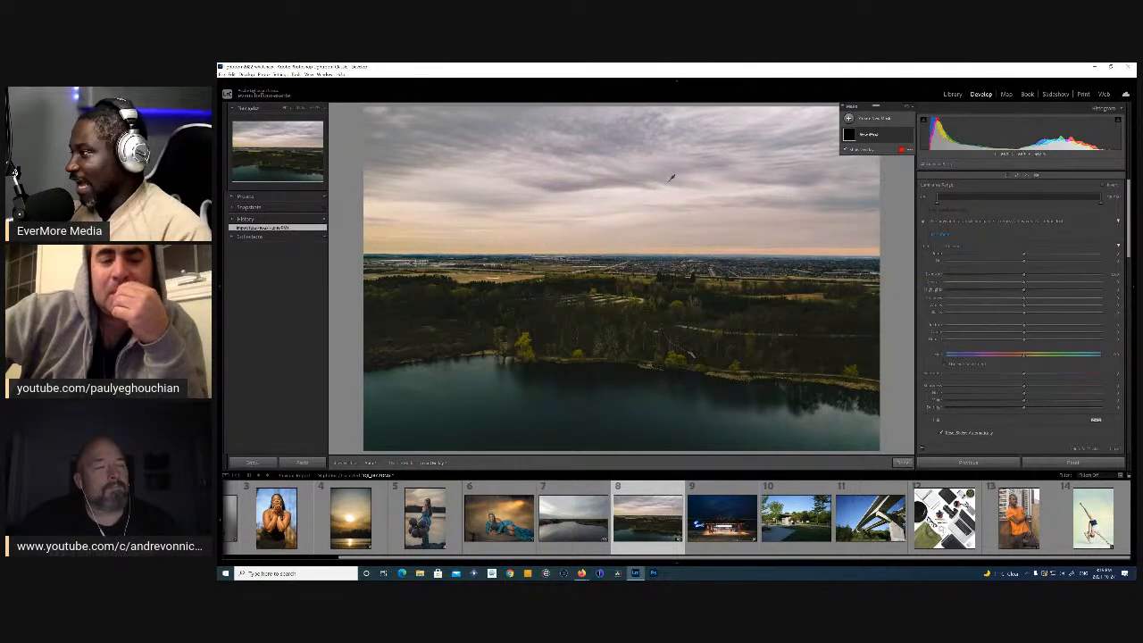
left_click(450, 309)
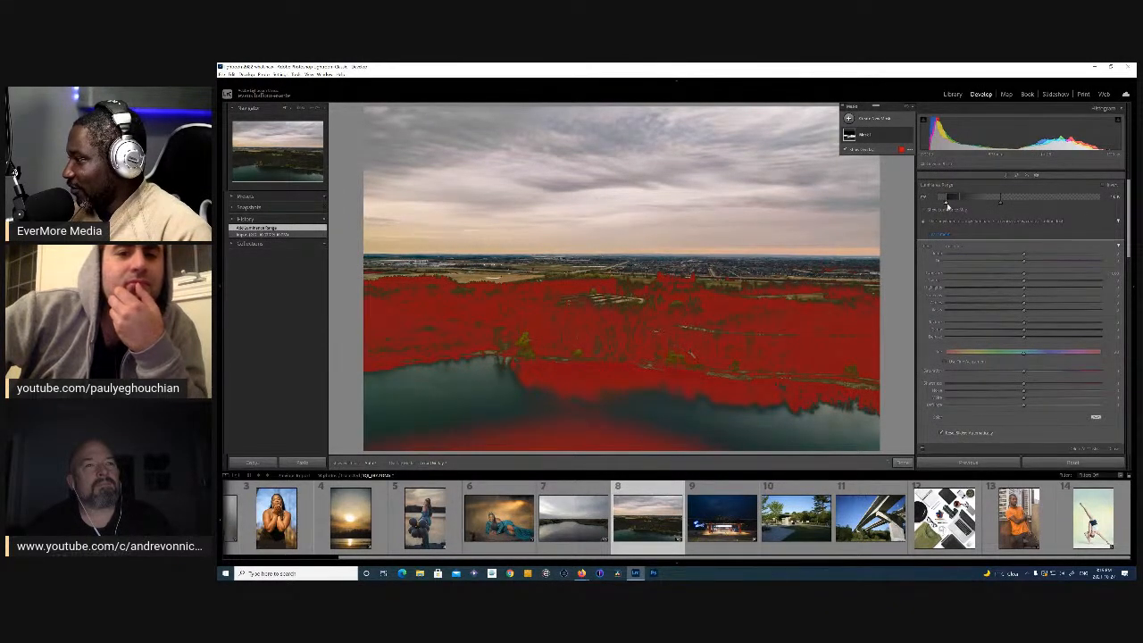
- Narrow the tree mask's luminance range toward the darkest tones and subtract the dark lake area along the photo's lower edge with a brush
mouse_move(955, 206)
left_mouse_down()
mouse_move(939, 208)
mouse_move(974, 201)
mouse_move(937, 197)
left_mouse_up()
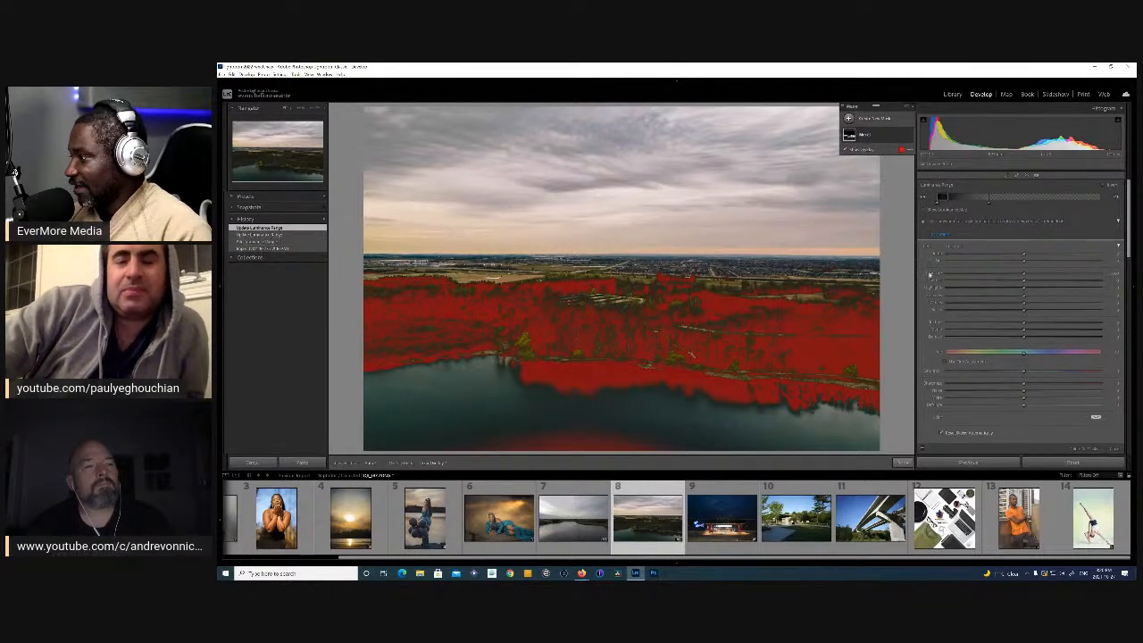
left_click(876, 140)
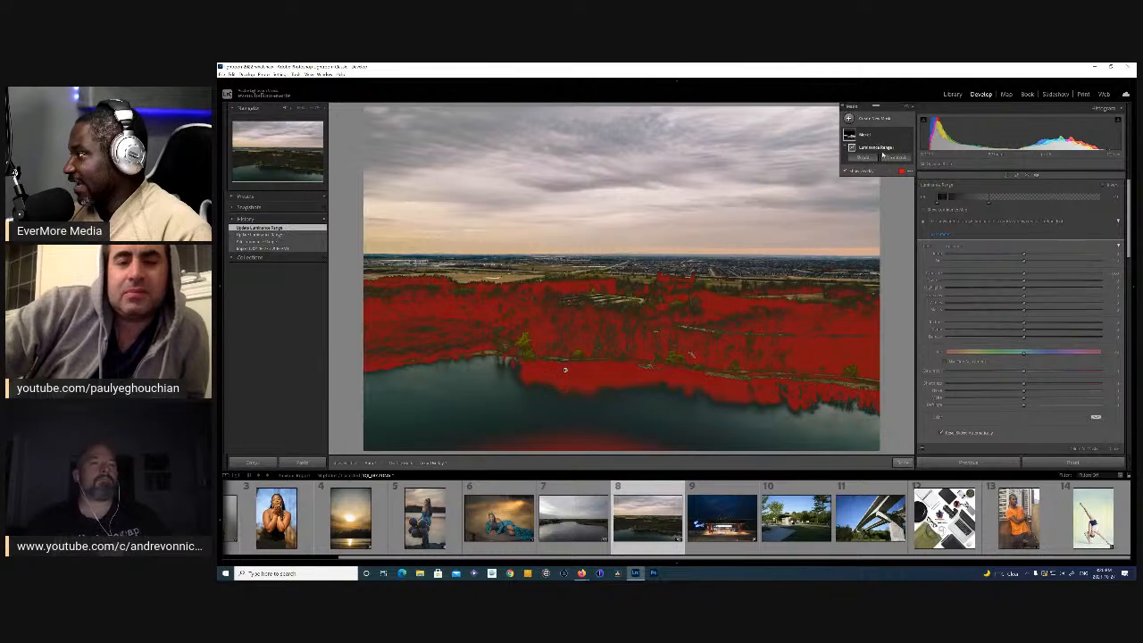
left_click(895, 159)
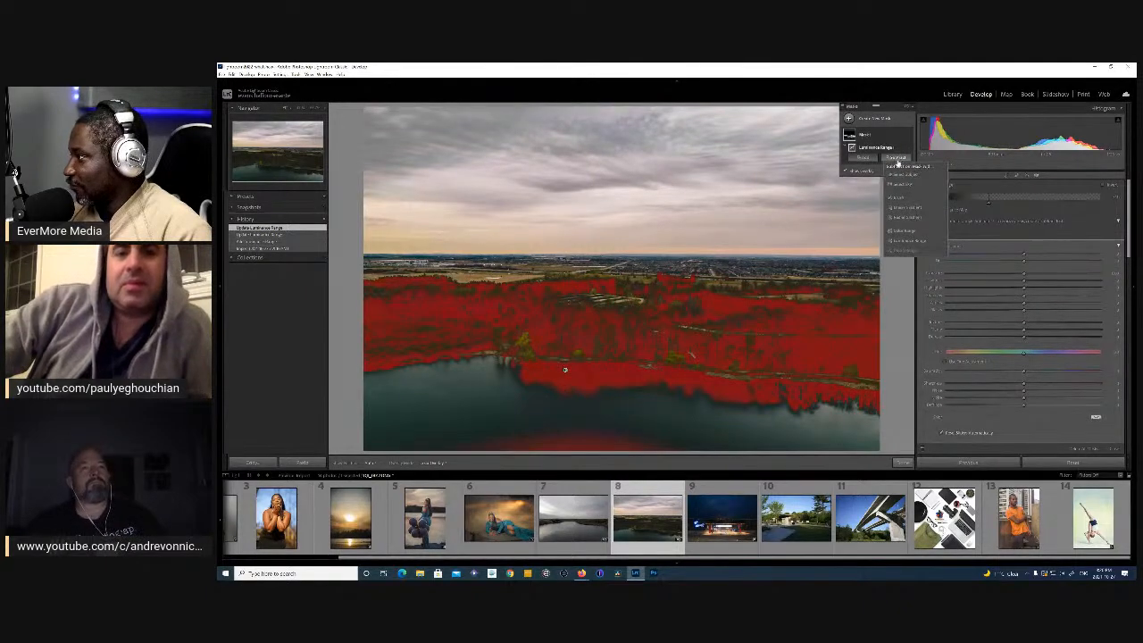
left_click(900, 197)
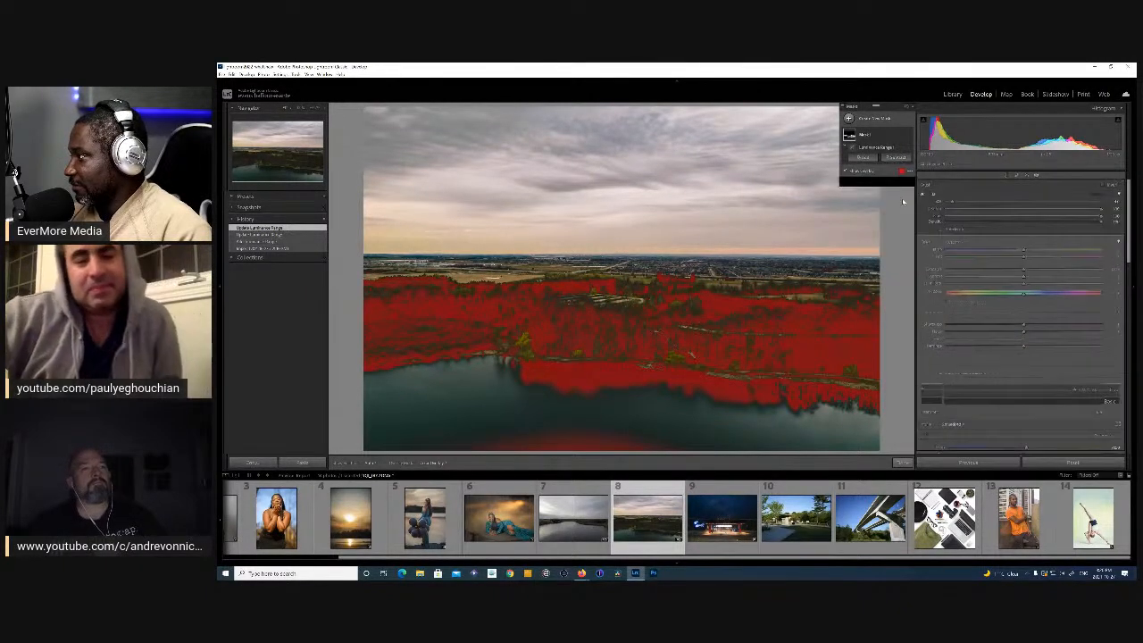
mouse_move(642, 444)
left_mouse_down()
mouse_move(467, 444)
mouse_move(600, 454)
left_mouse_up()
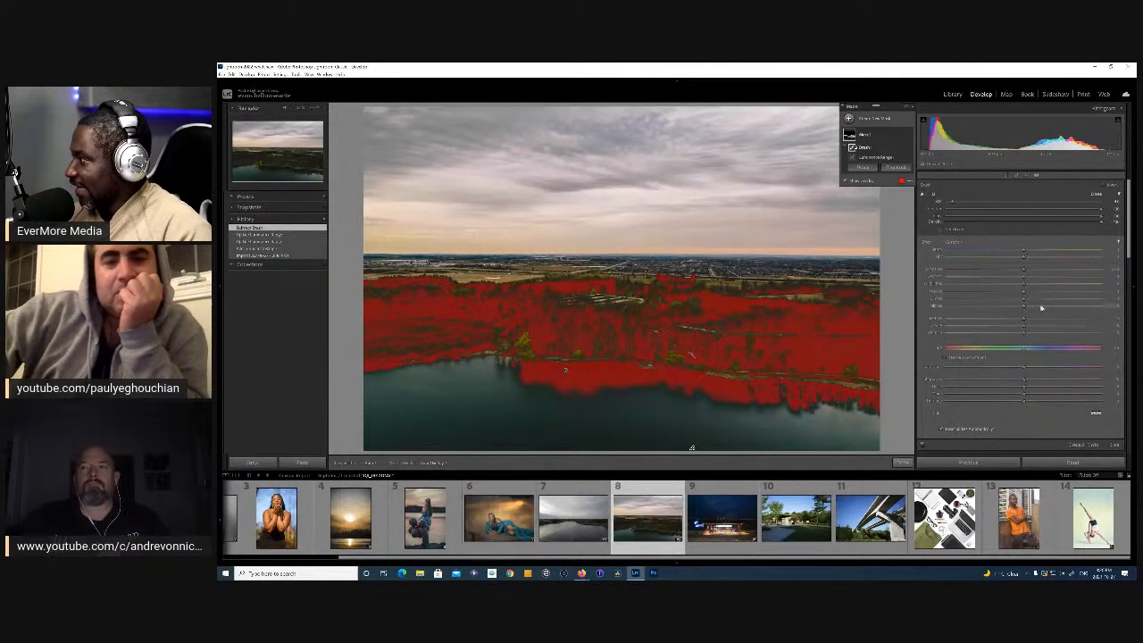
- Lower the tree mask's Shadows and cool its color temperature
left_click_drag(1068, 306, 983, 297)
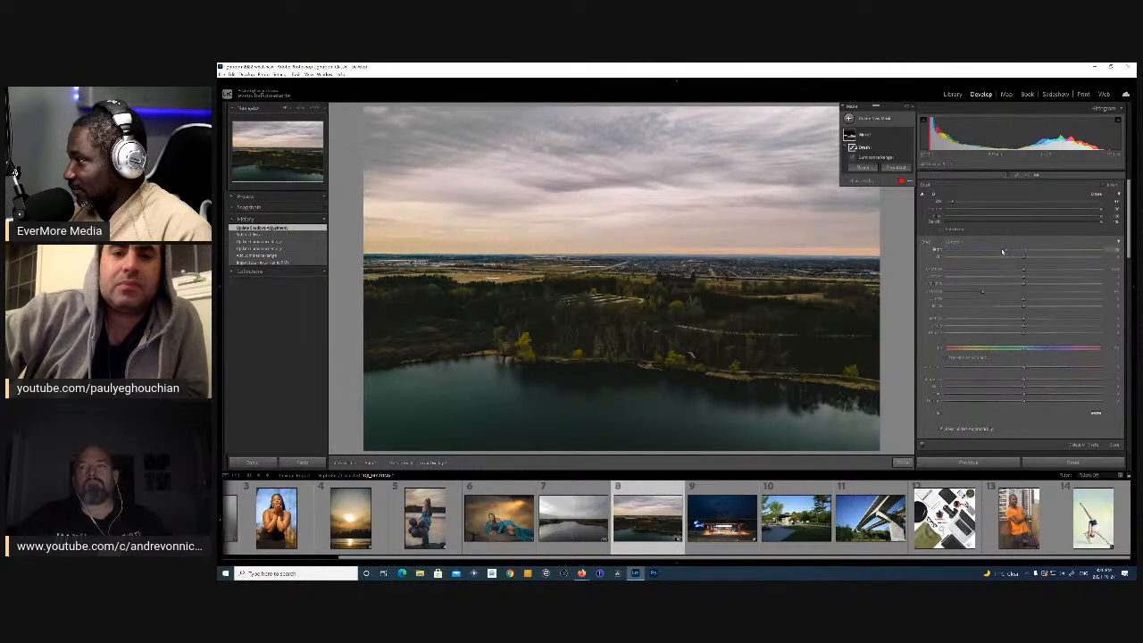
mouse_move(994, 251)
left_mouse_down()
mouse_move(949, 250)
mouse_move(1027, 271)
mouse_move(986, 264)
left_mouse_up()
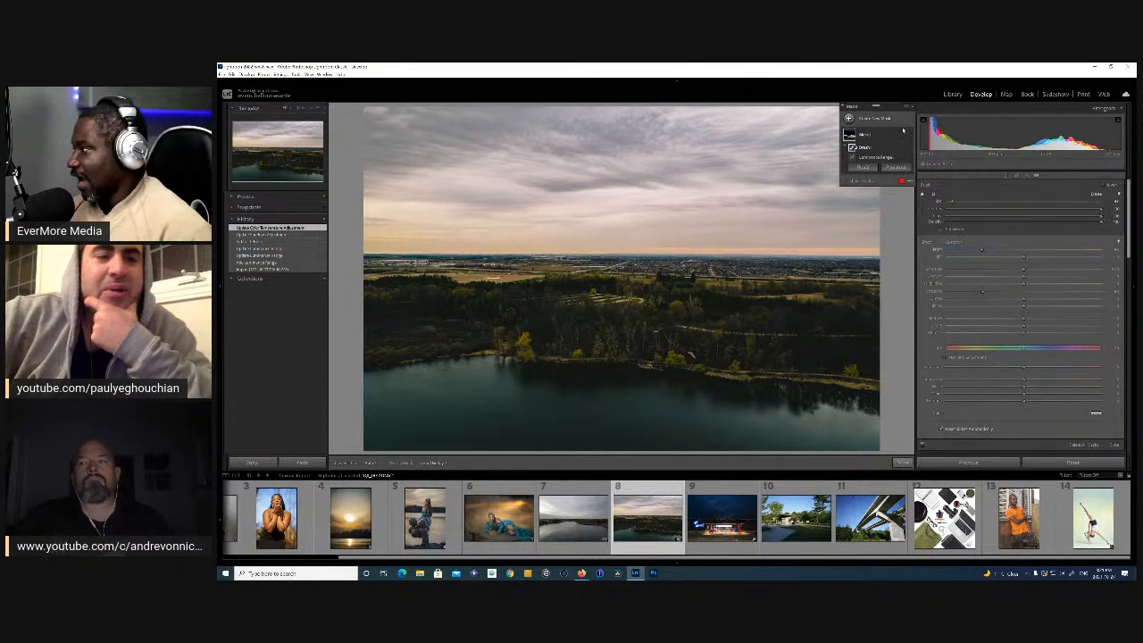
- Create a second Luminance Range mask sampled from the bright clouds and reduce its Highlights to the minimum
left_click(849, 119)
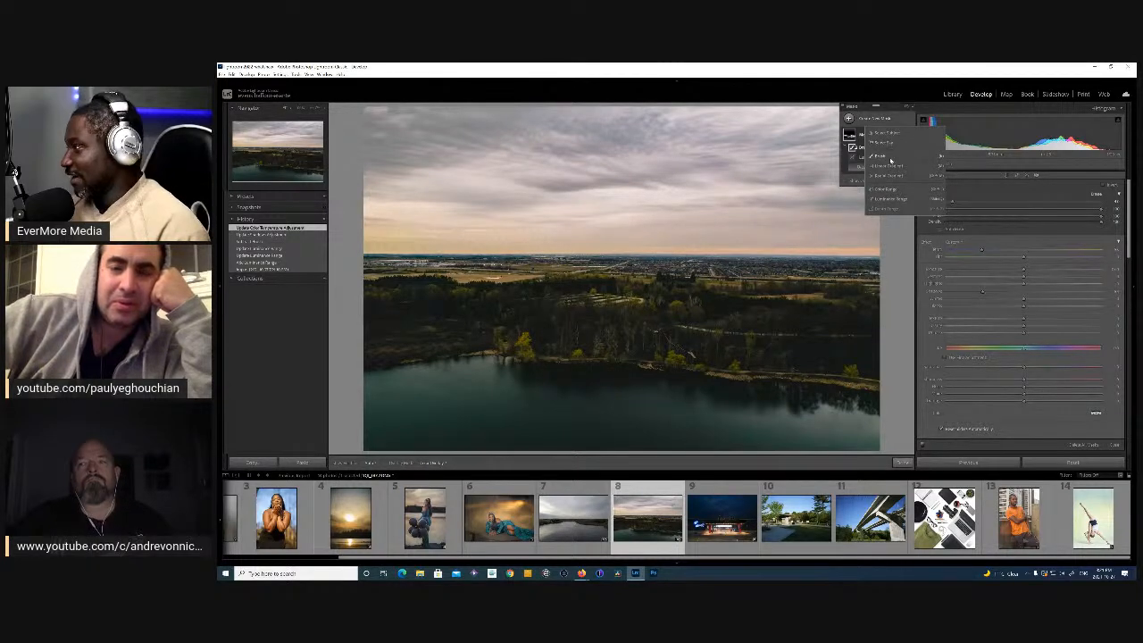
left_click(894, 202)
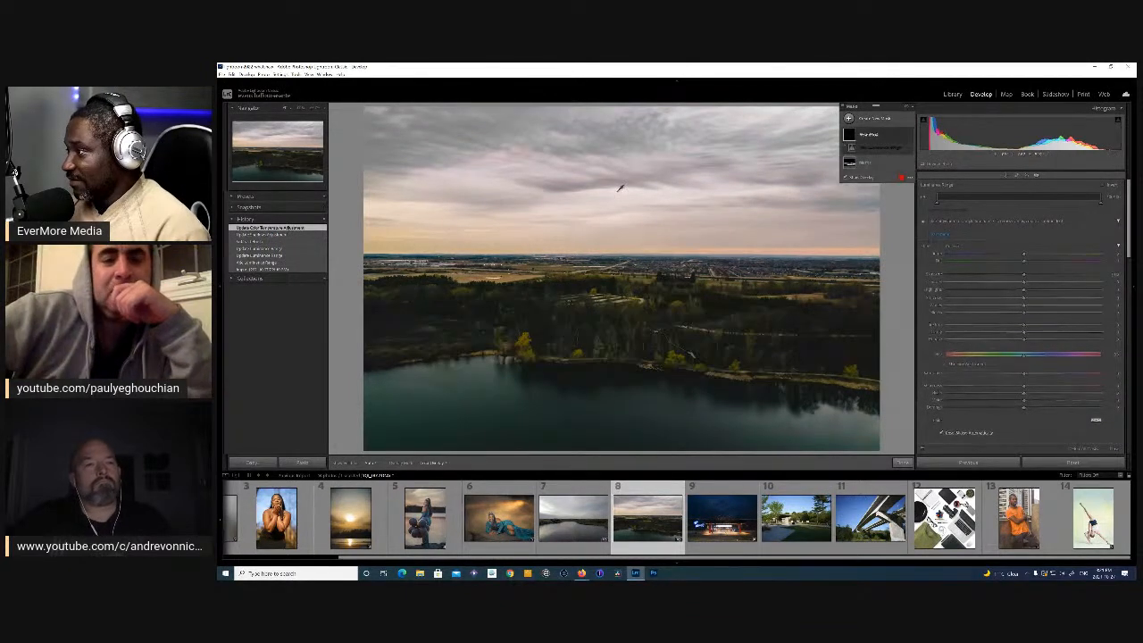
left_click(616, 194)
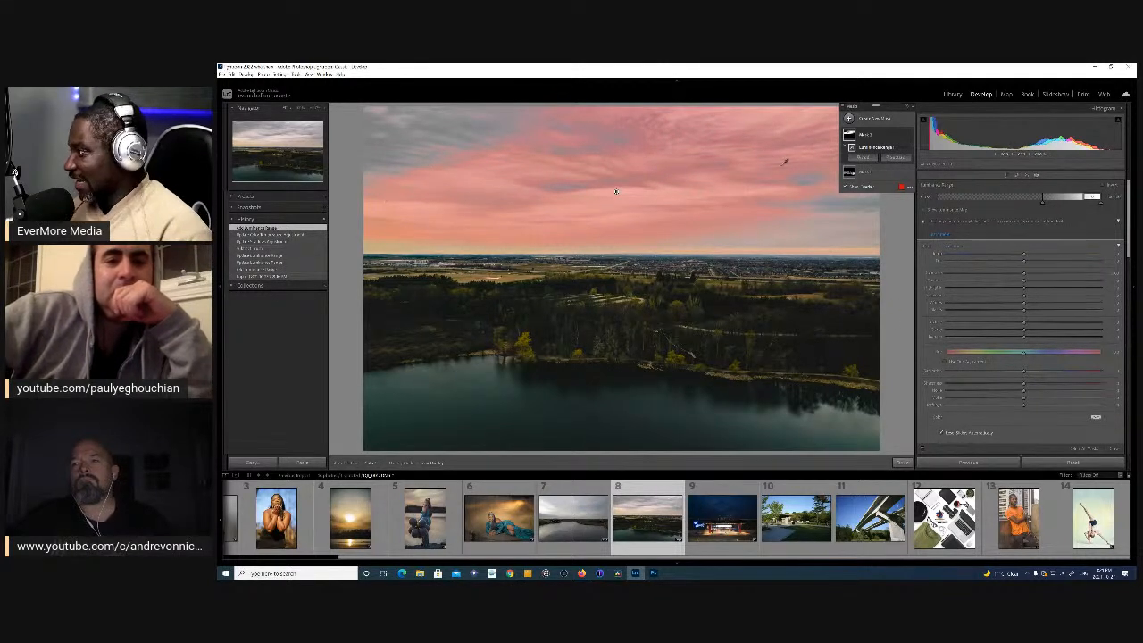
left_click_drag(1024, 289, 936, 301)
left_click_drag(1122, 315, 1093, 335)
left_click_drag(996, 318, 921, 296)
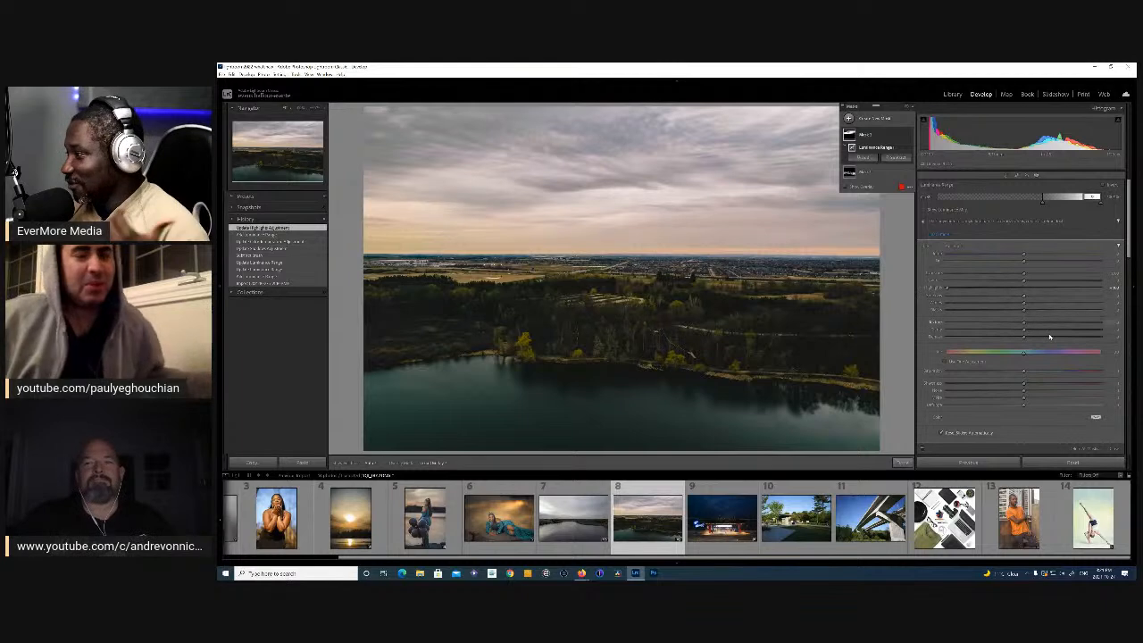
- Shift the bright-cloud mask's Hue to give the sky a green and pink cast
mouse_move(1024, 354)
left_mouse_down()
mouse_move(1040, 355)
mouse_move(989, 356)
mouse_move(1067, 362)
mouse_move(1005, 356)
left_mouse_up()
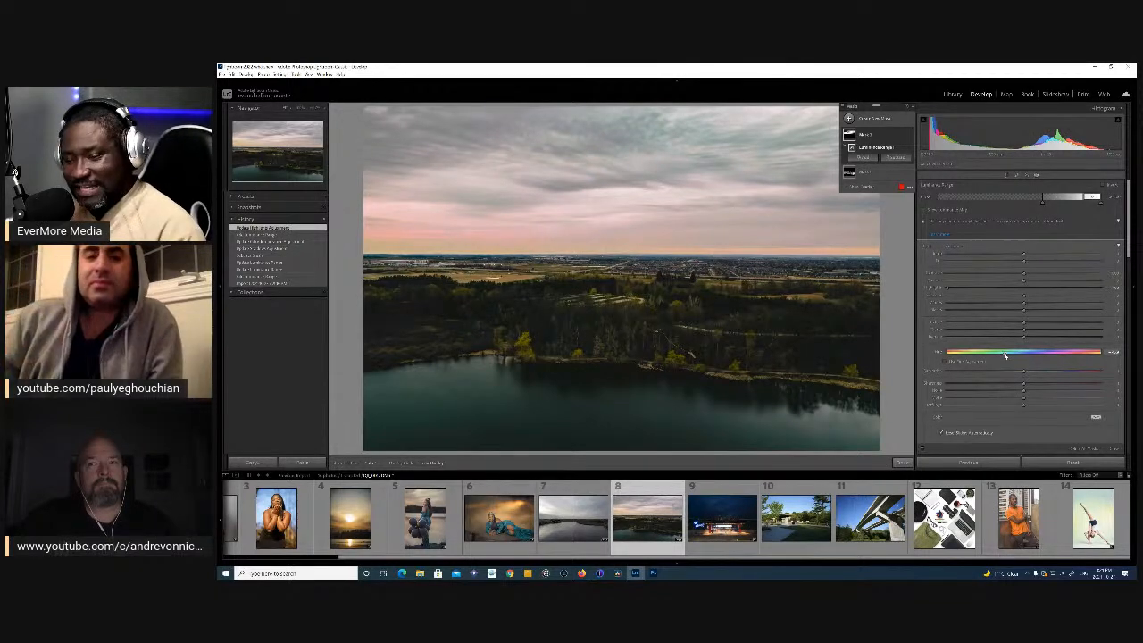
mouse_move(1005, 357)
left_mouse_down()
mouse_move(1025, 358)
mouse_move(982, 356)
mouse_move(1058, 357)
mouse_move(983, 358)
left_mouse_up()
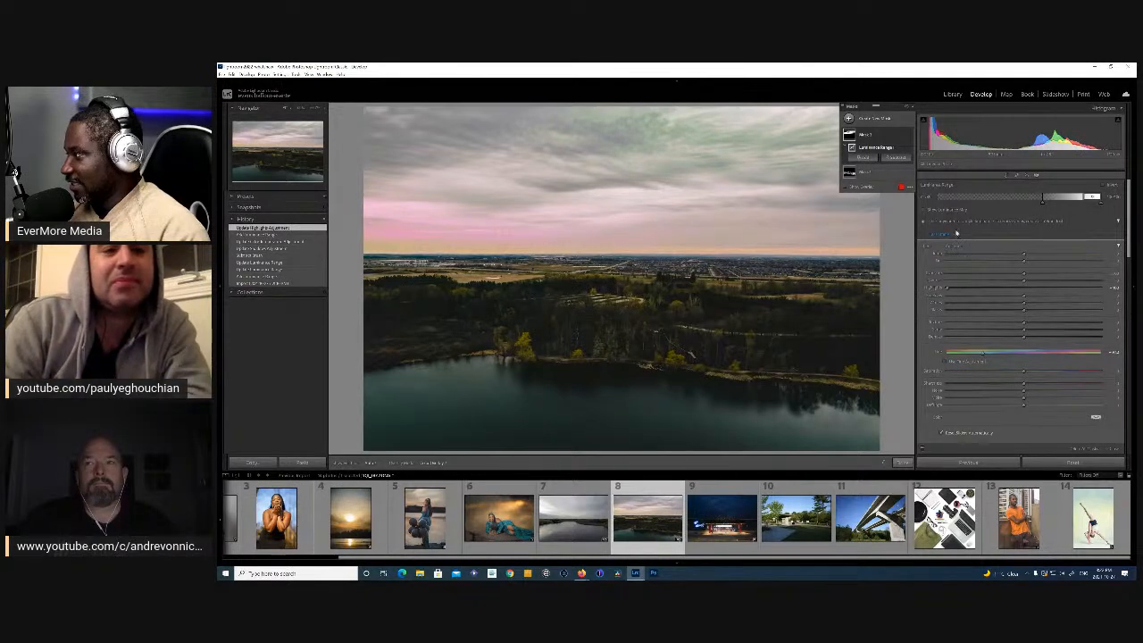
- Create a third Luminance Range mask sampled from the darker grey clouds in the upper sky
right_click(855, 125)
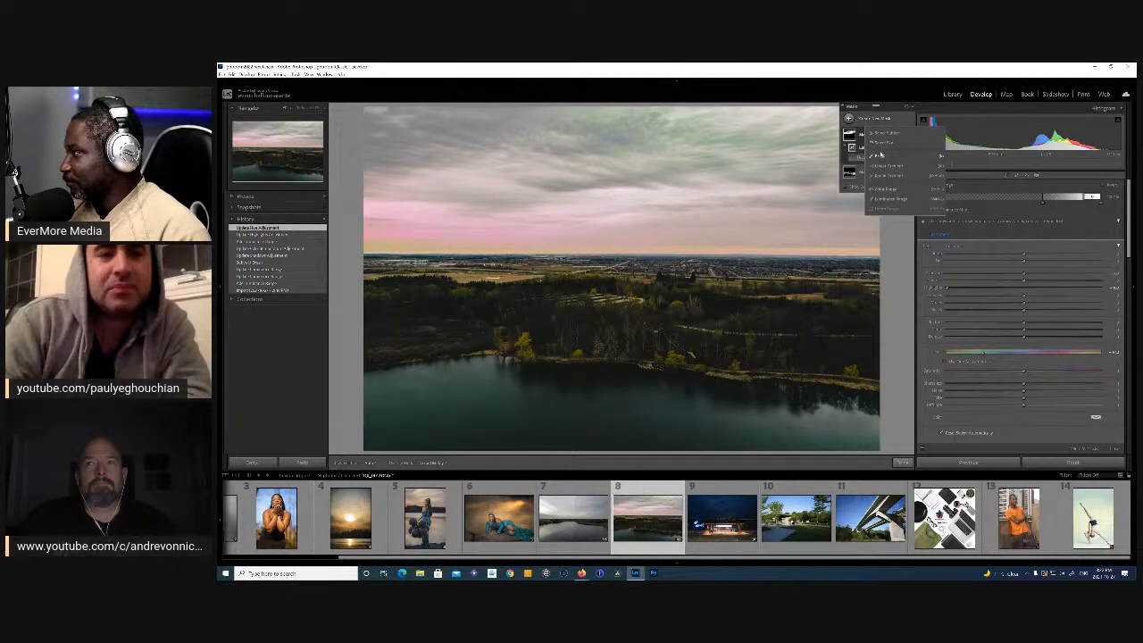
left_click(891, 202)
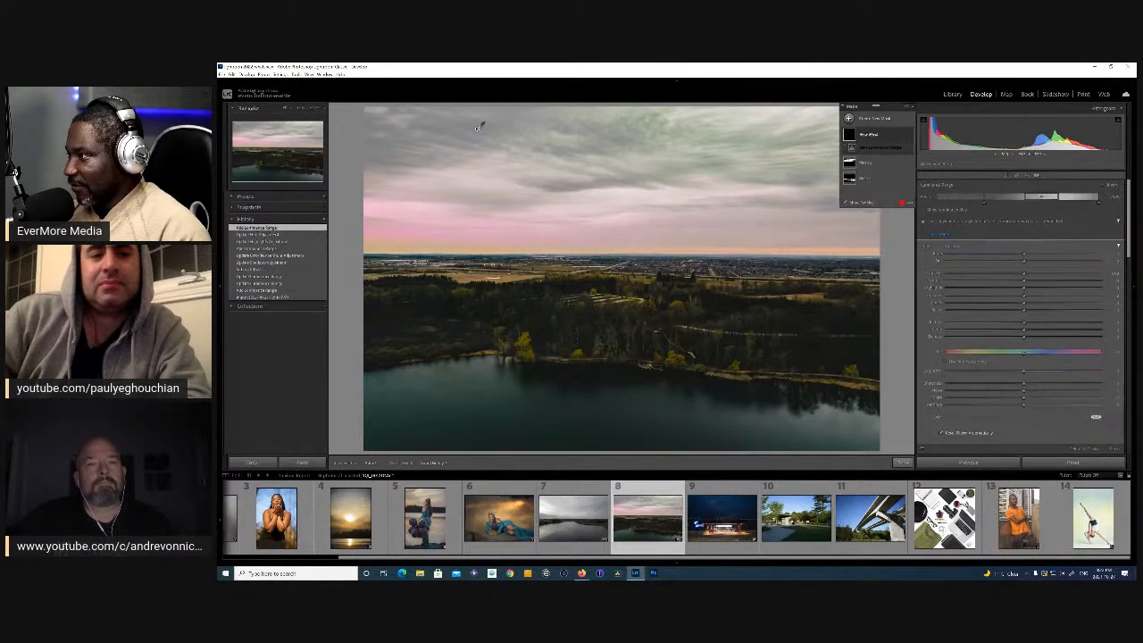
left_click(478, 127)
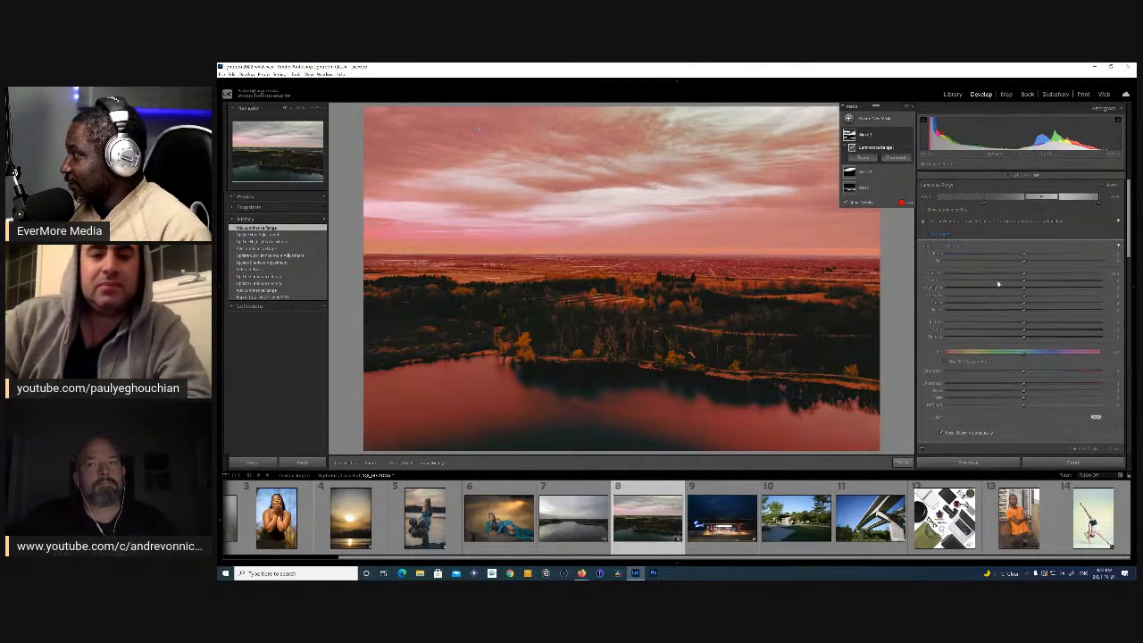
- Subtract a linear gradient over the lake from the third mask and shift the mask's Hue slightly upward
left_click(896, 158)
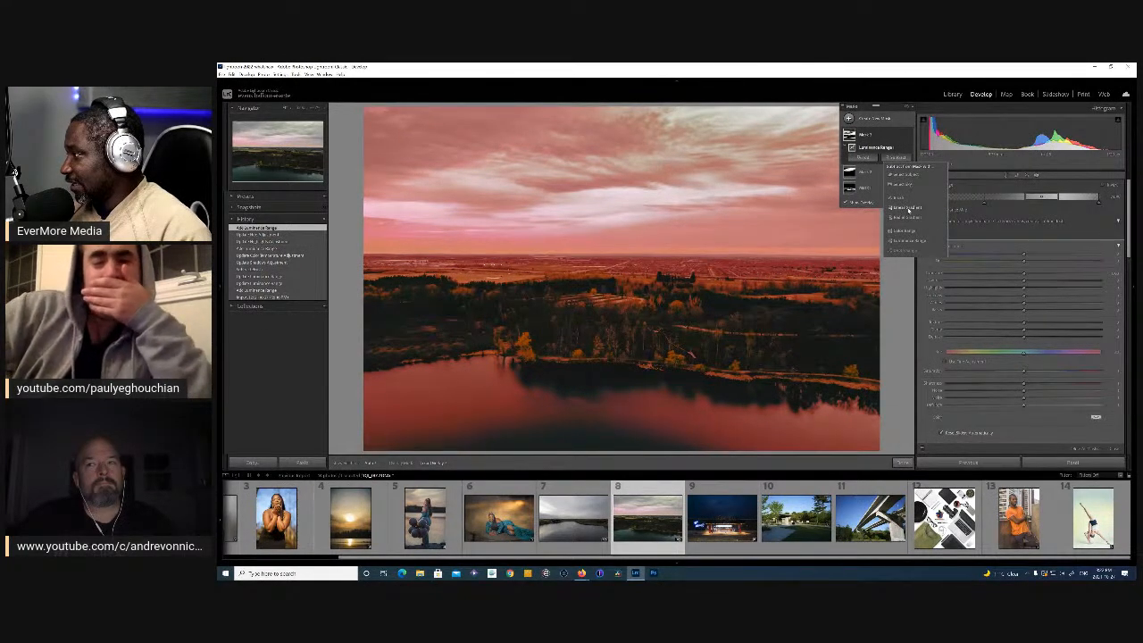
left_click(907, 208)
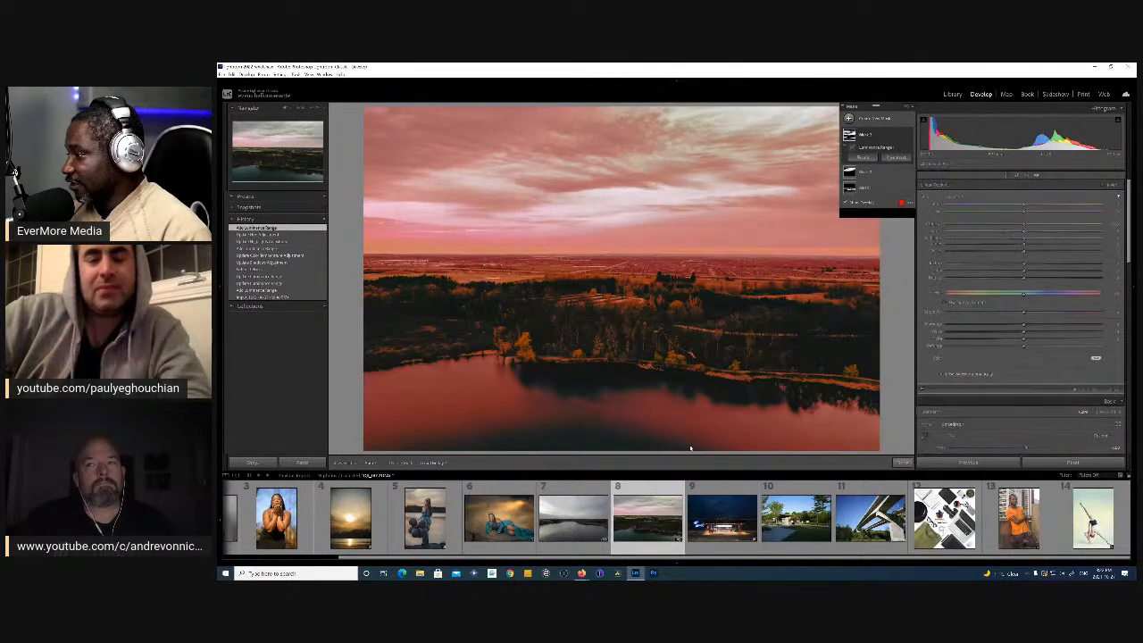
left_click_drag(653, 444, 667, 64)
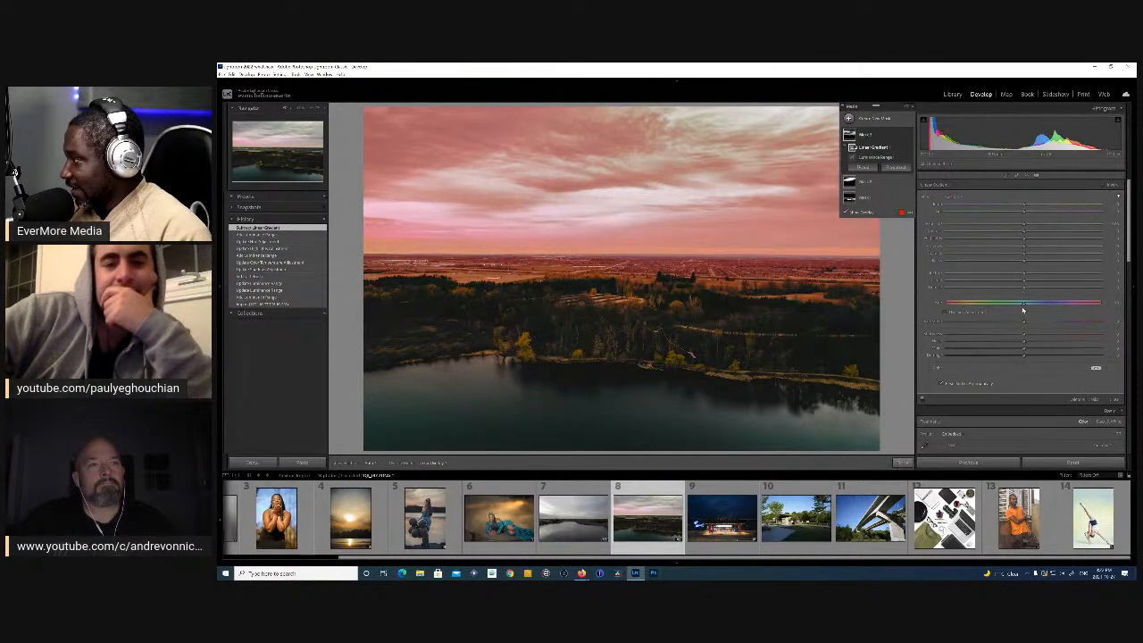
left_click_drag(1024, 306, 1046, 312)
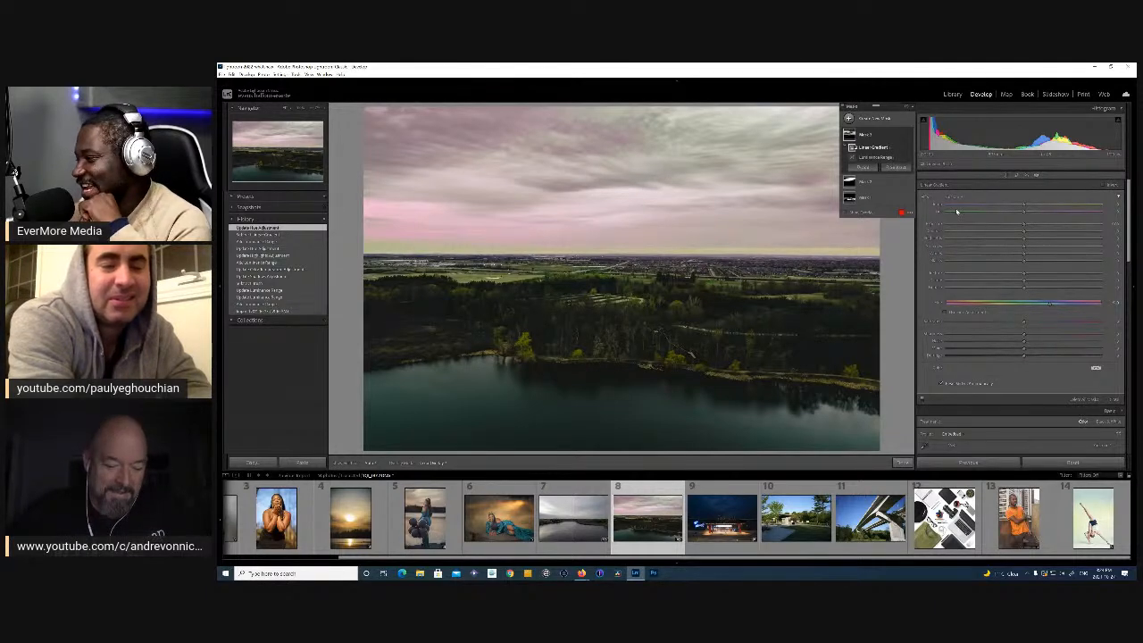
- Open the night photo of the Silvercity cinema, mask its sky with Select Sky, and raise the mask's Shadows to the maximum
left_click(719, 535)
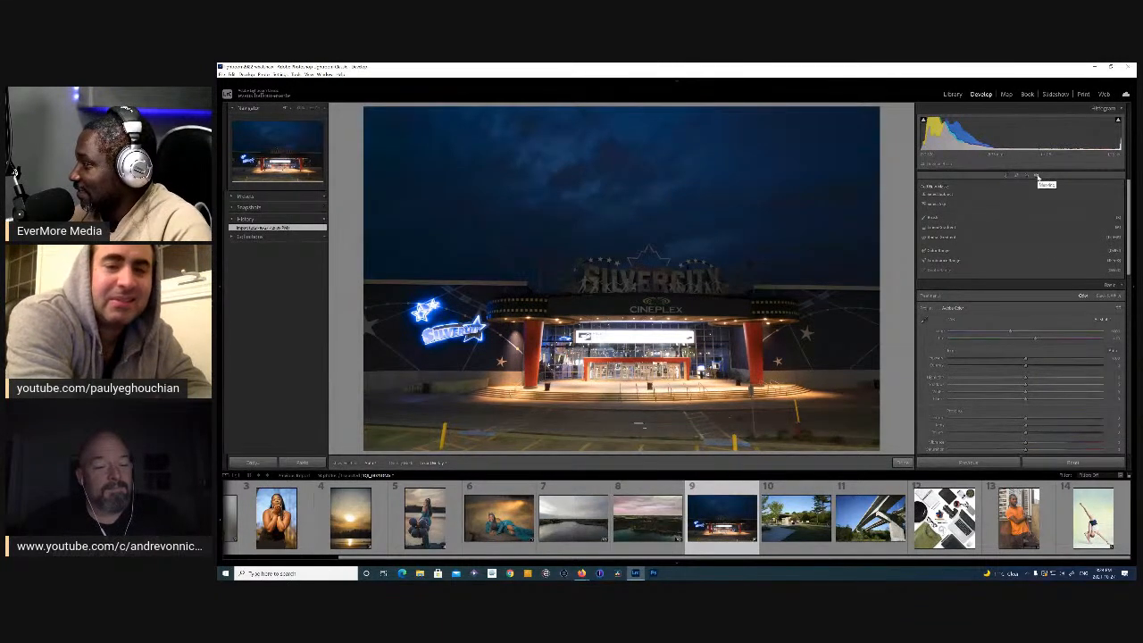
left_click(937, 207)
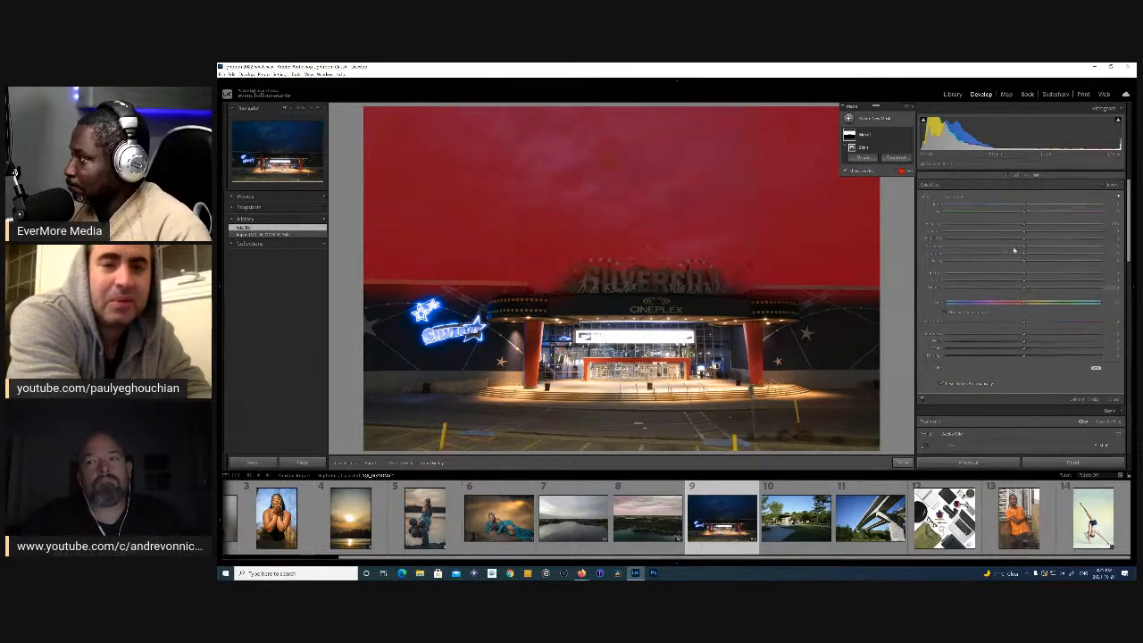
left_click_drag(1027, 247, 1100, 261)
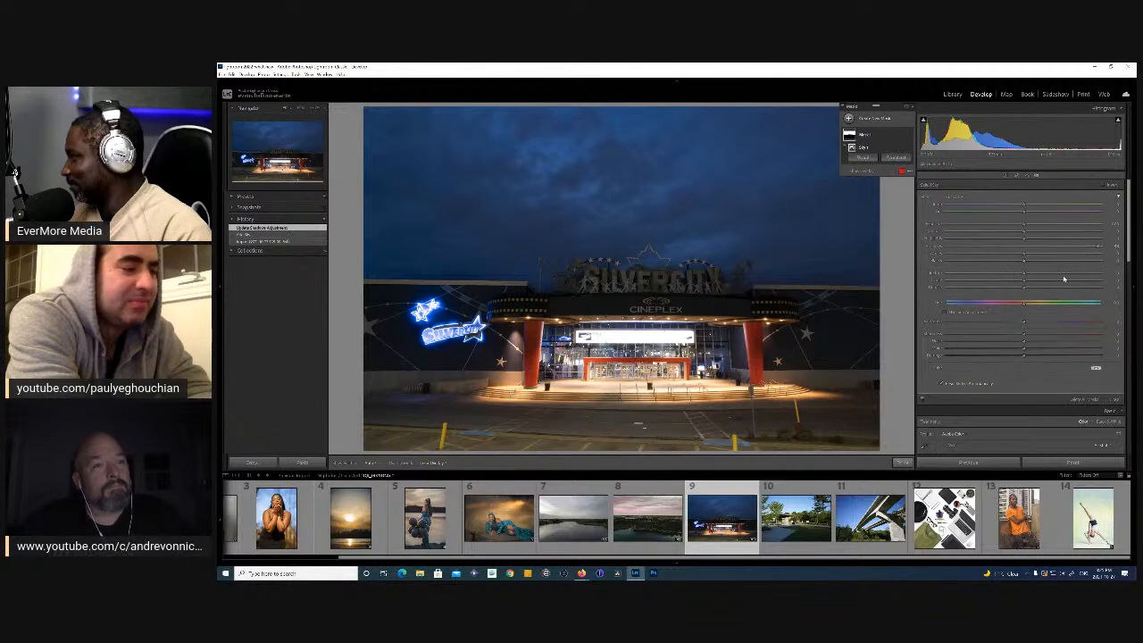
left_click_drag(1098, 247, 1109, 249)
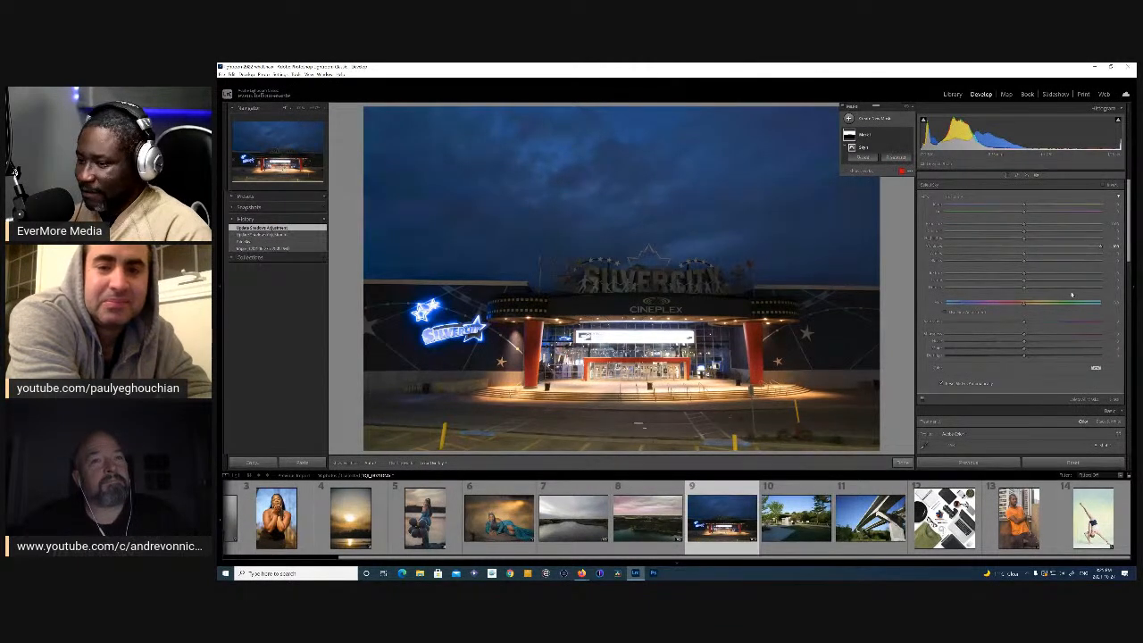
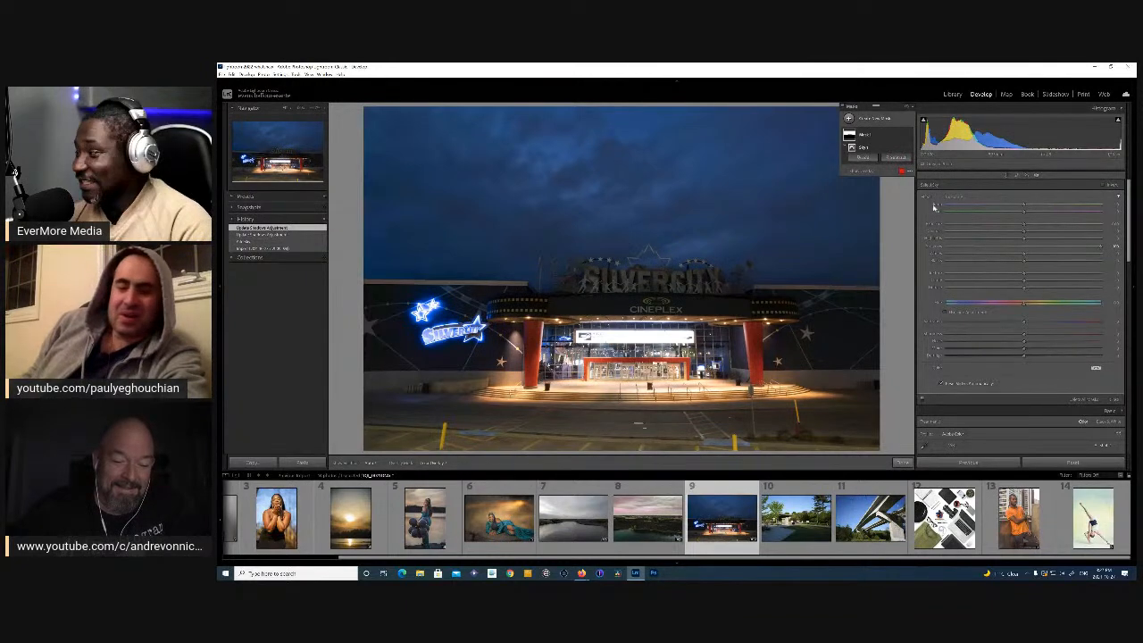
- Browse the develop preset groups and preview several presets on the cinema photo
left_click(234, 197)
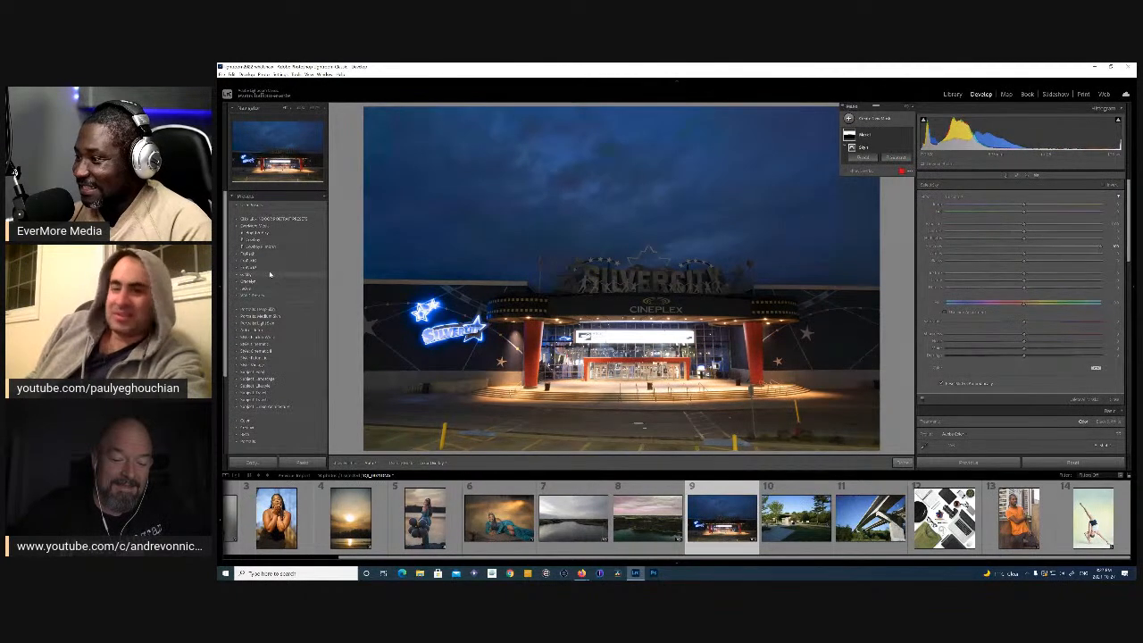
scroll(269, 274, "down", 5)
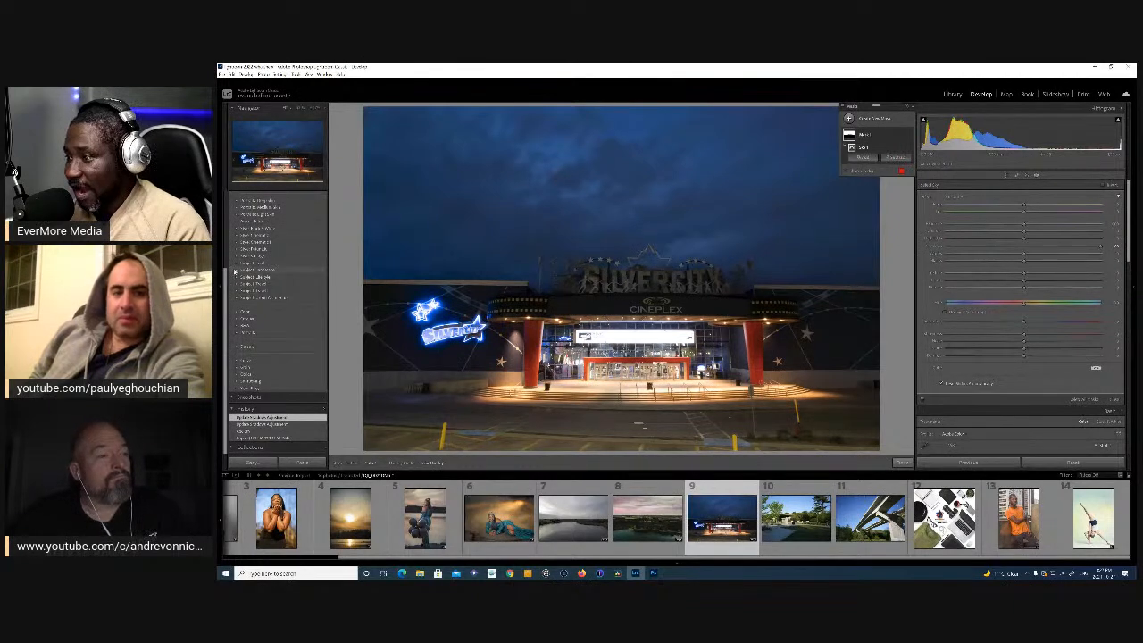
left_click(235, 270)
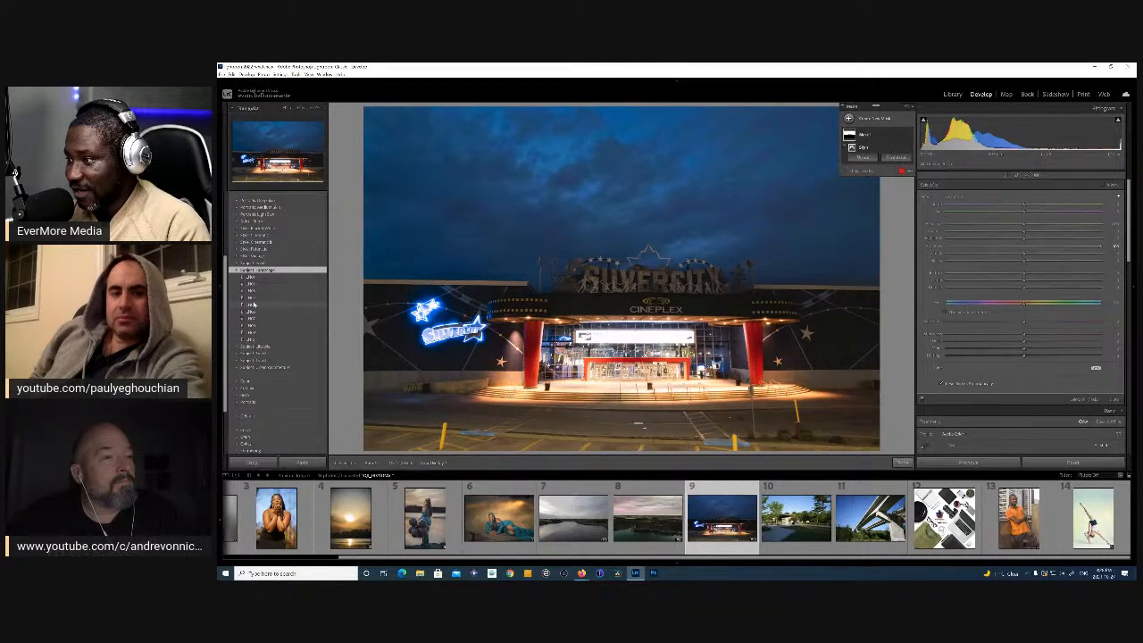
scroll(255, 304, "down", 2)
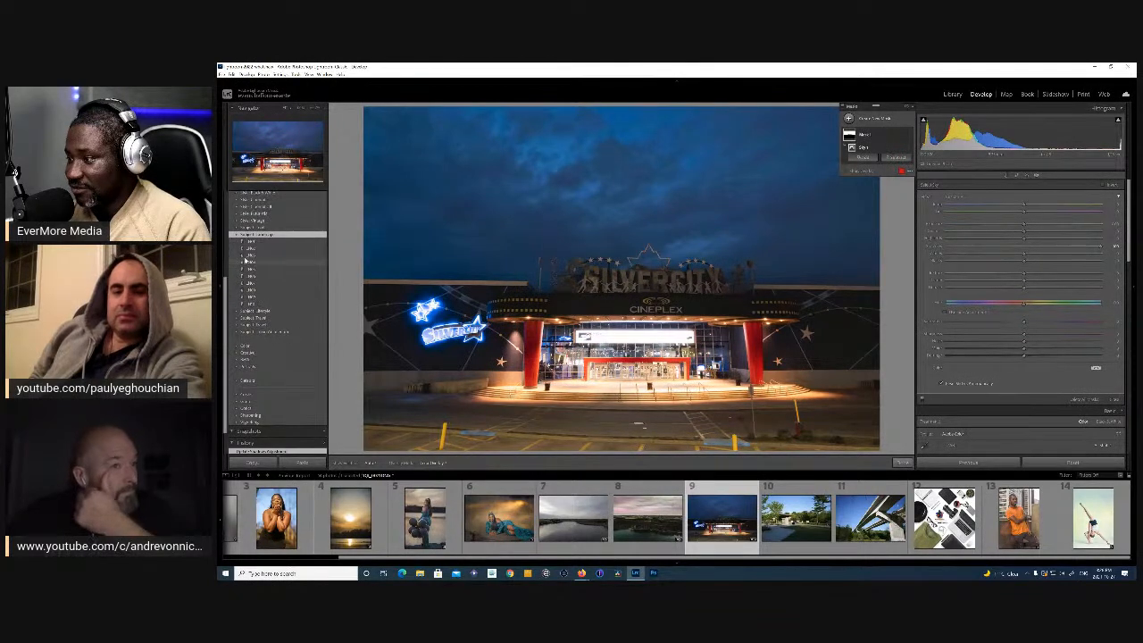
scroll(254, 267, "up", 5)
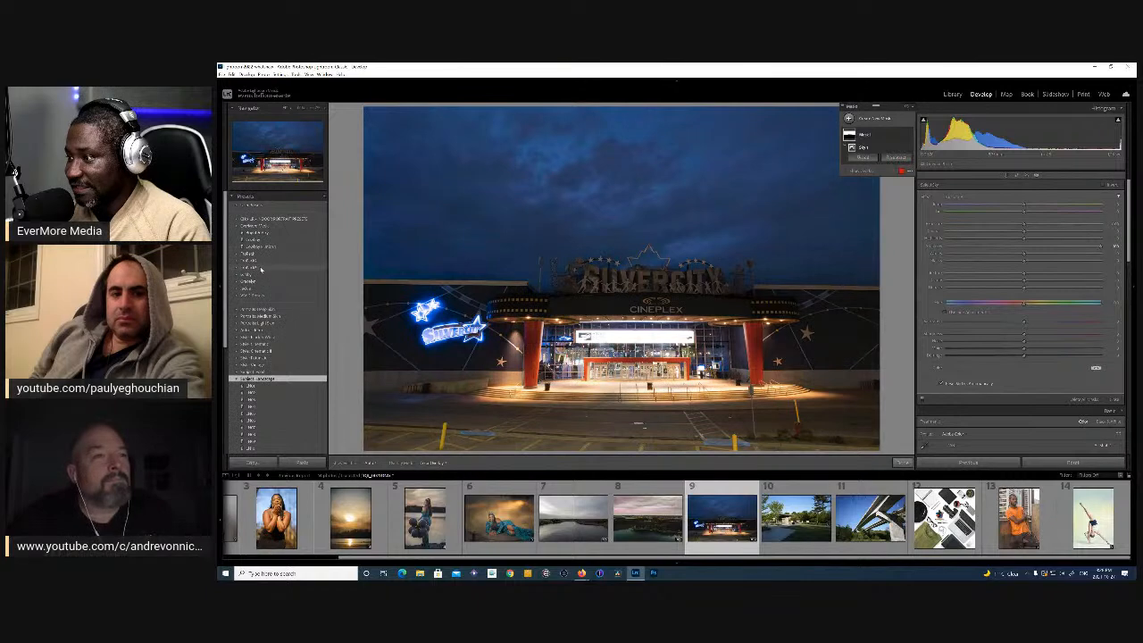
left_click(245, 296)
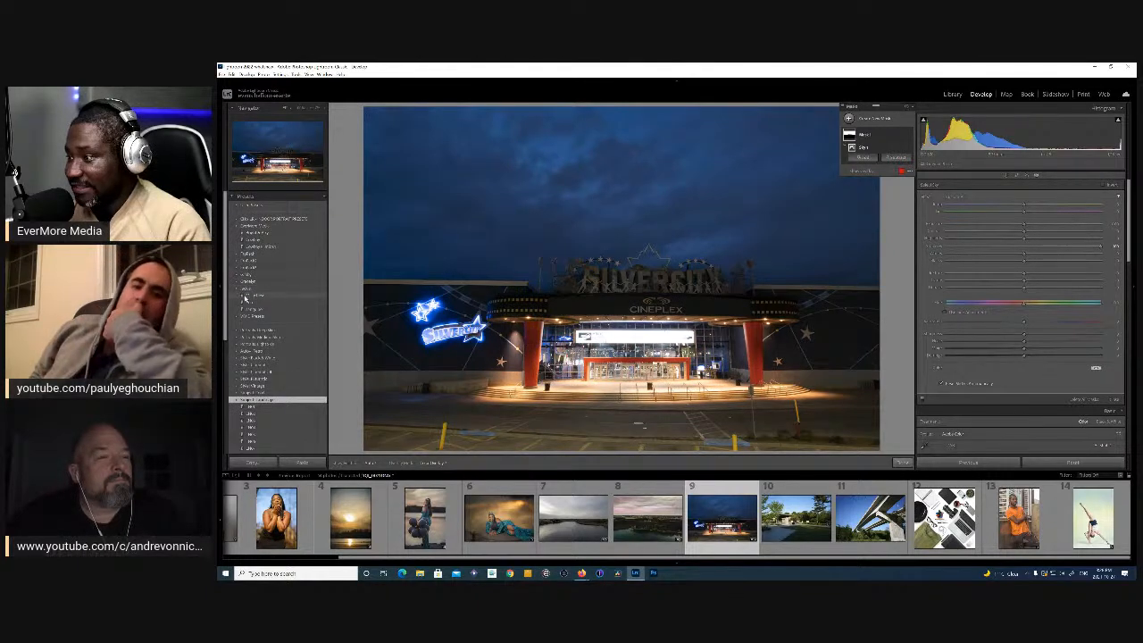
left_click(246, 280)
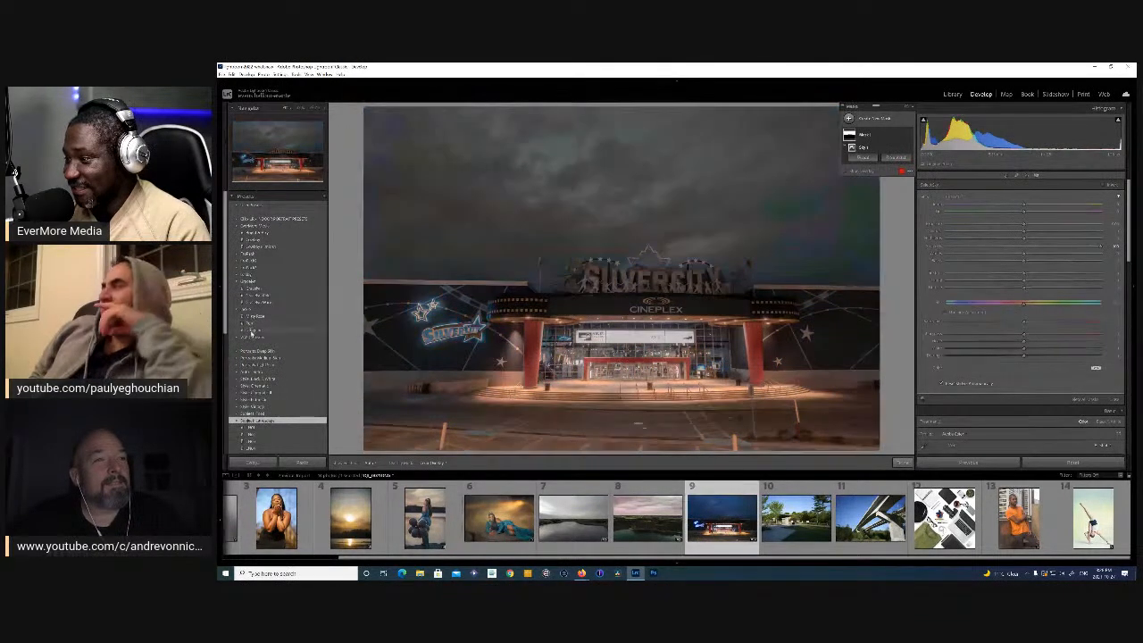
- Apply a preset with deeper, more saturated blues to the cinema photo and leave masking
left_click(236, 275)
scroll(254, 275, "down", 2)
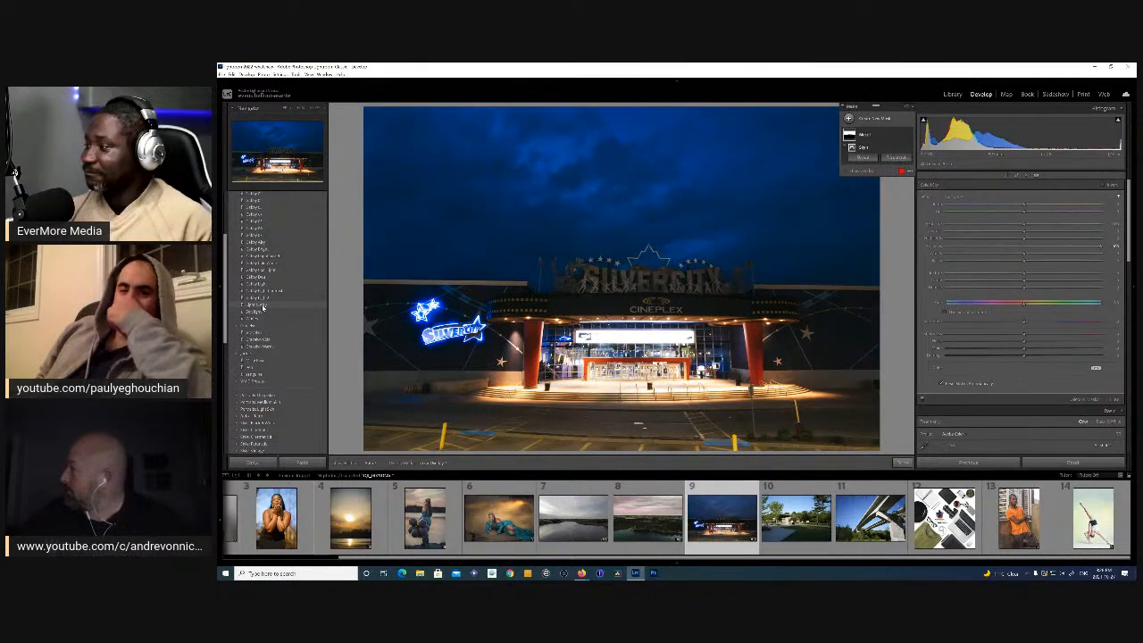
left_click(262, 306)
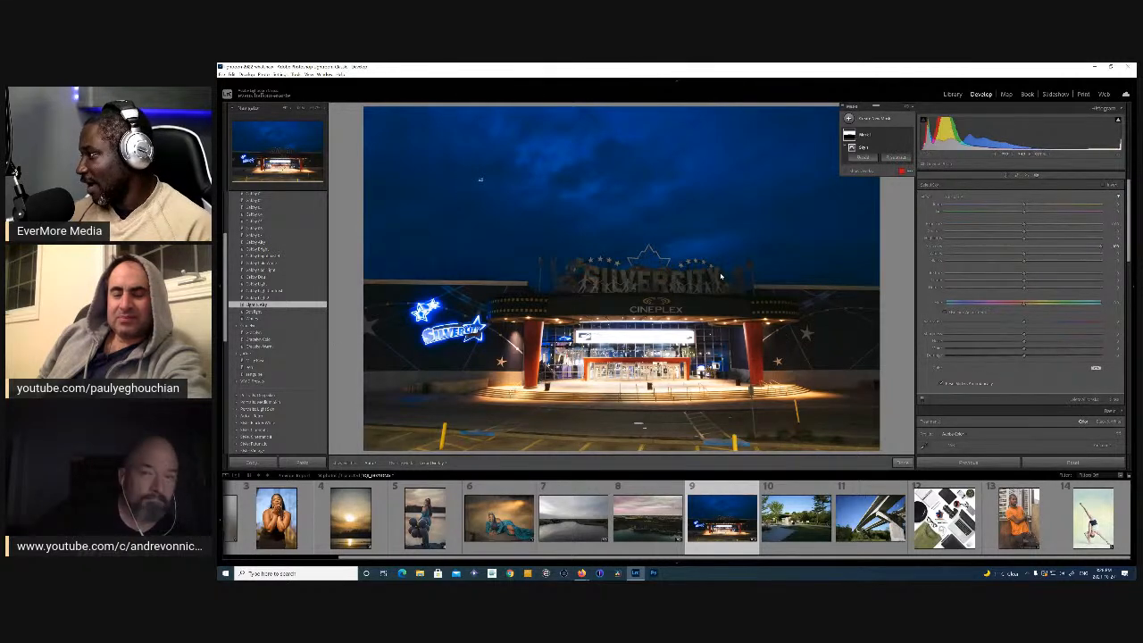
left_click(1039, 176)
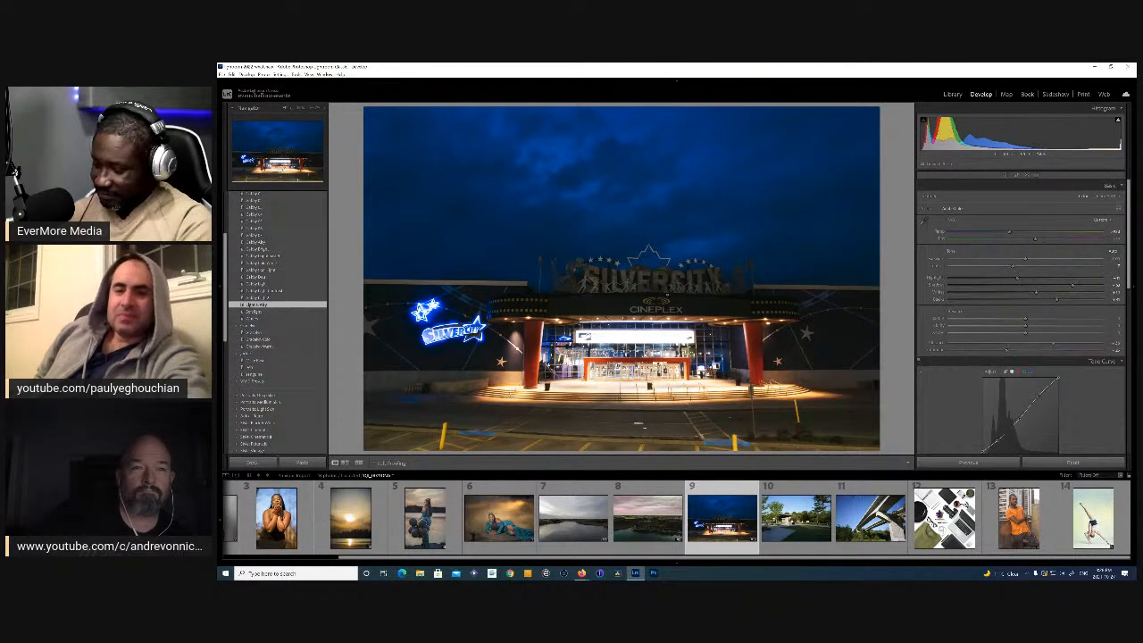
- Compare the cinema photo's before and after views several times and preview another preset from the expanded landscape group
key("backslash")
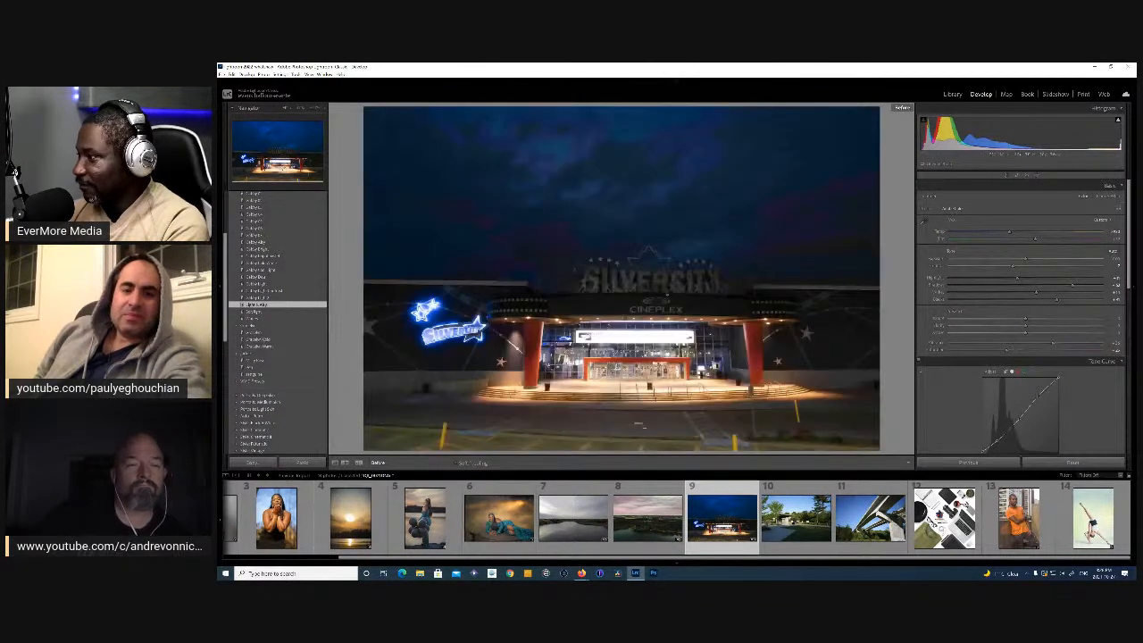
key("backslash")
key("backslash")
key("backslash")
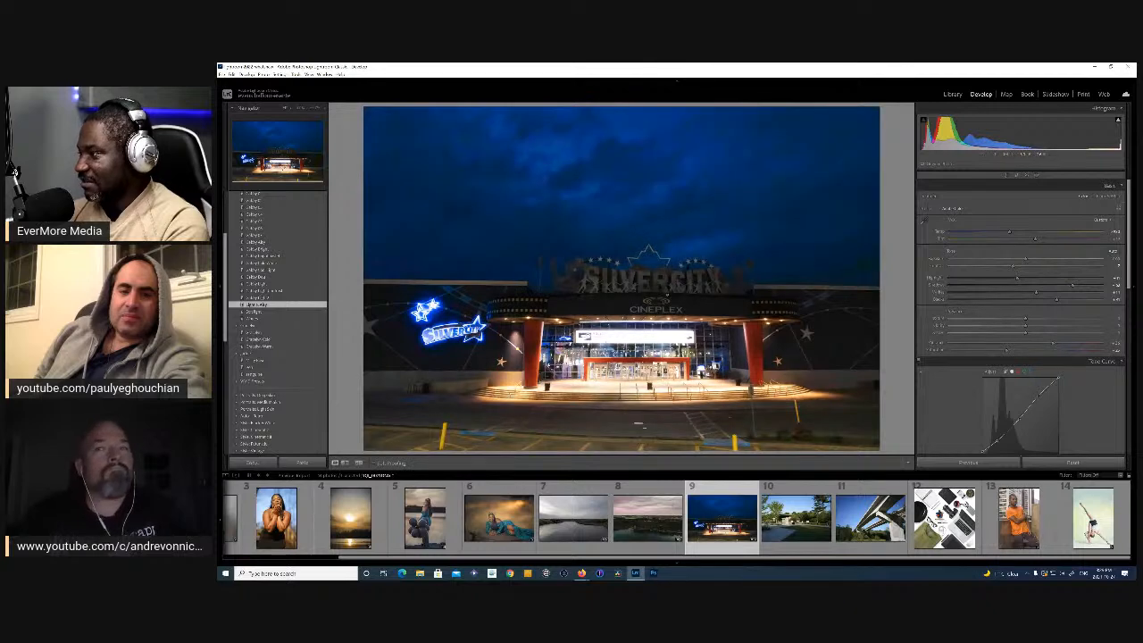
key("backslash")
key("backslash")
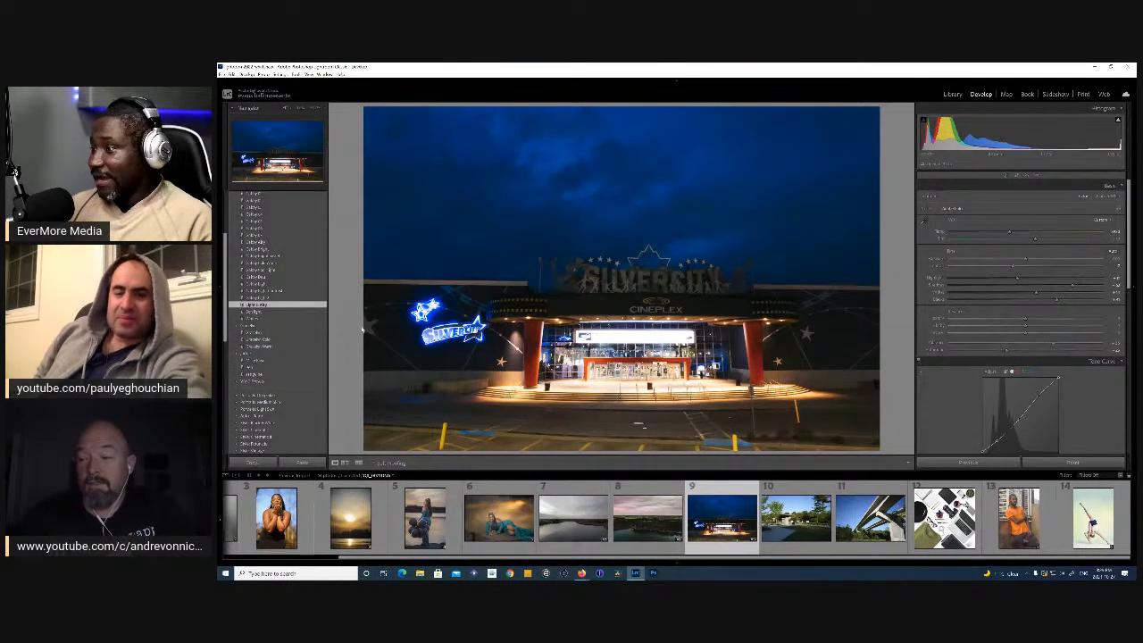
scroll(299, 322, "down", 5)
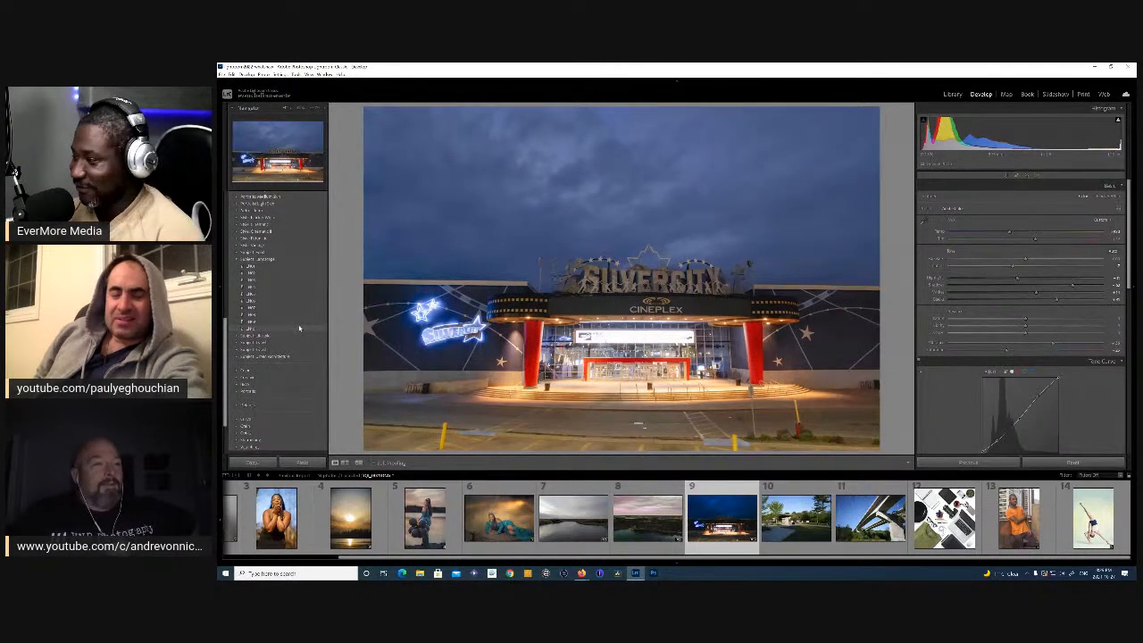
left_click(299, 328)
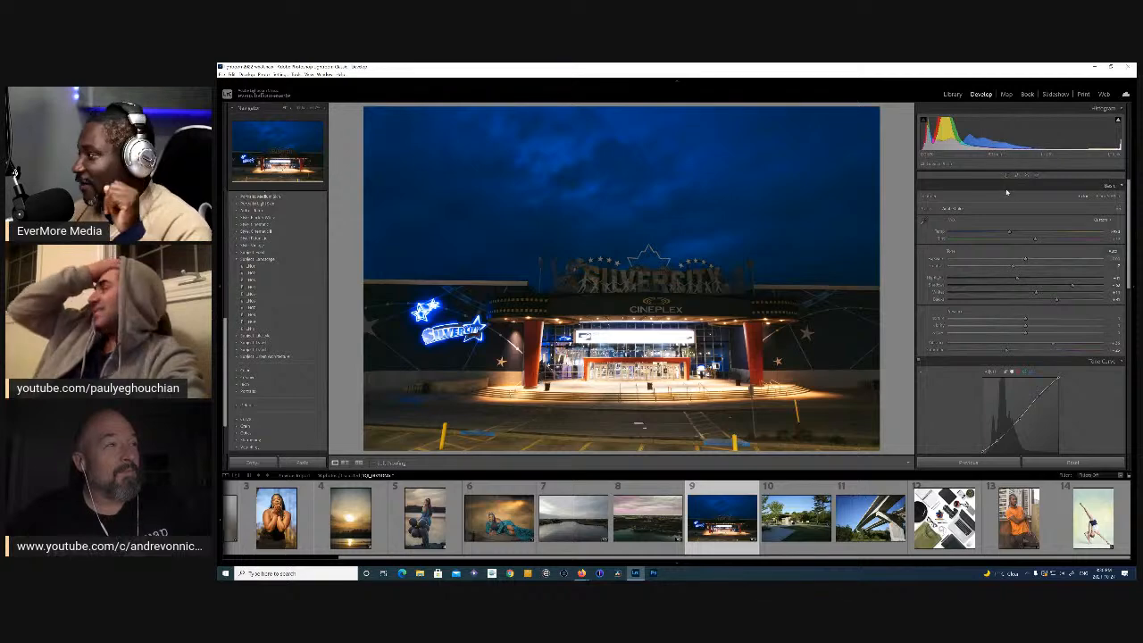
- Review the mask types offered for a new mask on the cinema photo, collapsing the histogram before leaving masking
left_click(1036, 177)
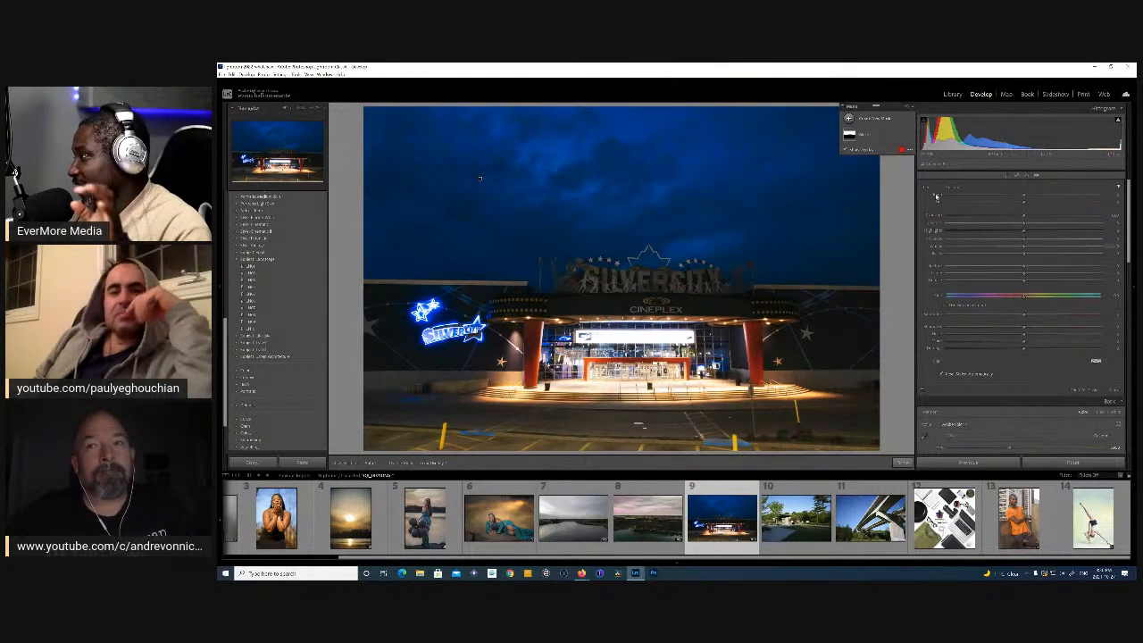
left_click(849, 120)
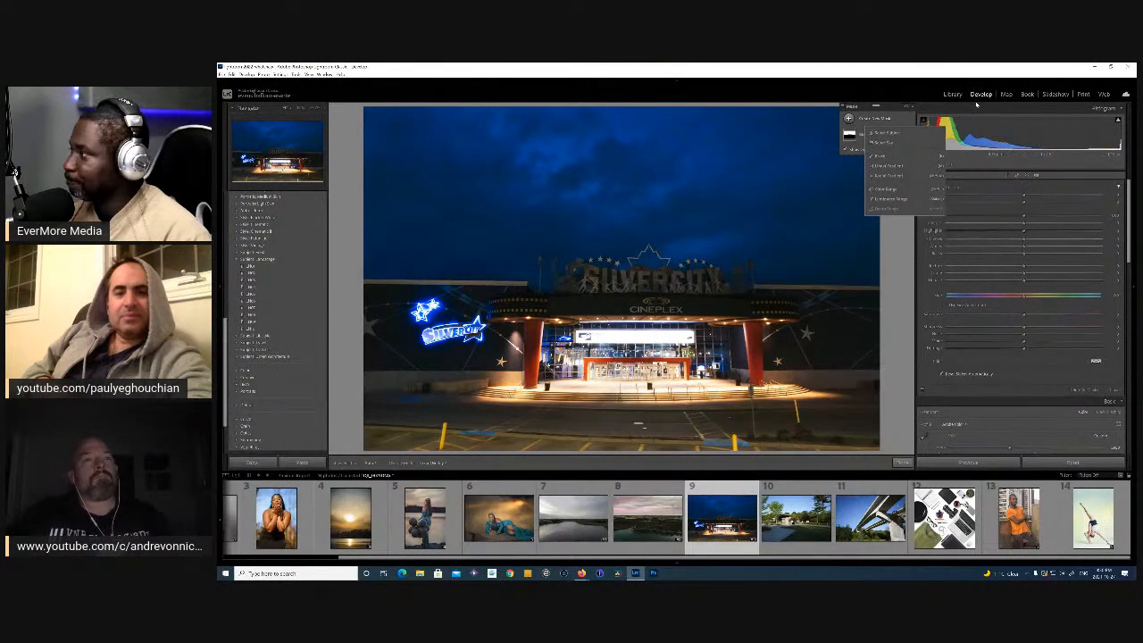
left_click(1017, 109)
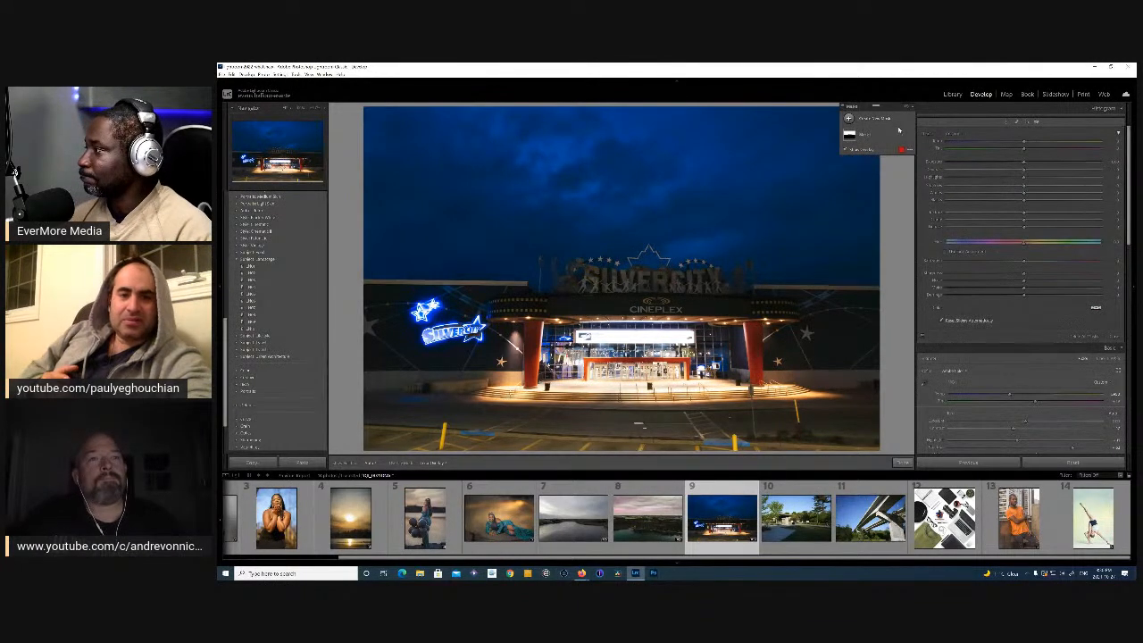
left_click(1036, 121)
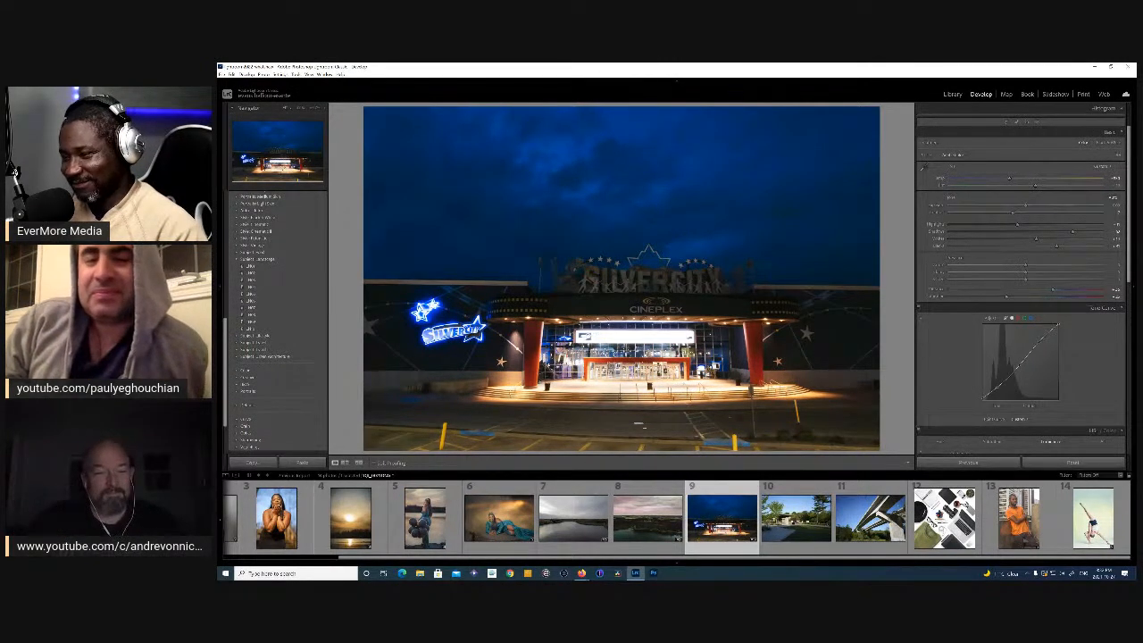
key("alt+Tab")
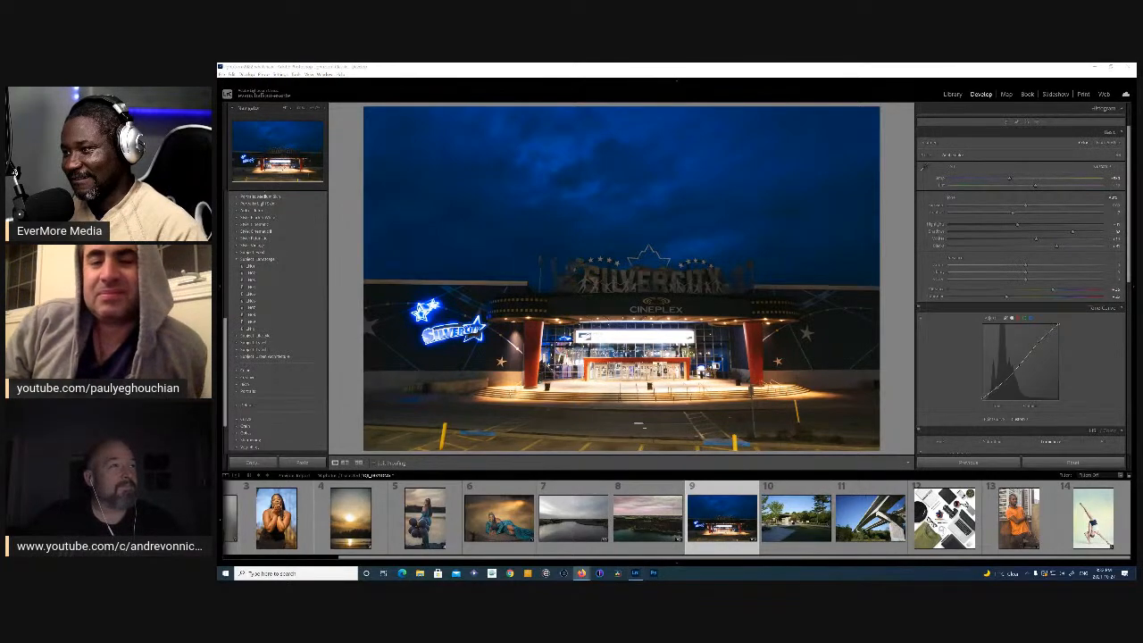